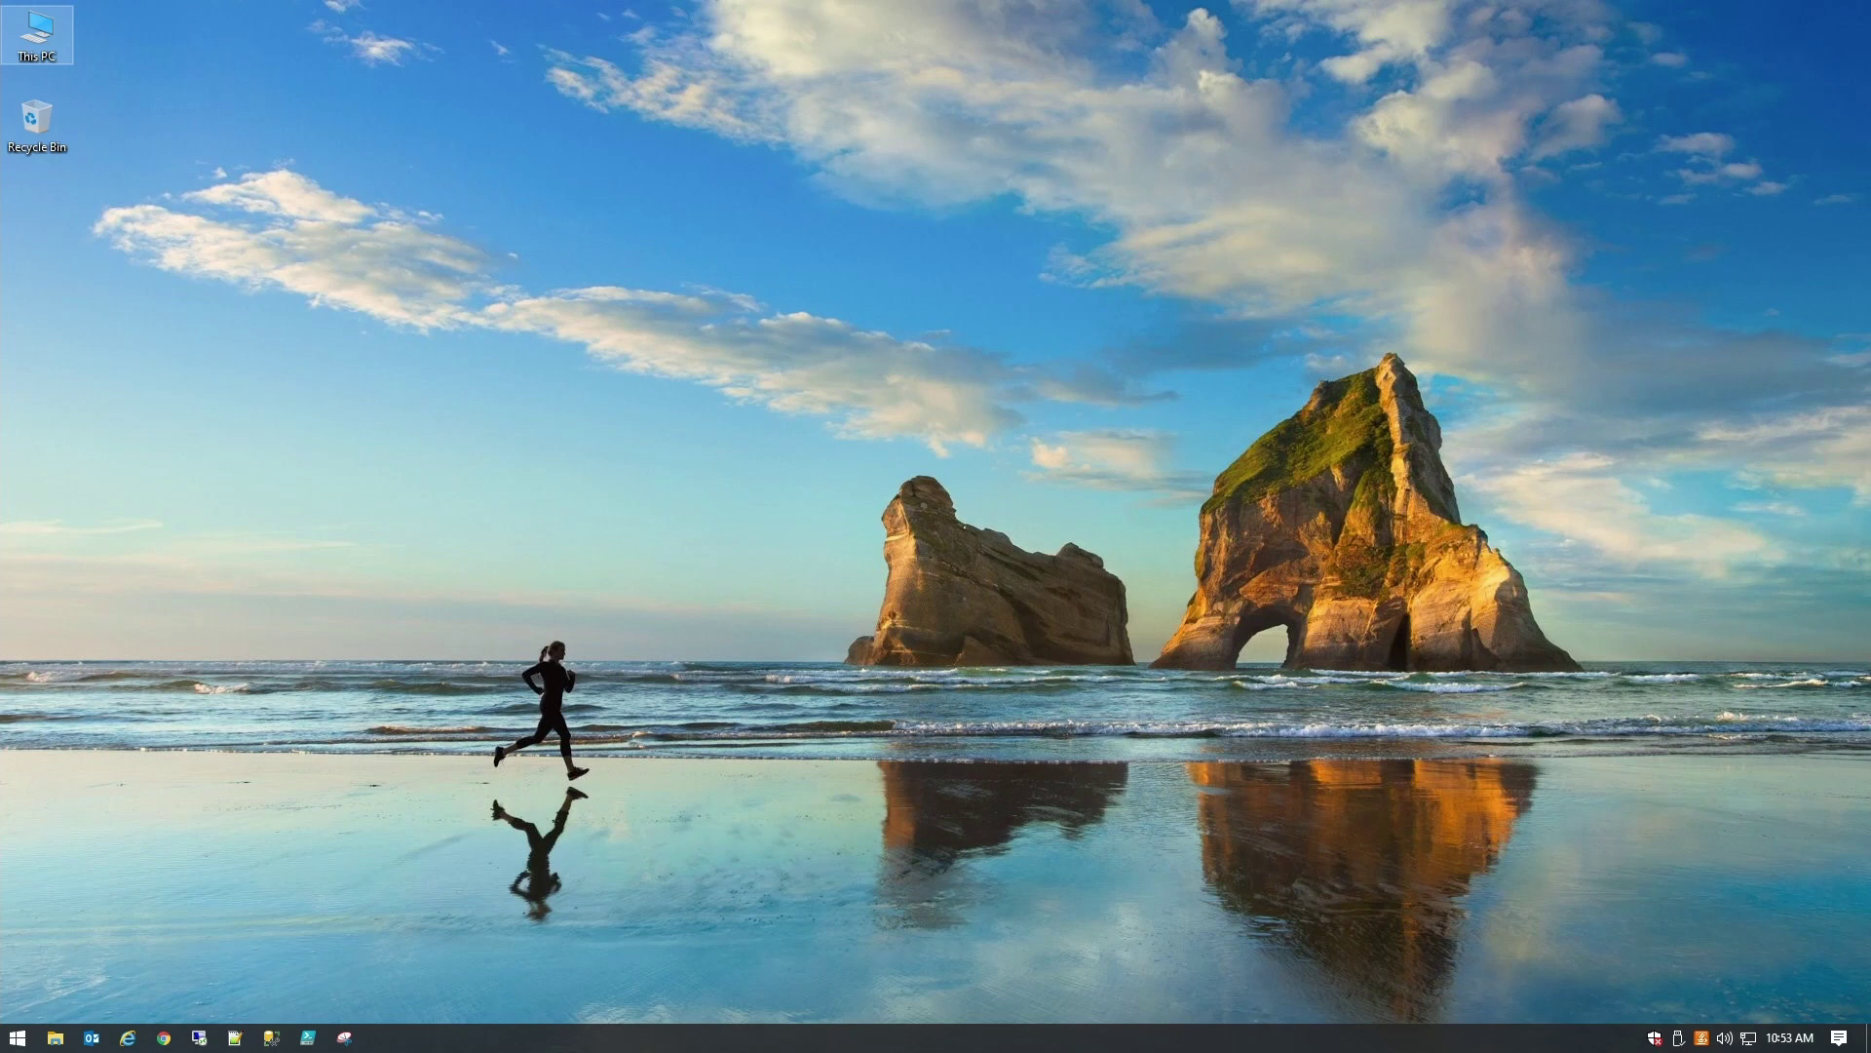
Step: Open SMALLUSB (E:) in File Explorer and confirm it shows 0 items, even with hidden items visible
key("Return")
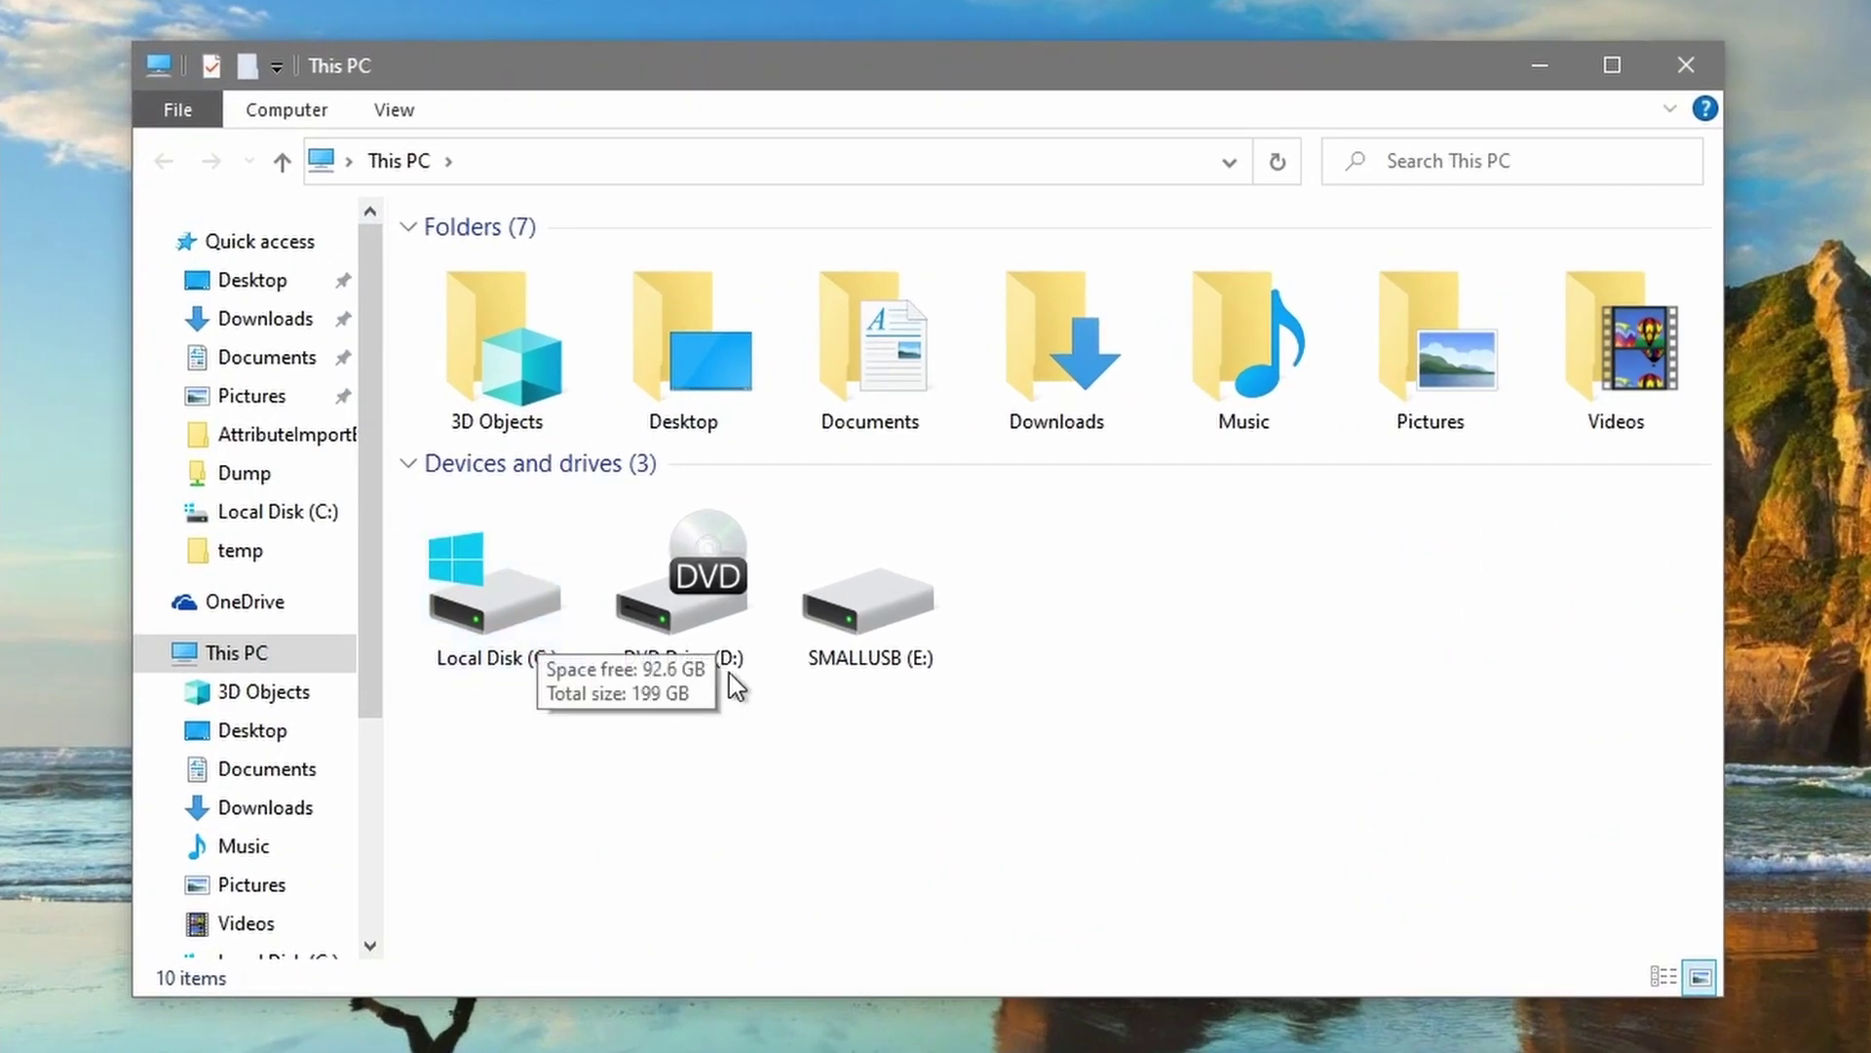
left_click(870, 624)
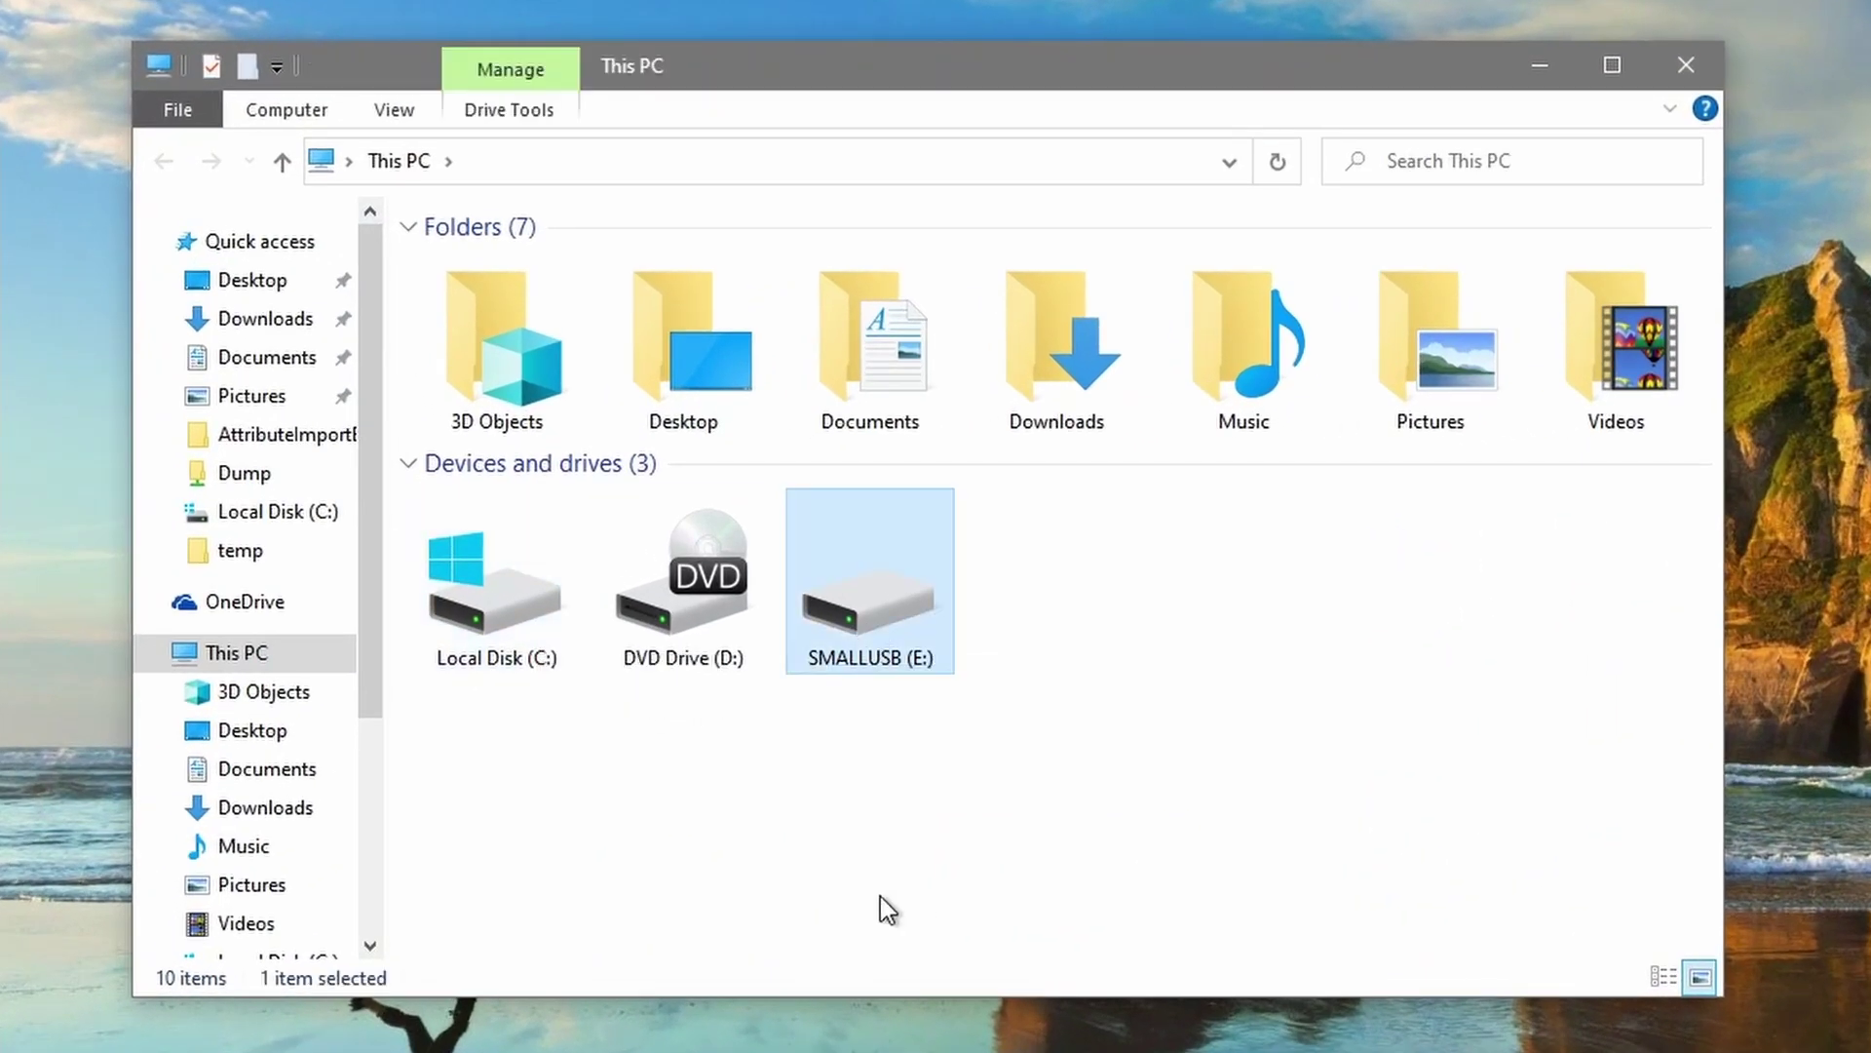
double_click(885, 606)
right_click(746, 388)
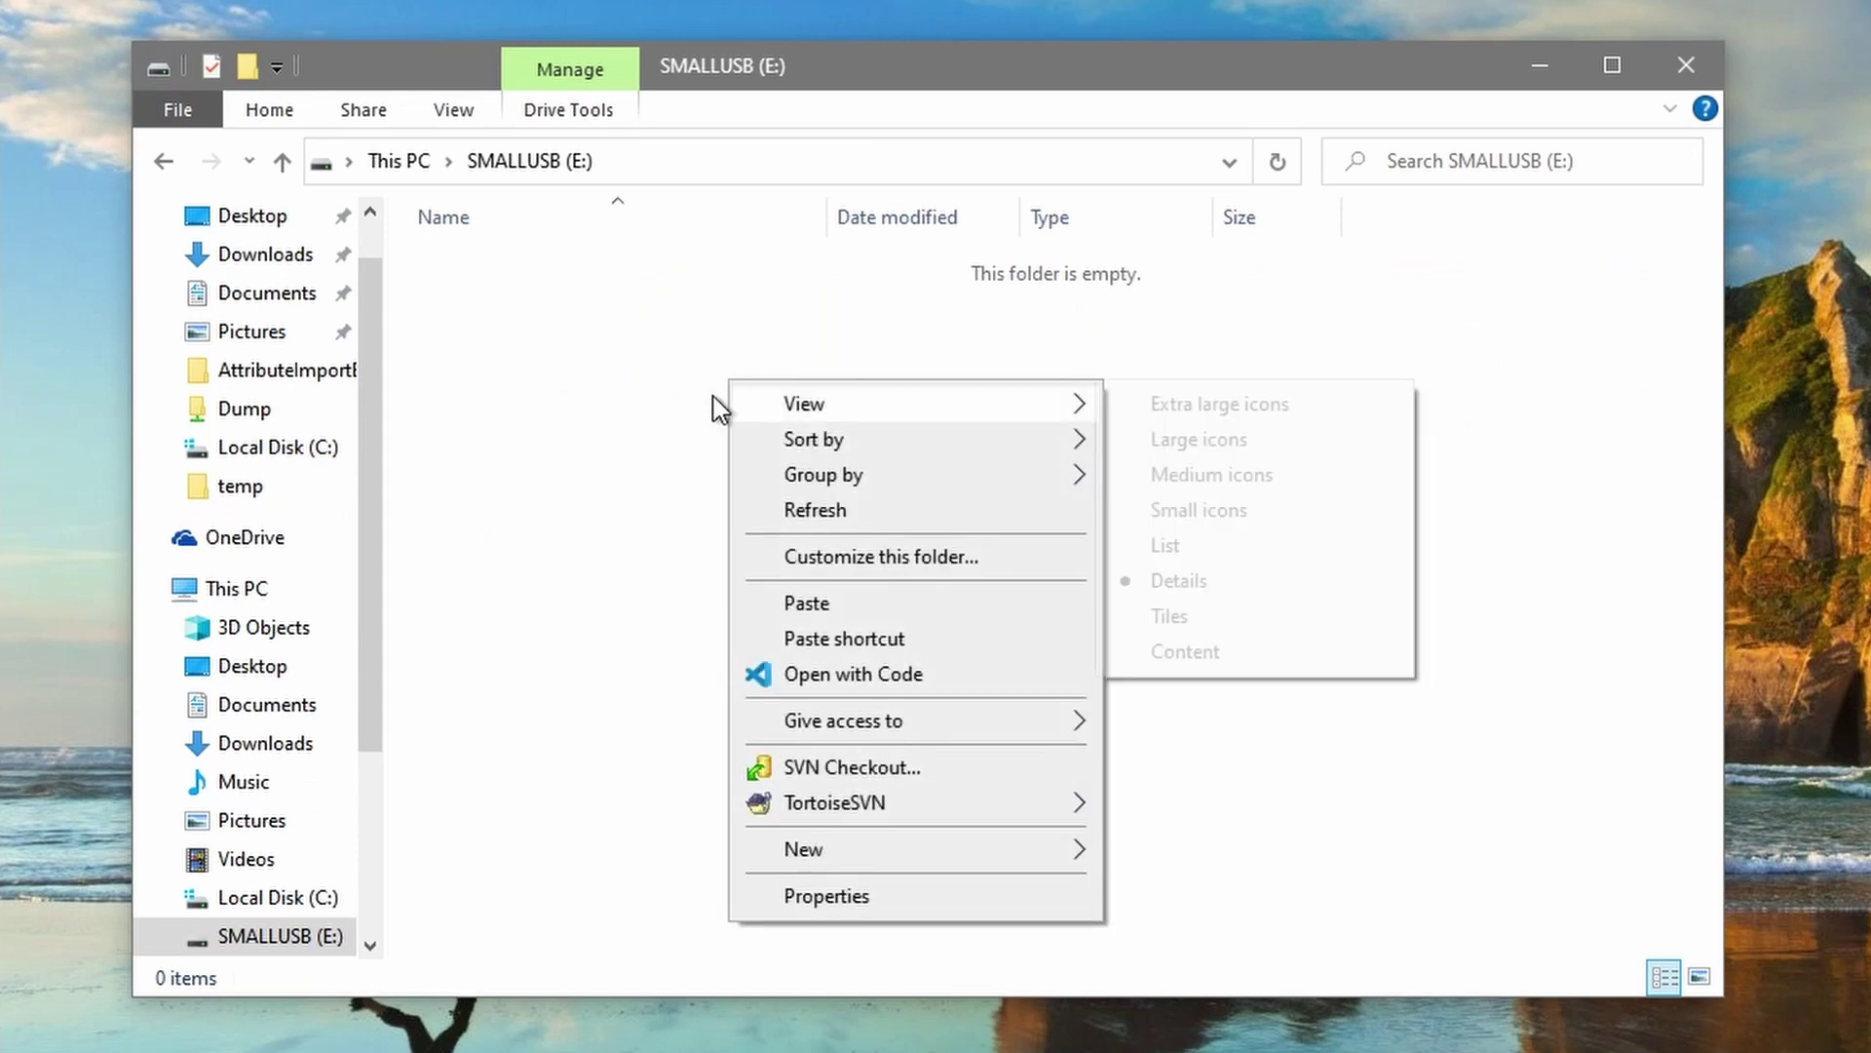
left_click(670, 411)
left_click(434, 115)
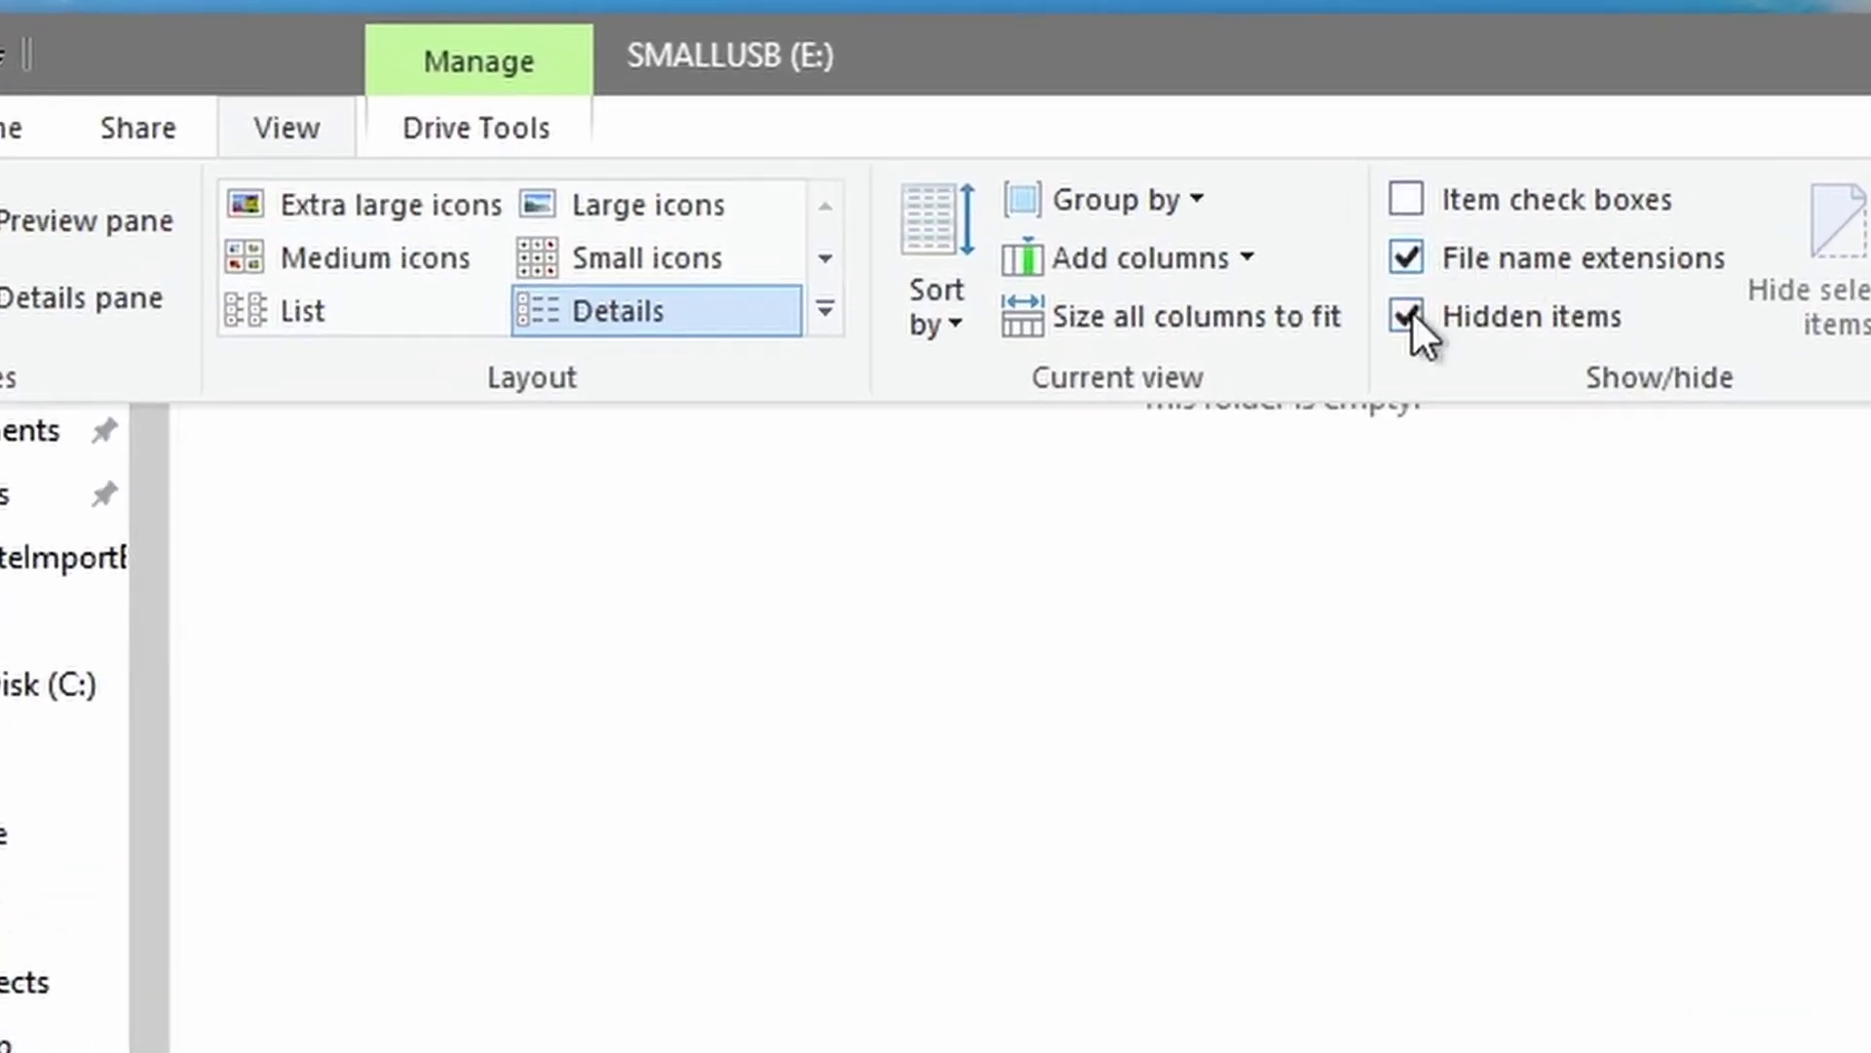
left_click(1003, 535)
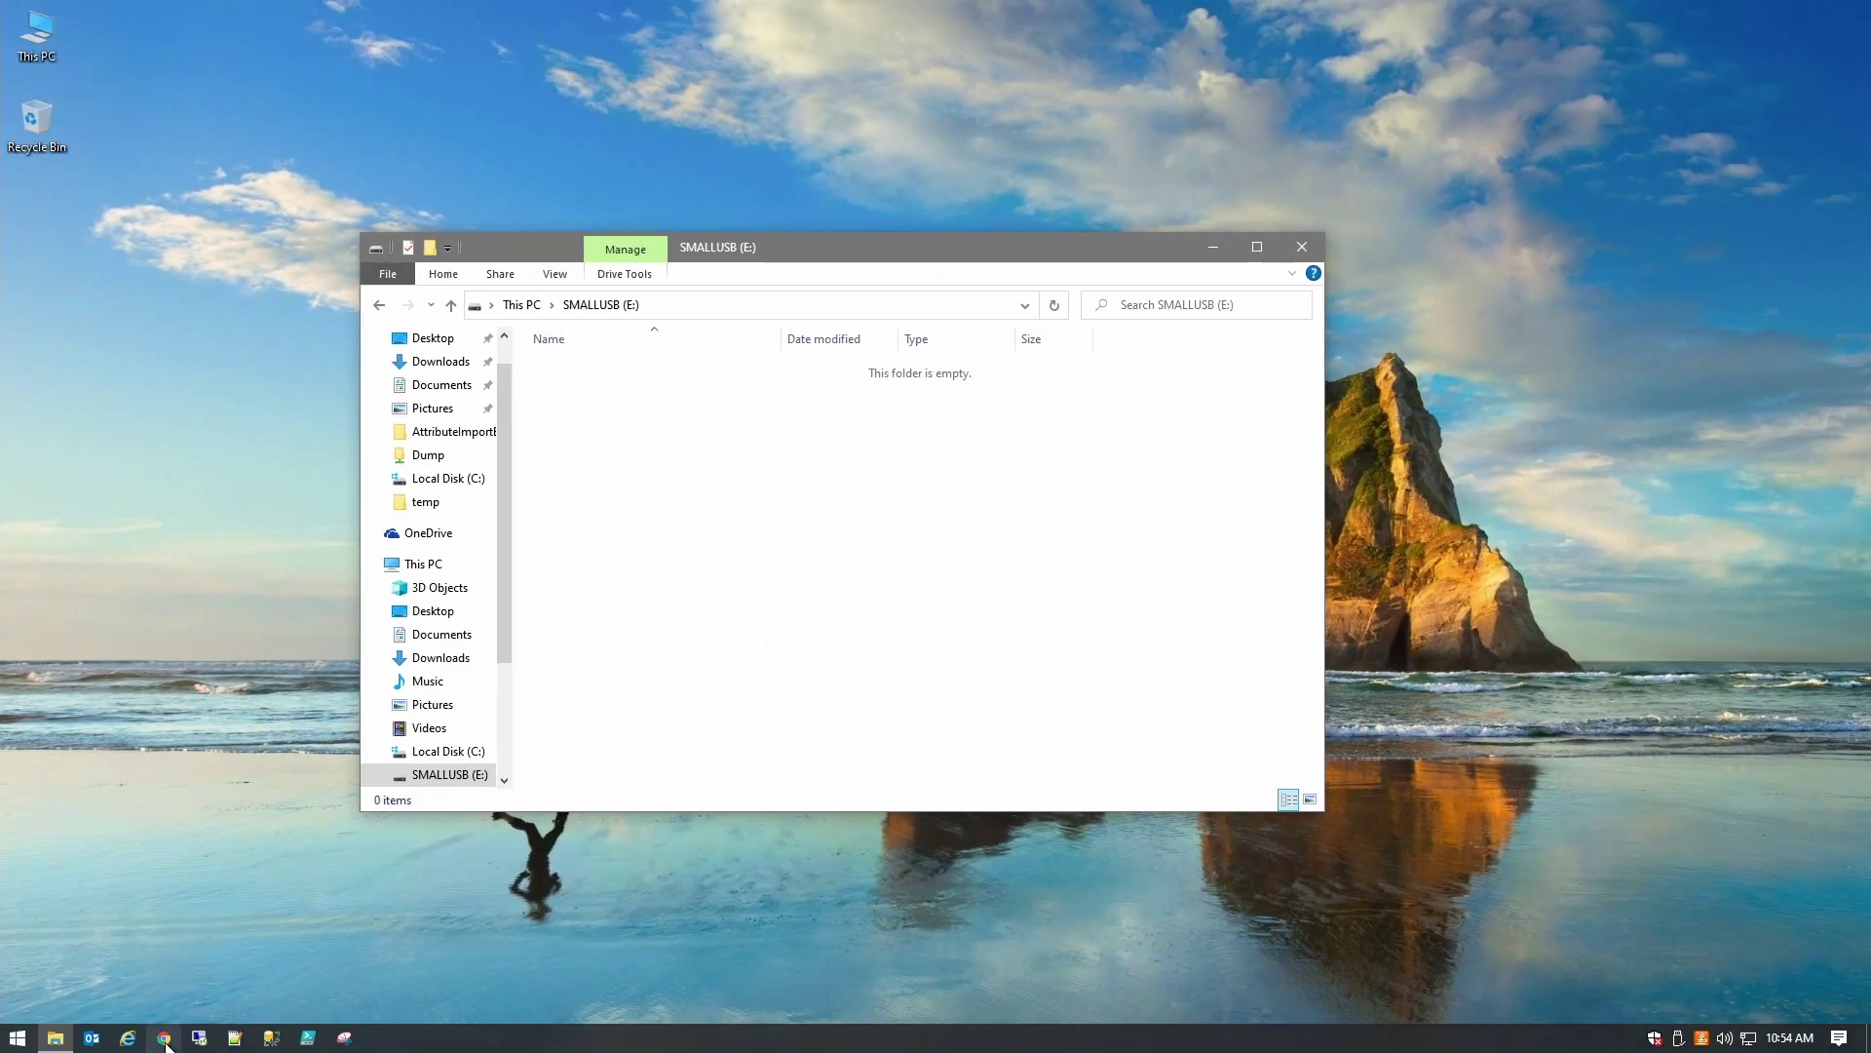
Step: Go to cgsecurity.org in Chrome, open the TestDisk page and close the pop-up ad
left_click(164, 1038)
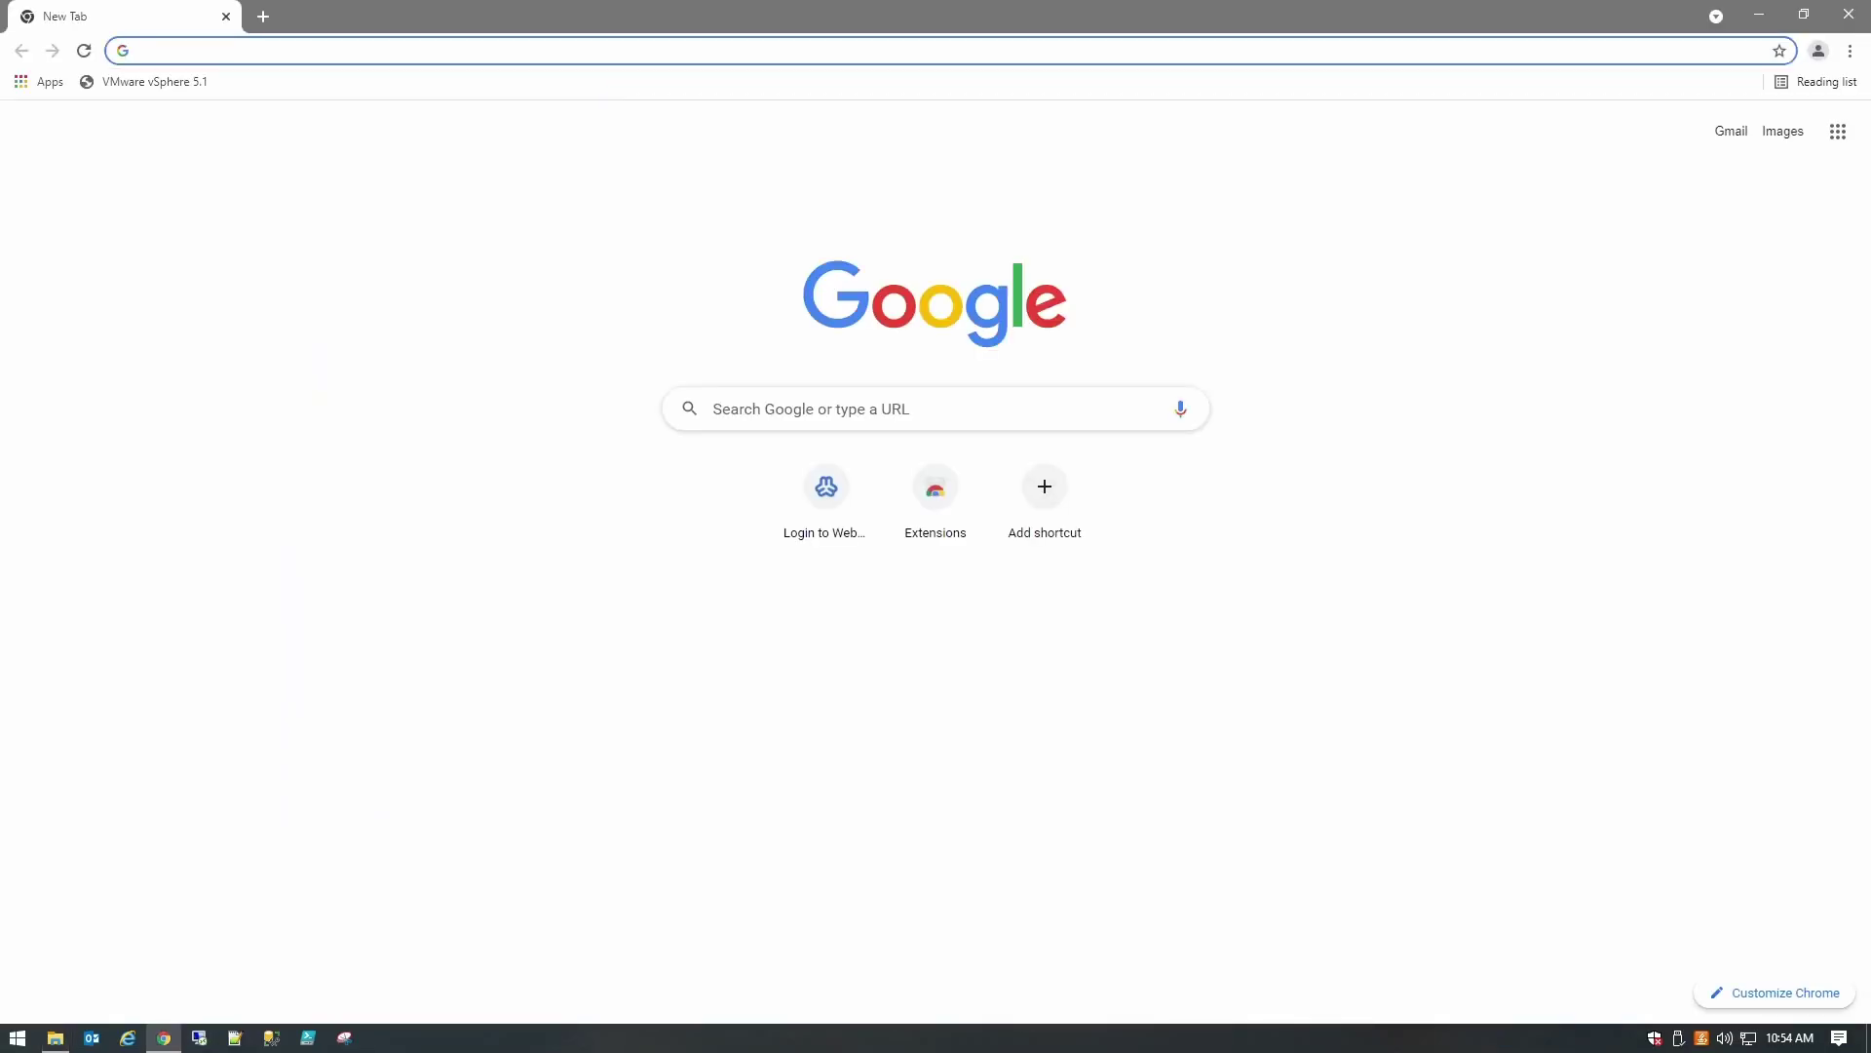
type("cgsecurity")
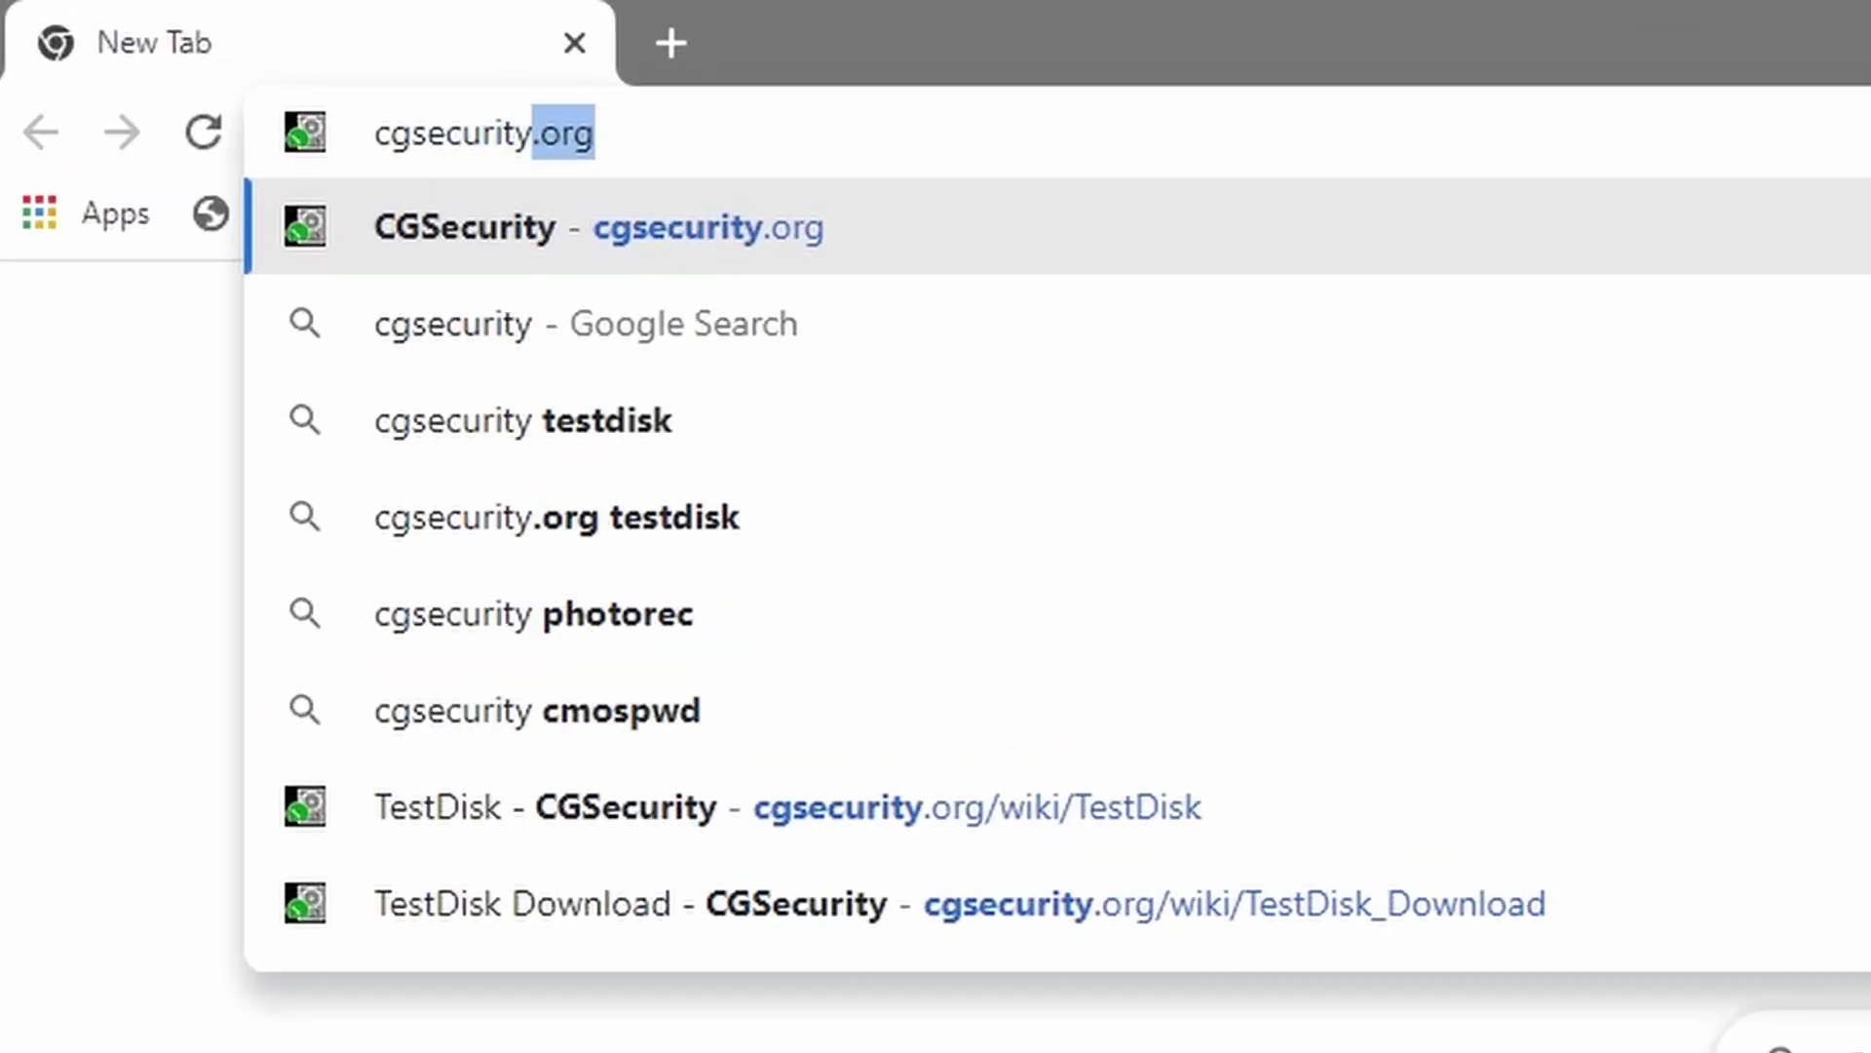
type(".o")
key("Return")
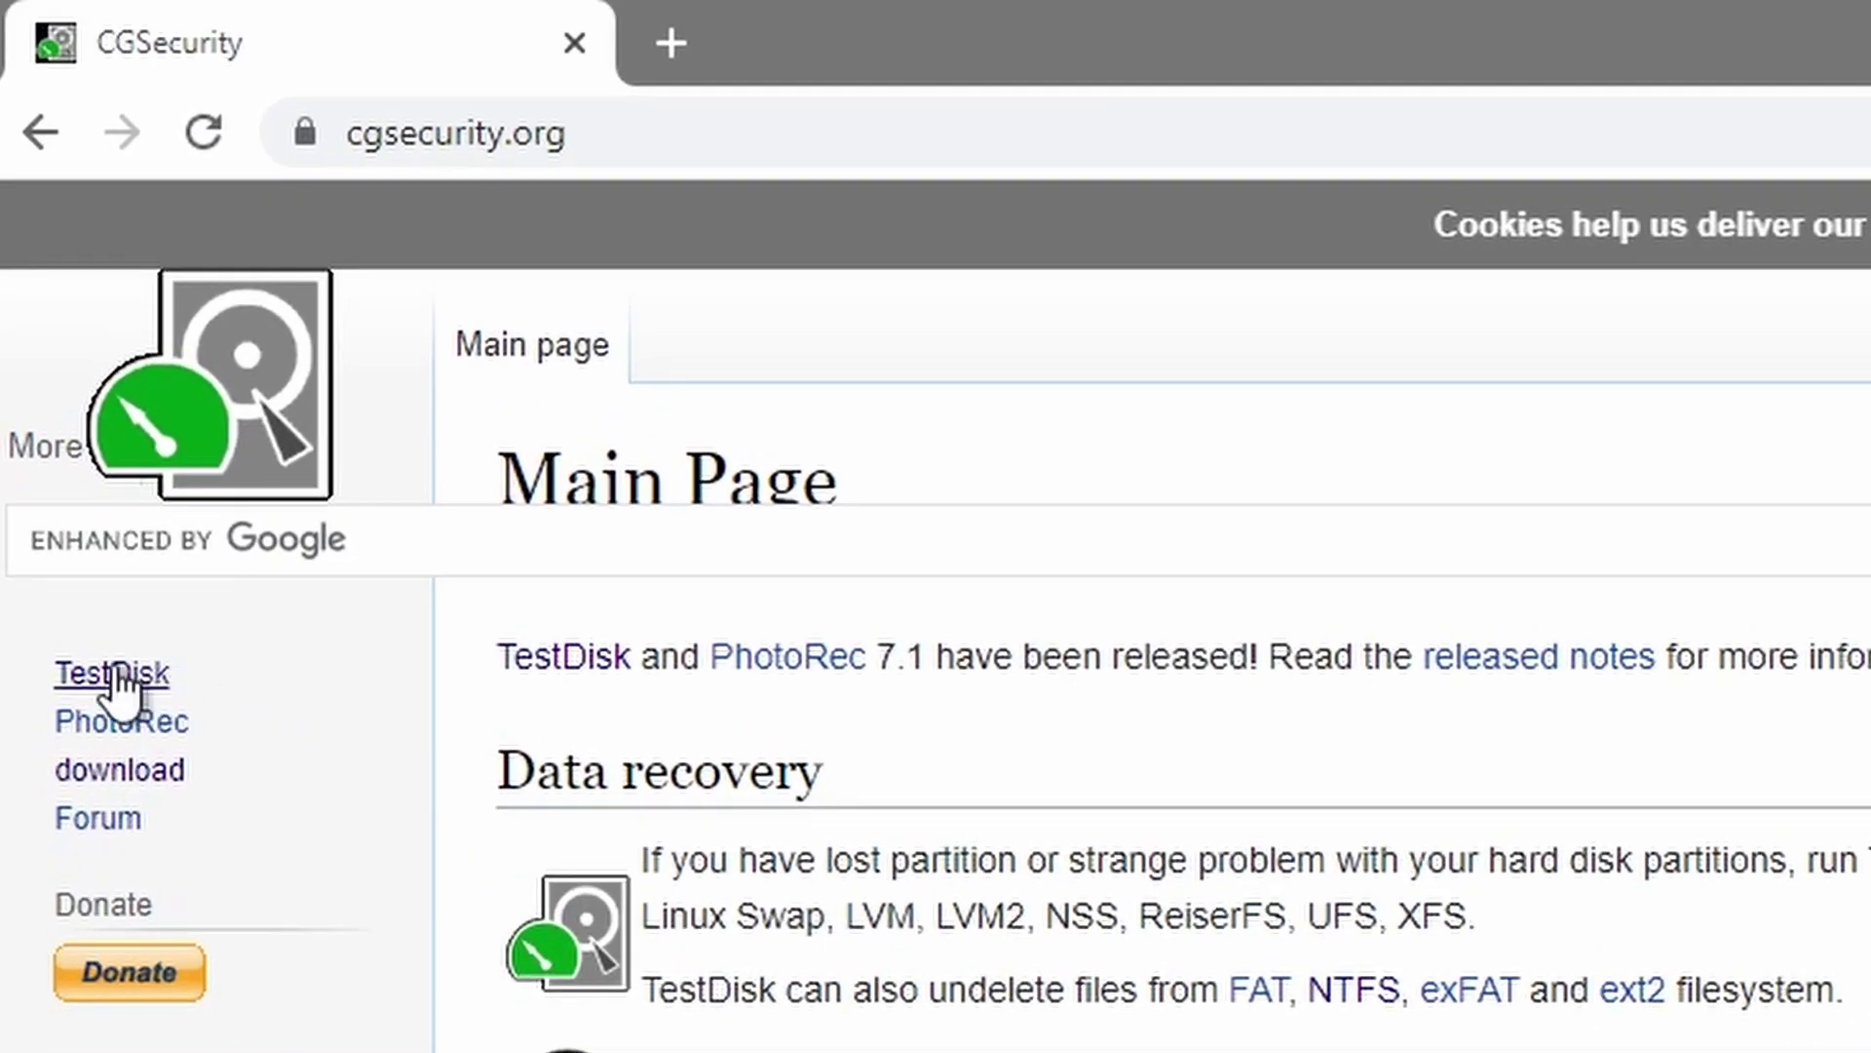
left_click(81, 300)
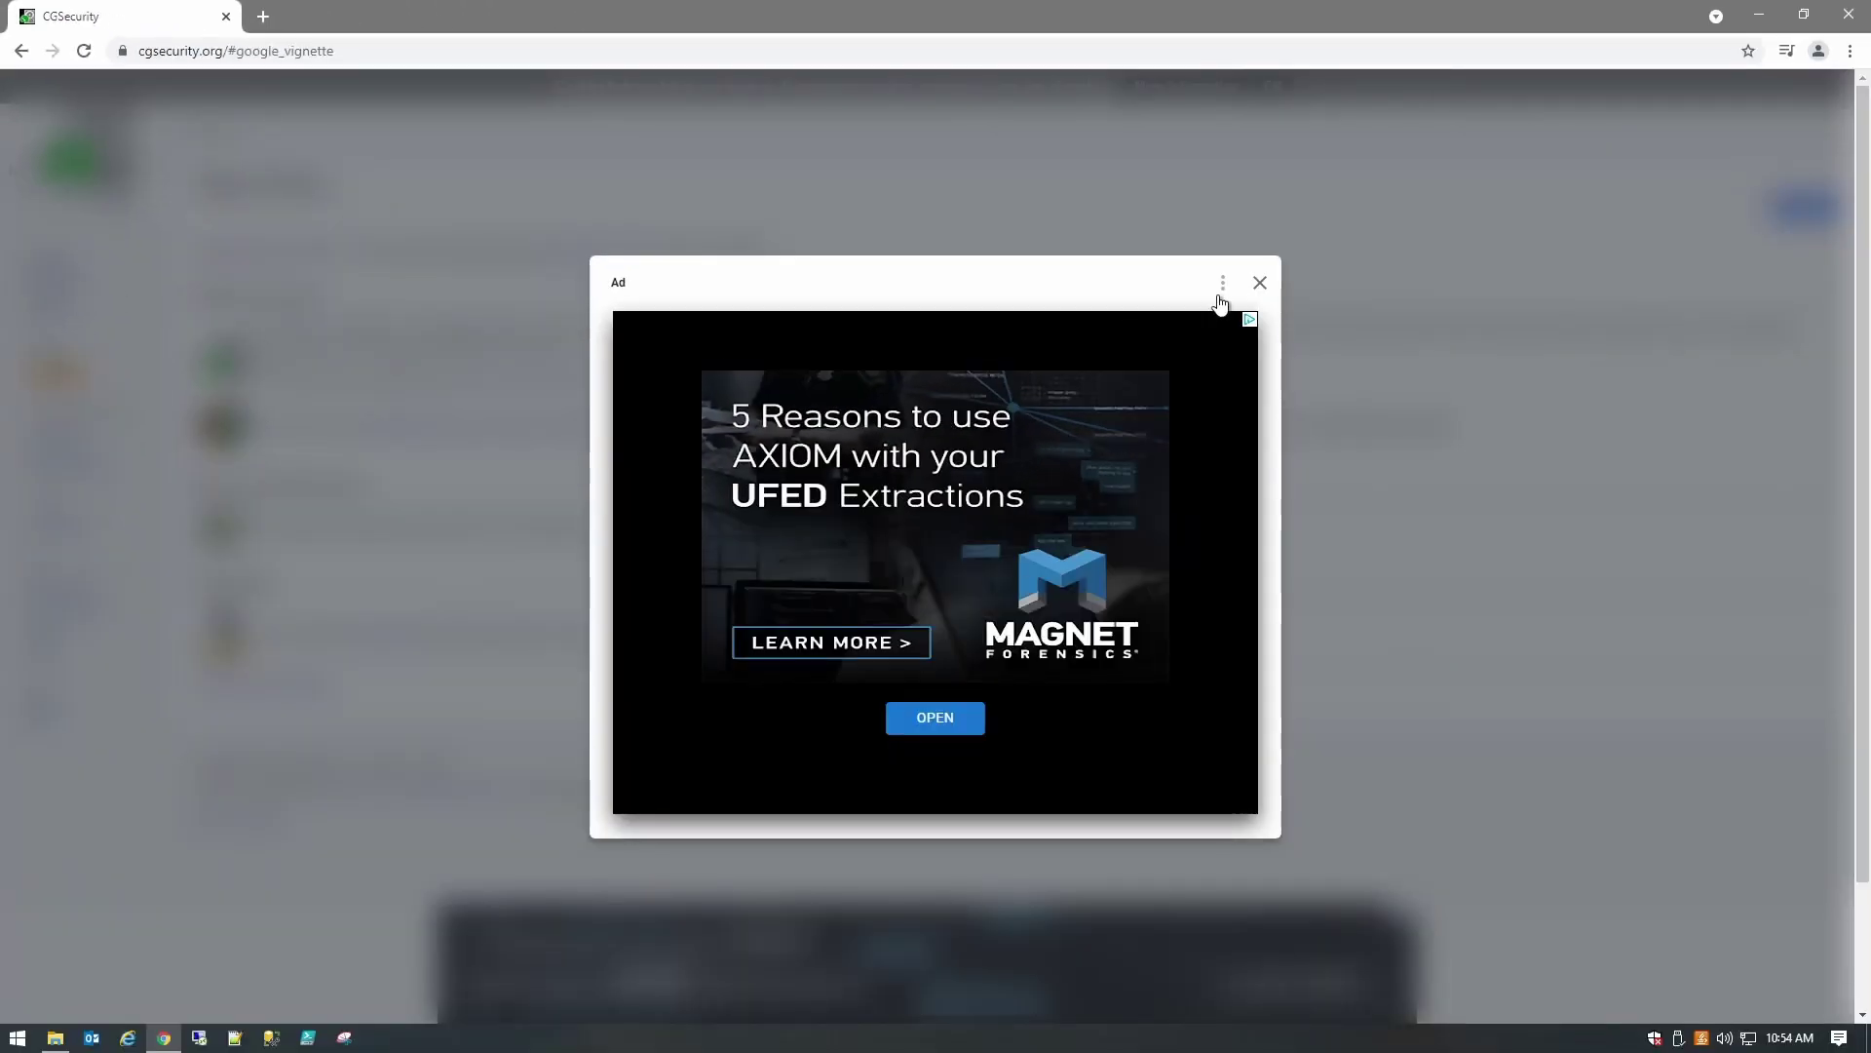
left_click(1261, 282)
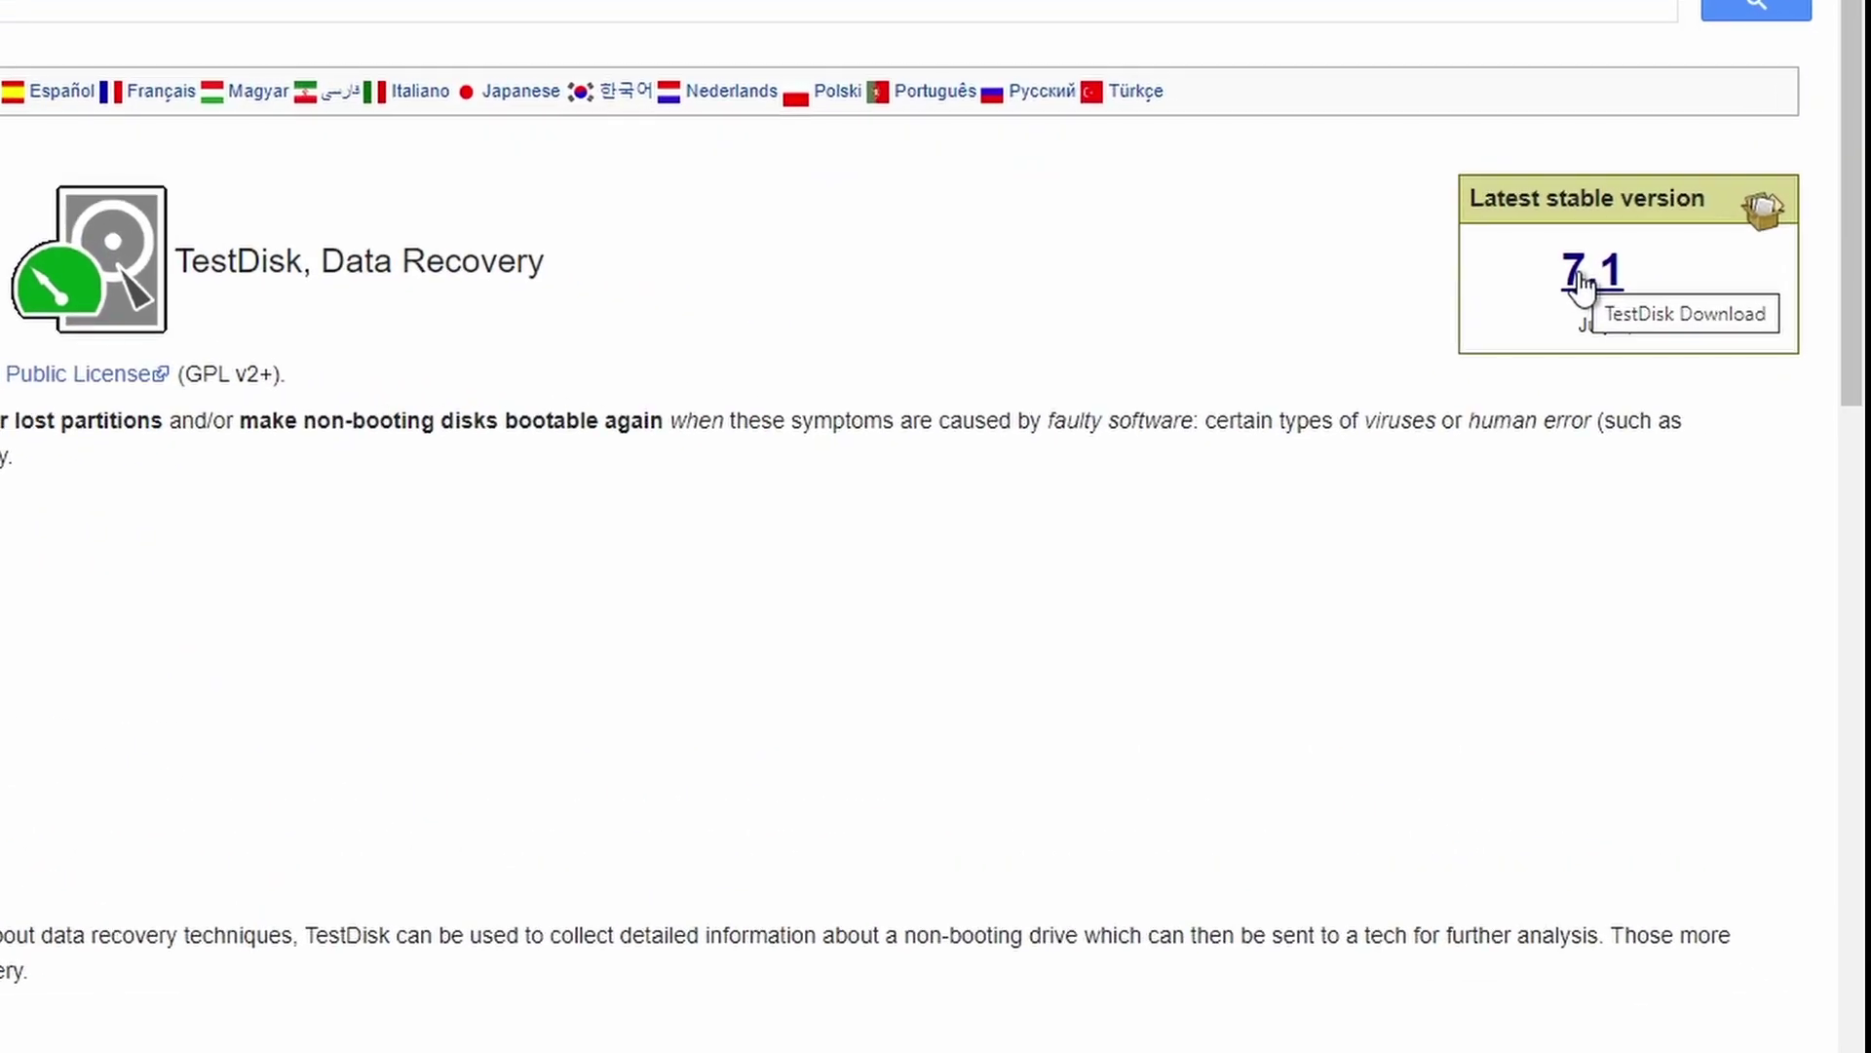
Step: Open the TestDisk download page and compare the 7.2-WIP beta and stable 7.1 releases
left_click(1580, 283)
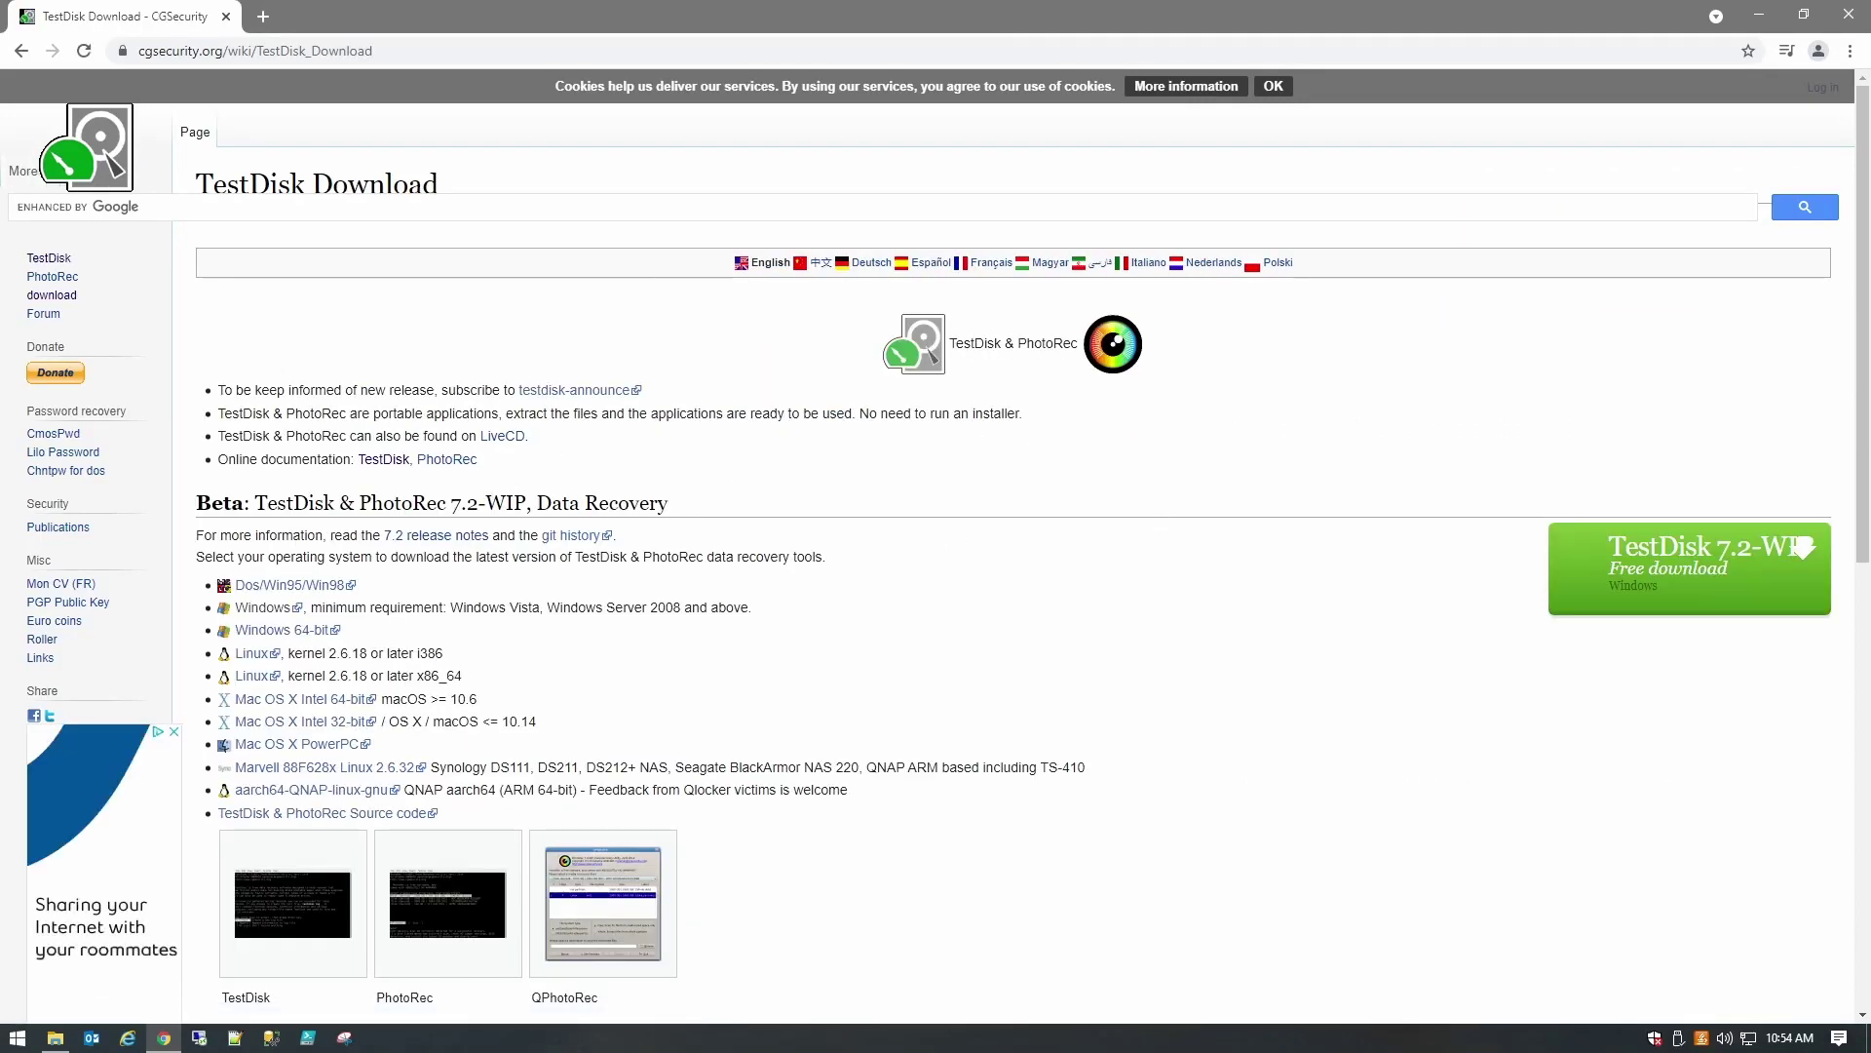
left_click_drag(254, 503, 531, 503)
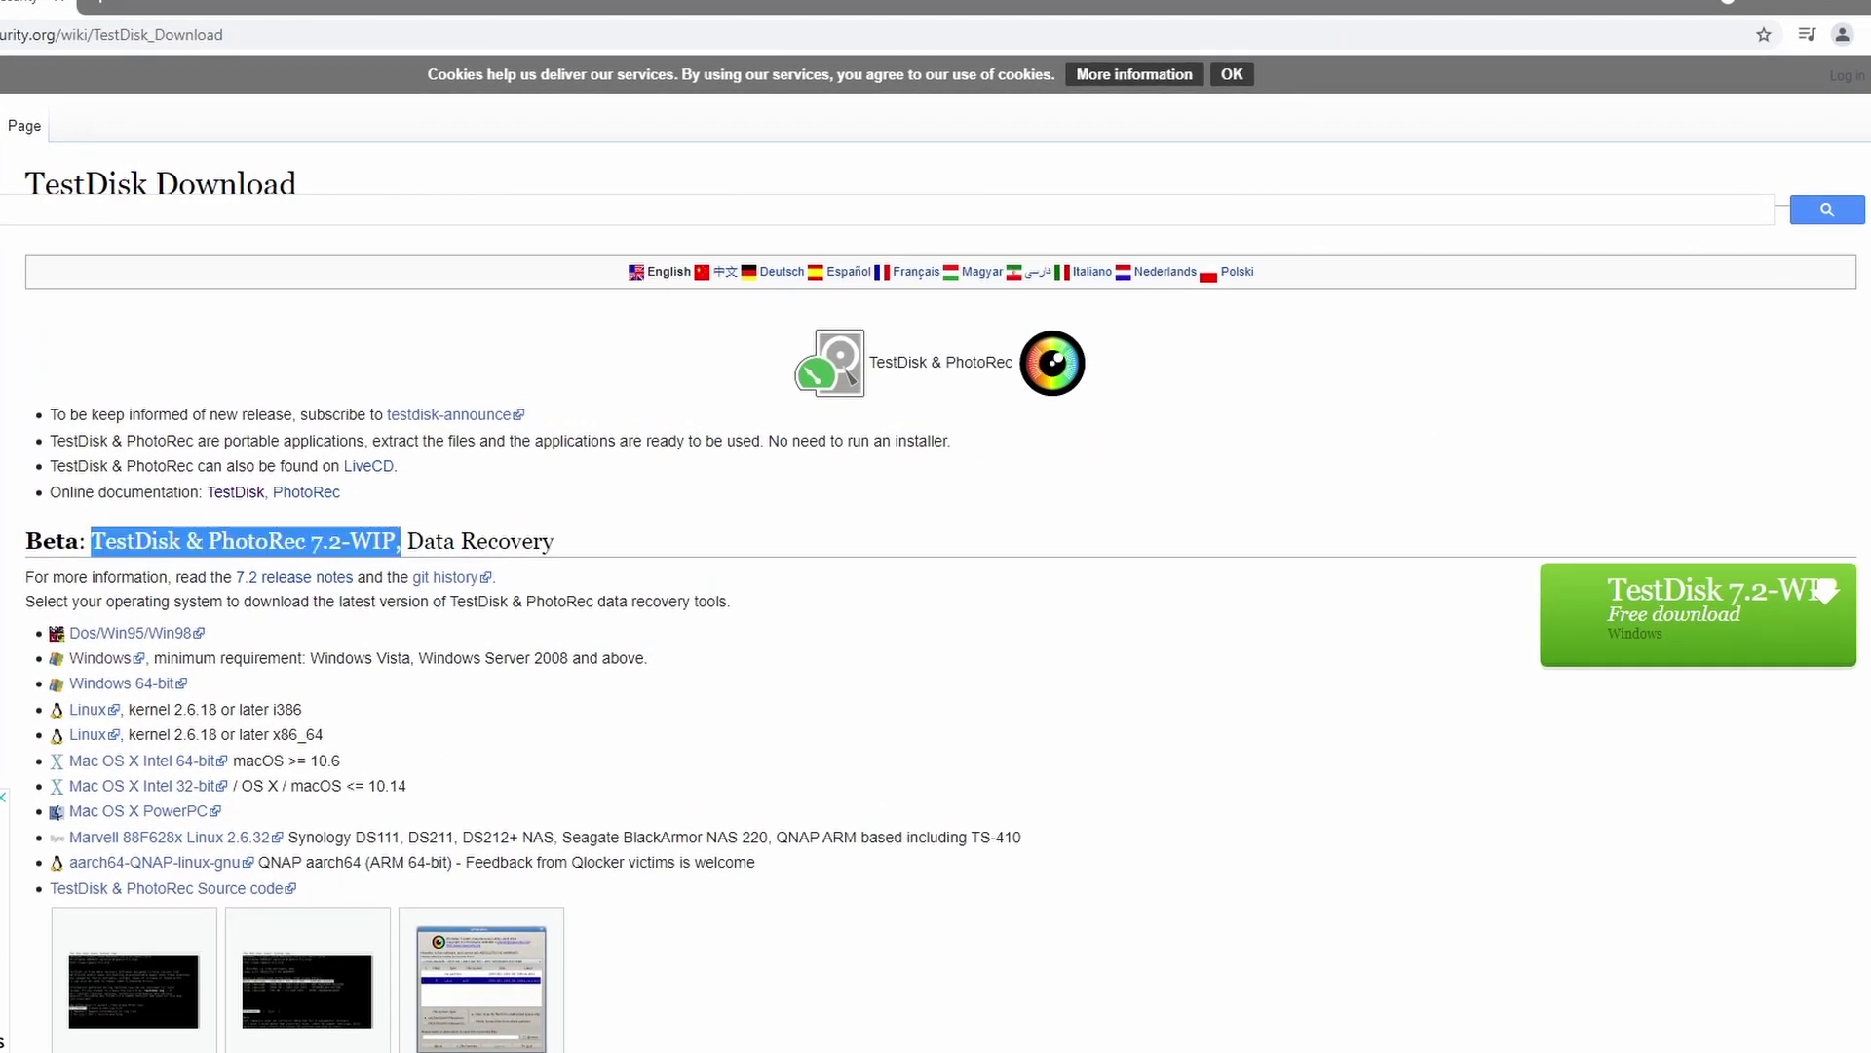
left_click(1019, 616)
scroll(1078, 623, "down", 4)
left_click_drag(86, 750, 395, 749)
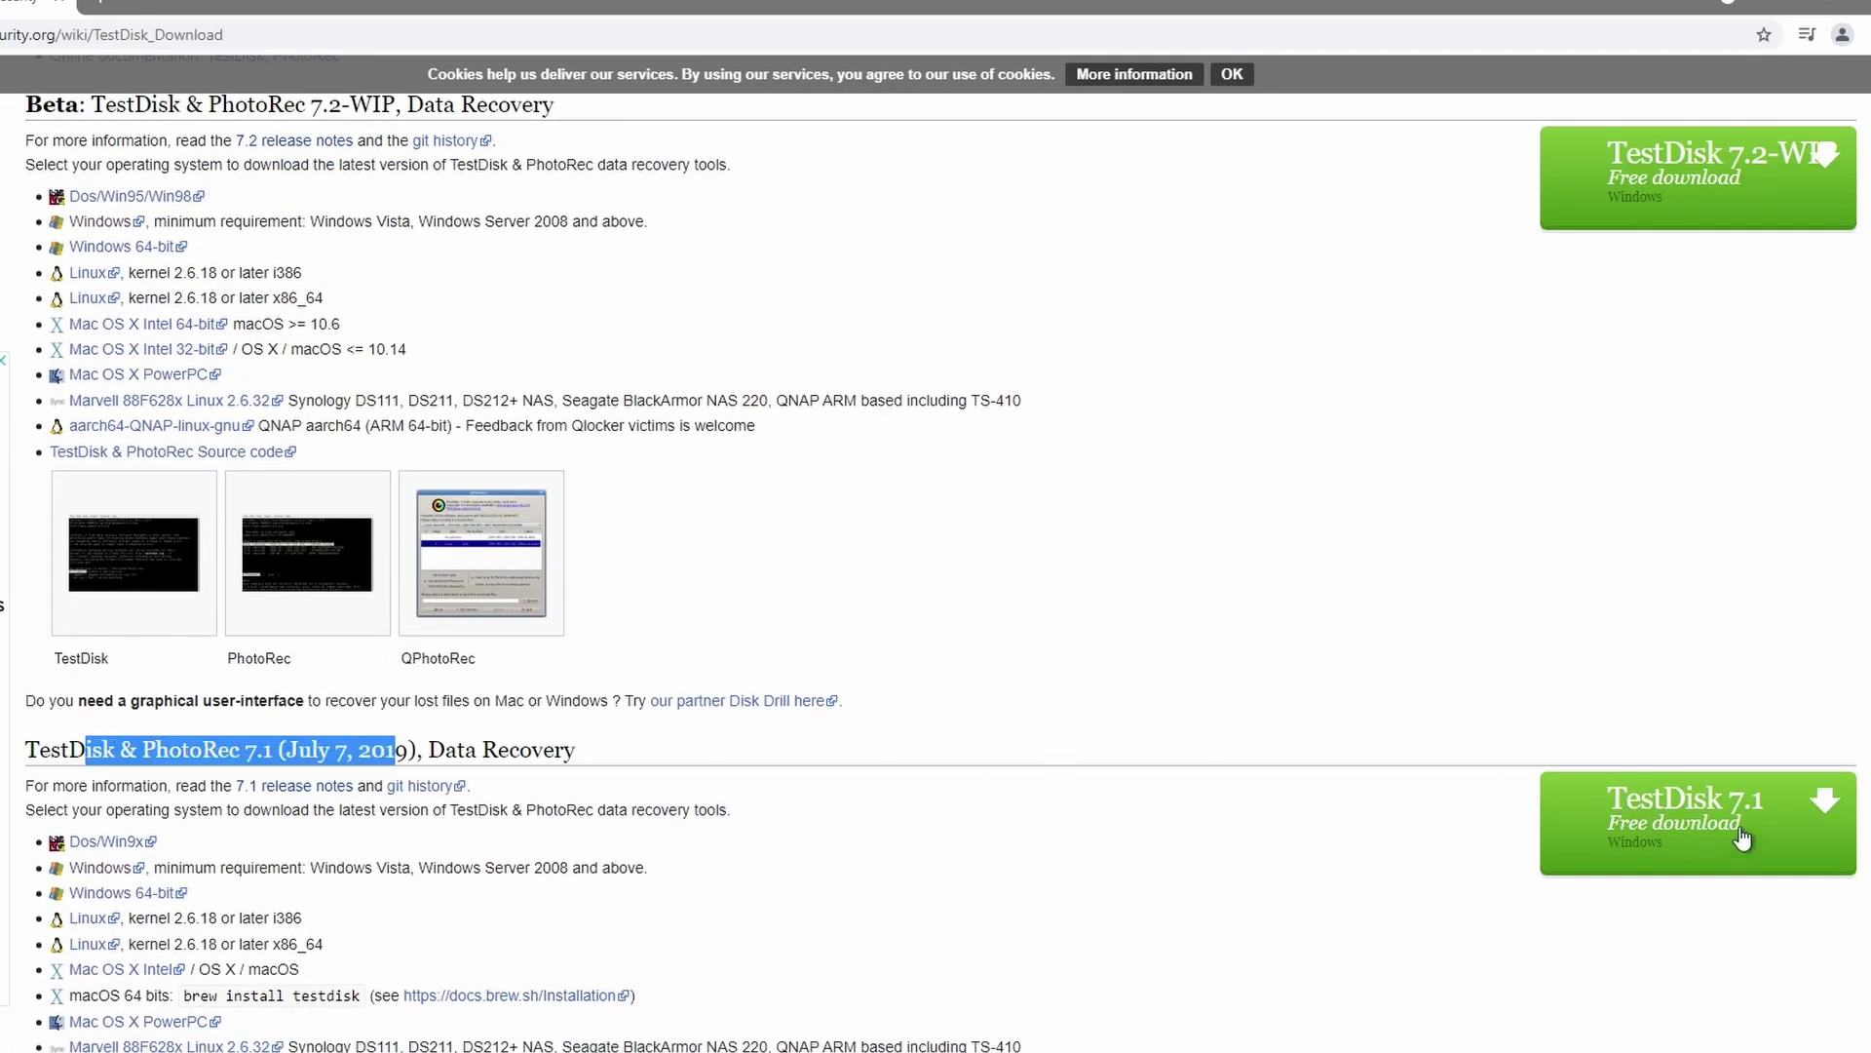
scroll(1291, 811, "up", 4)
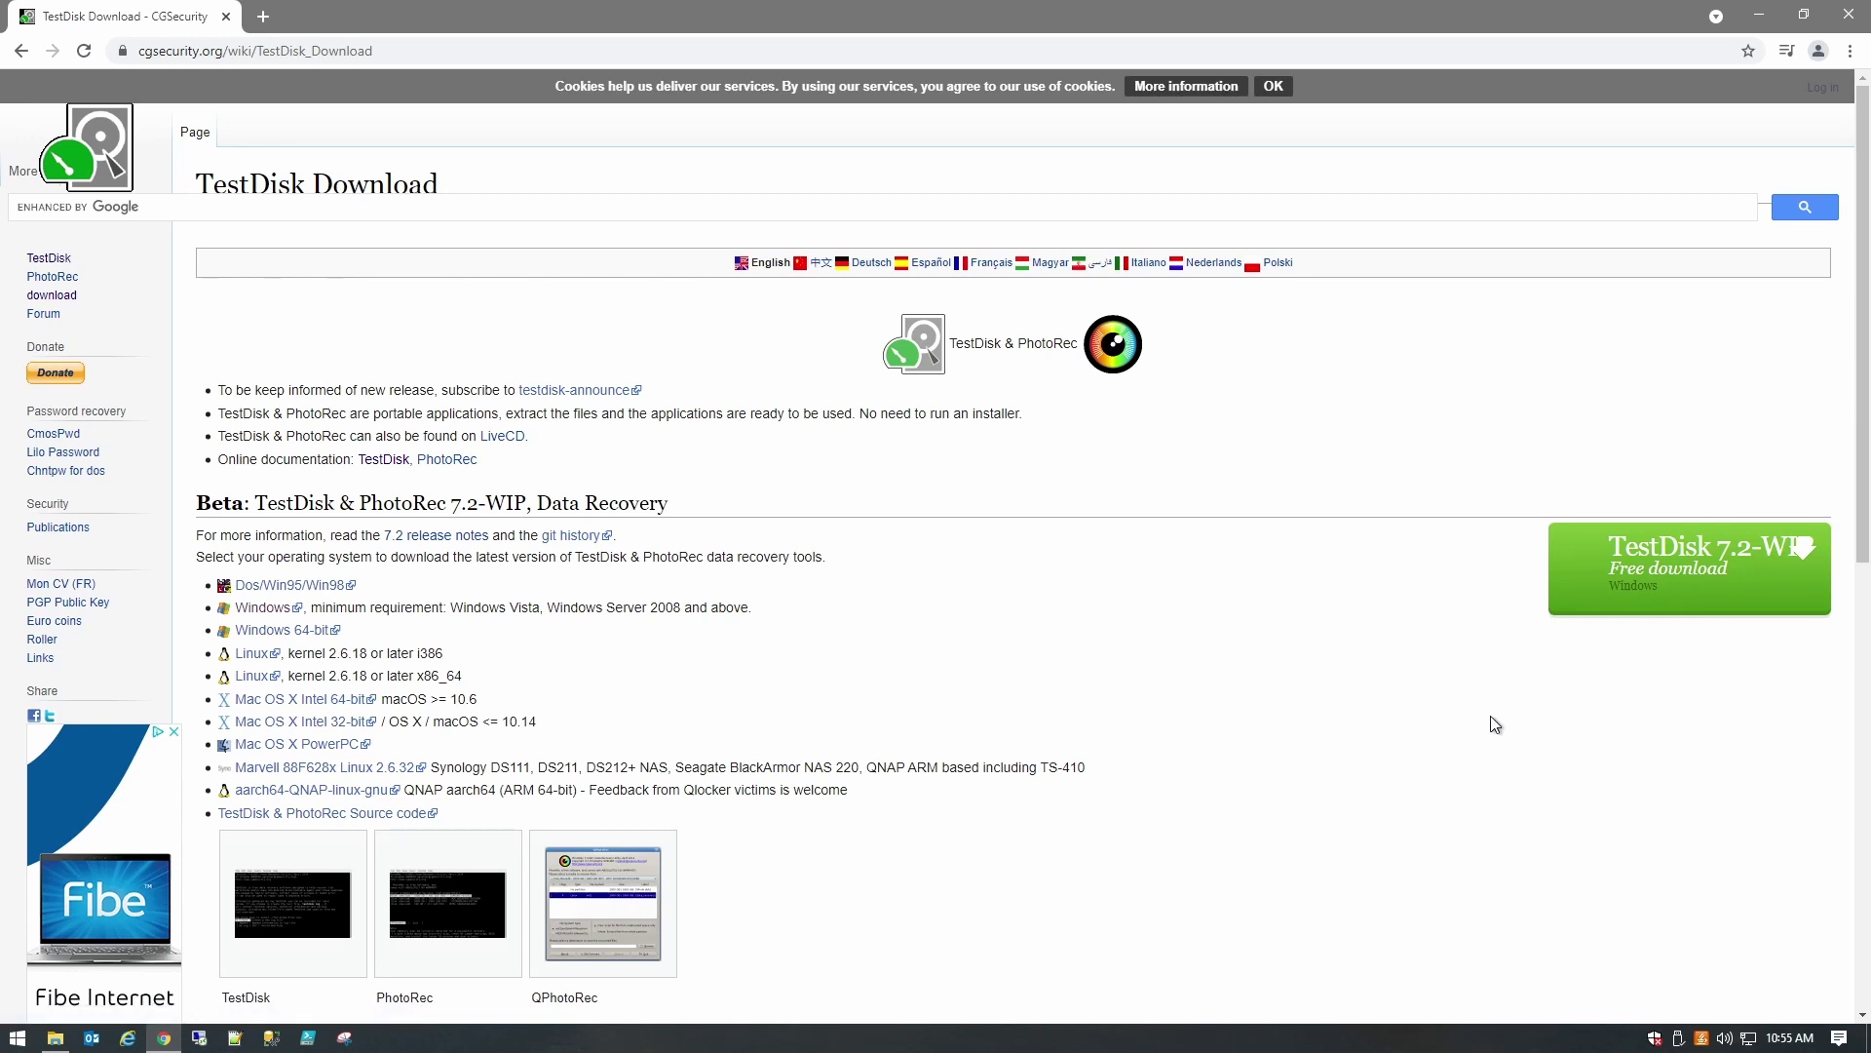
Step: Download the TestDisk 7.2-WIP Windows zip and show it in the Downloads folder
left_click(1671, 586)
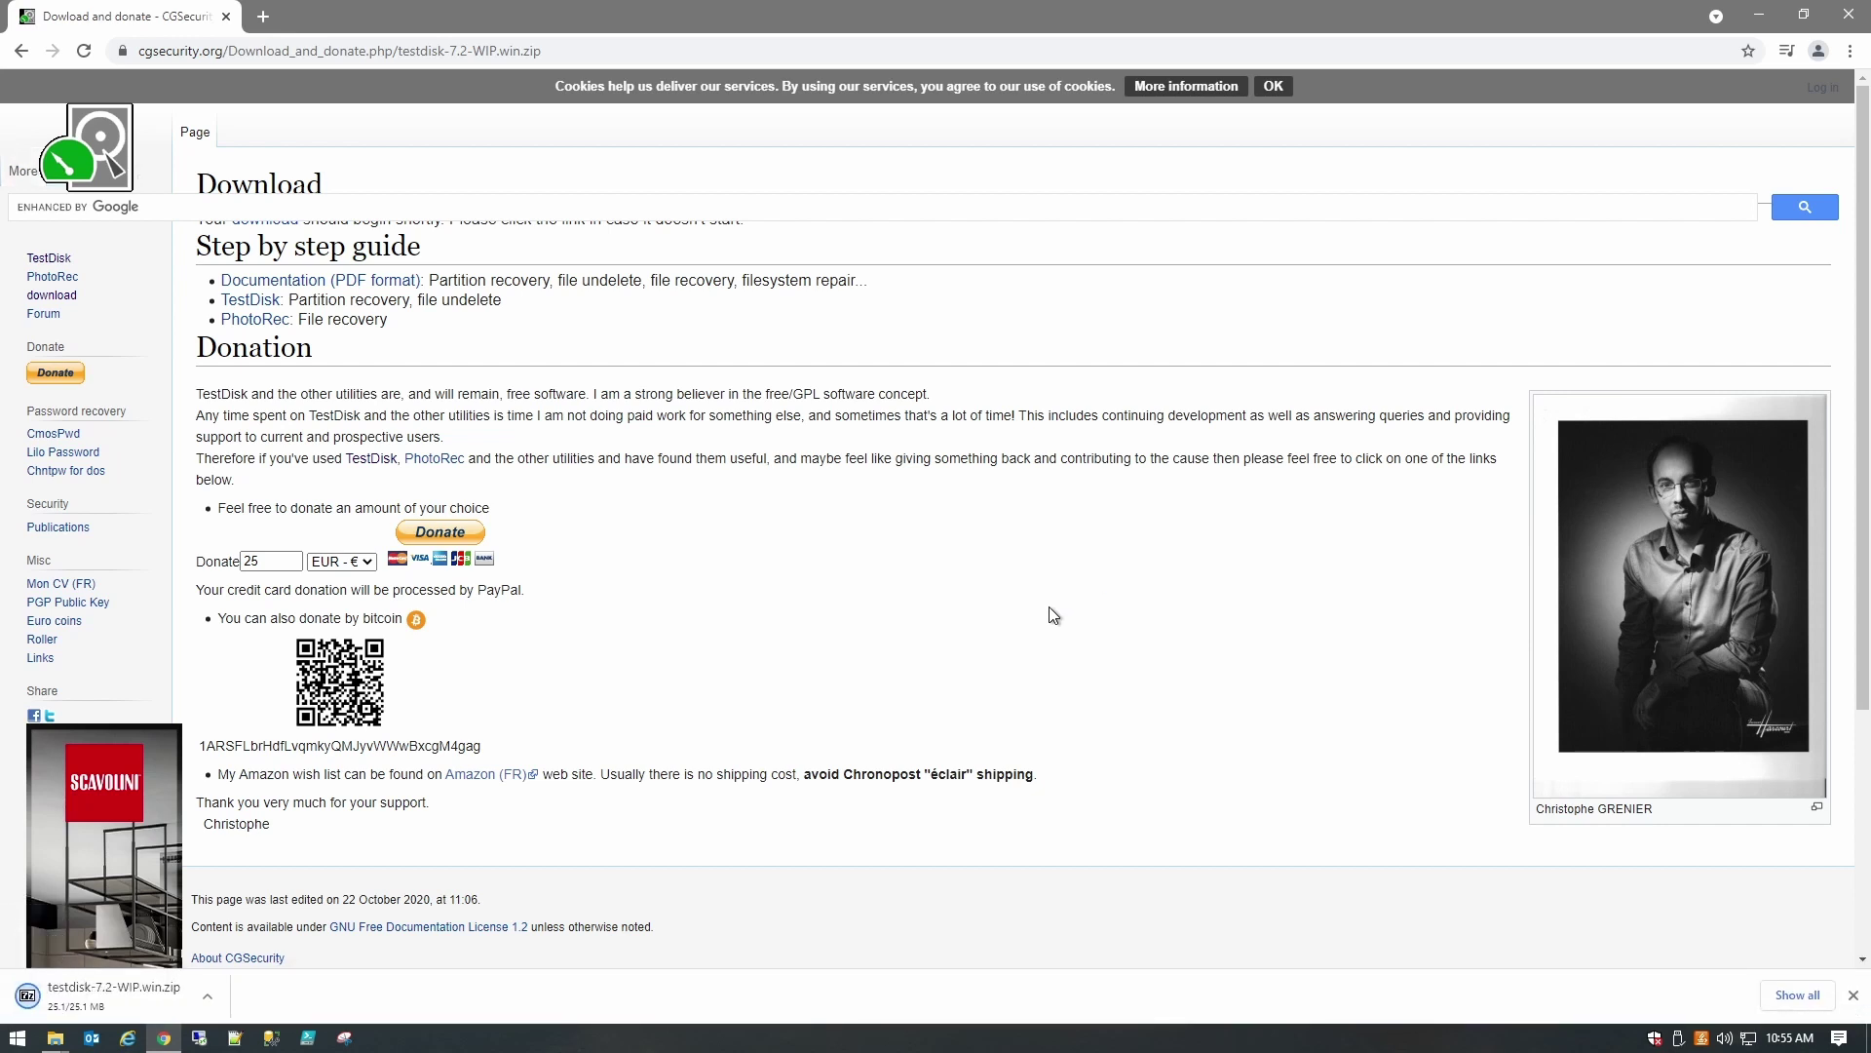
left_click(210, 995)
left_click(277, 927)
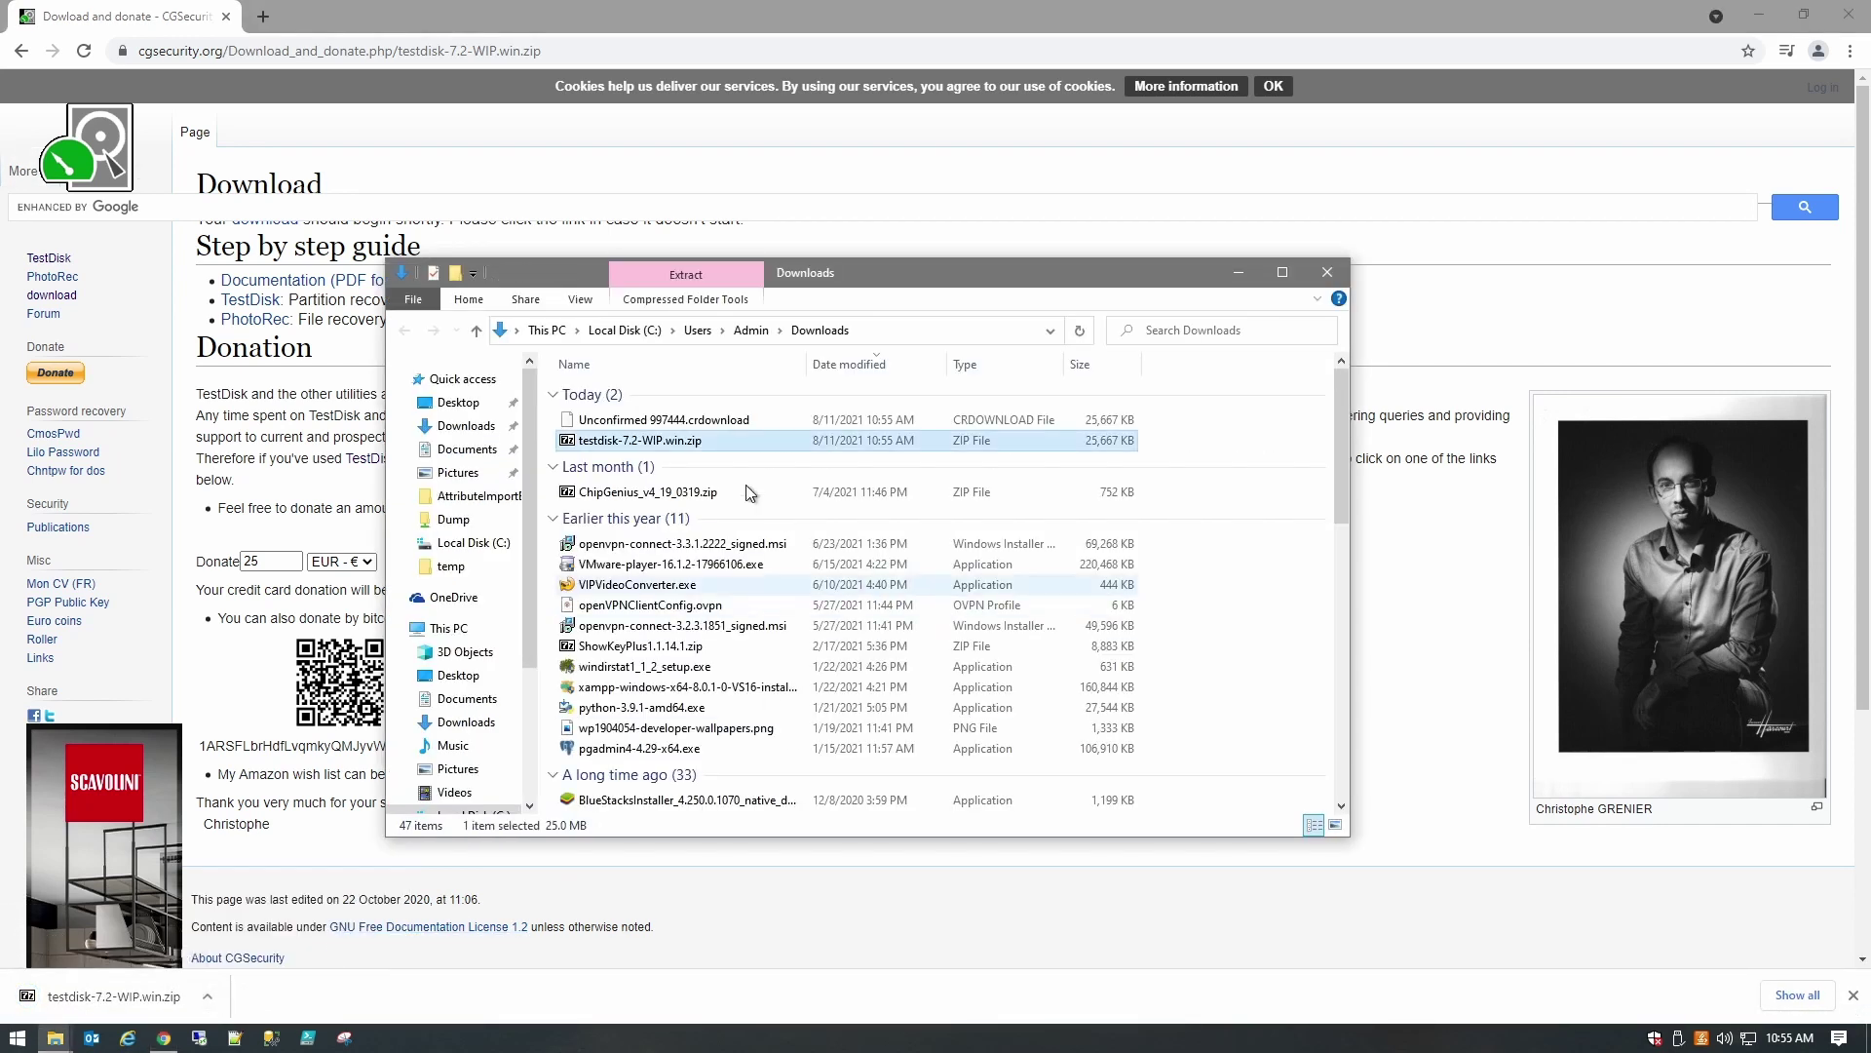
Step: Open testdisk-7.2-WIP.win.zip in 7-Zip and drag its testdisk-7.2-WIP folder onto the desktop
double_click(665, 442)
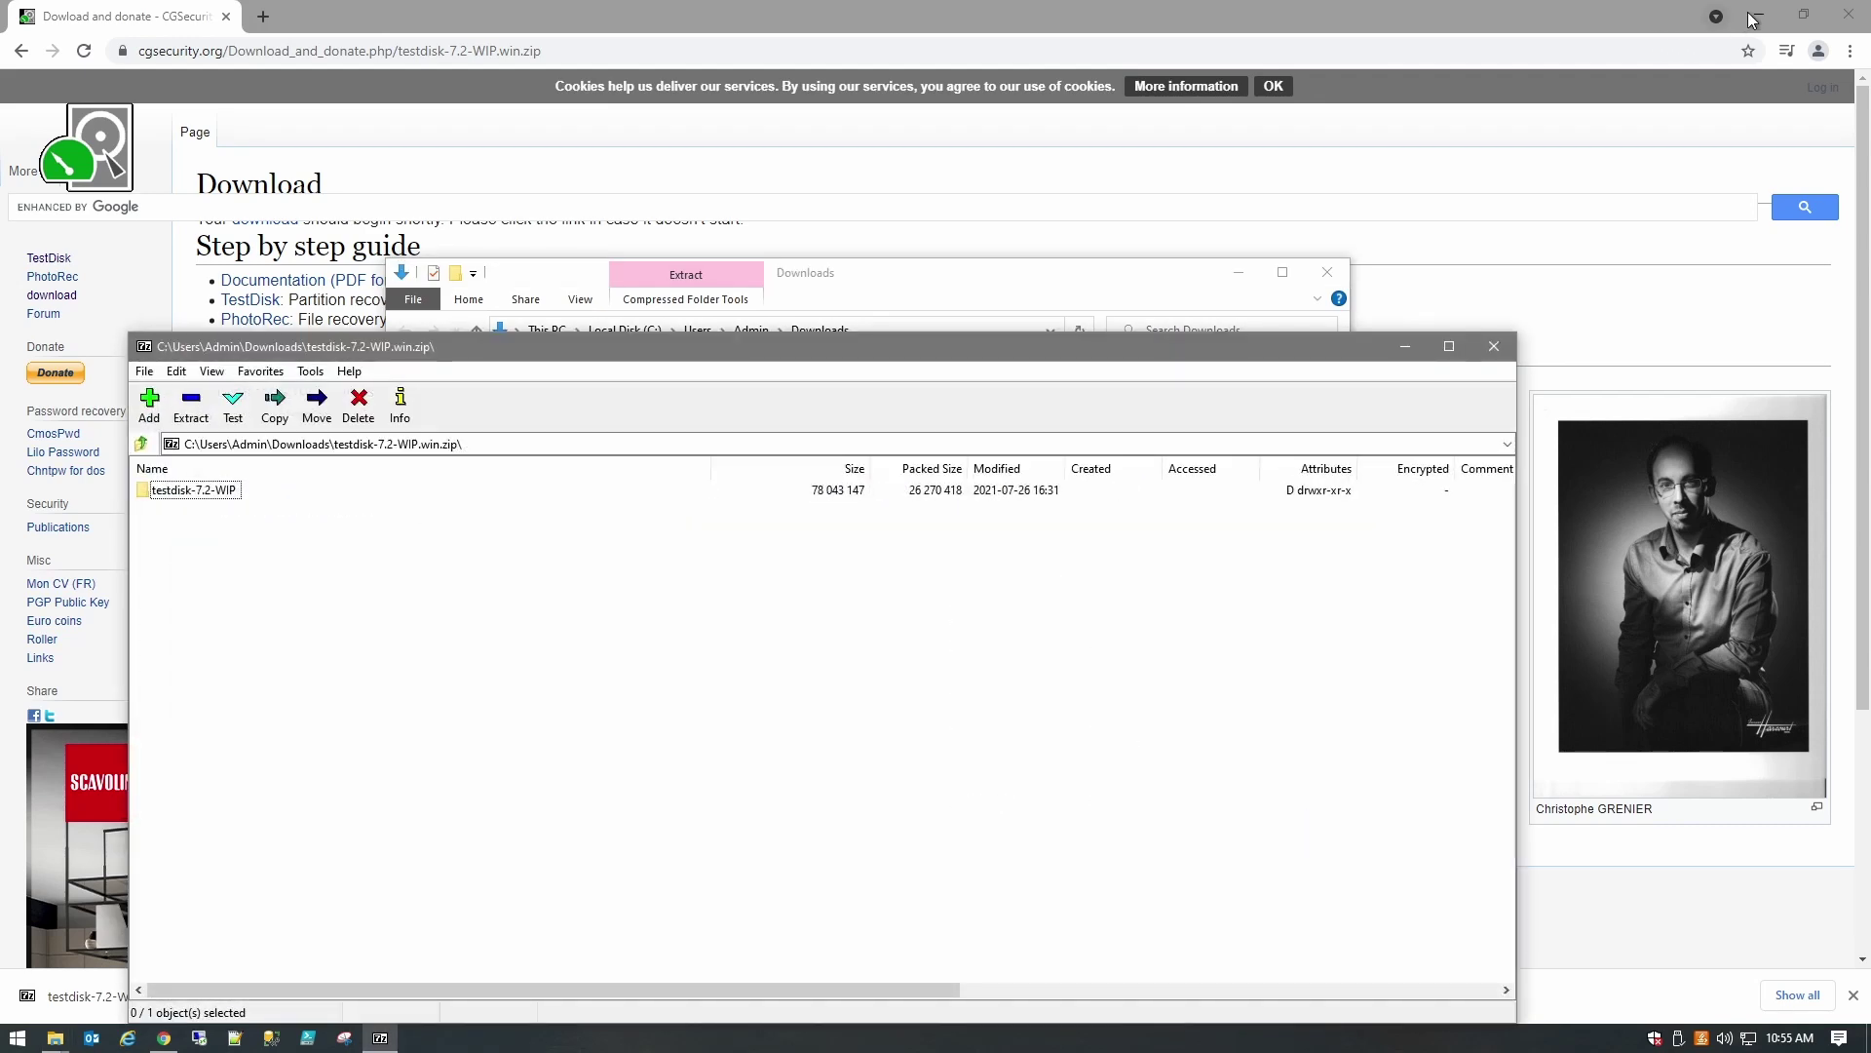
left_click(1759, 14)
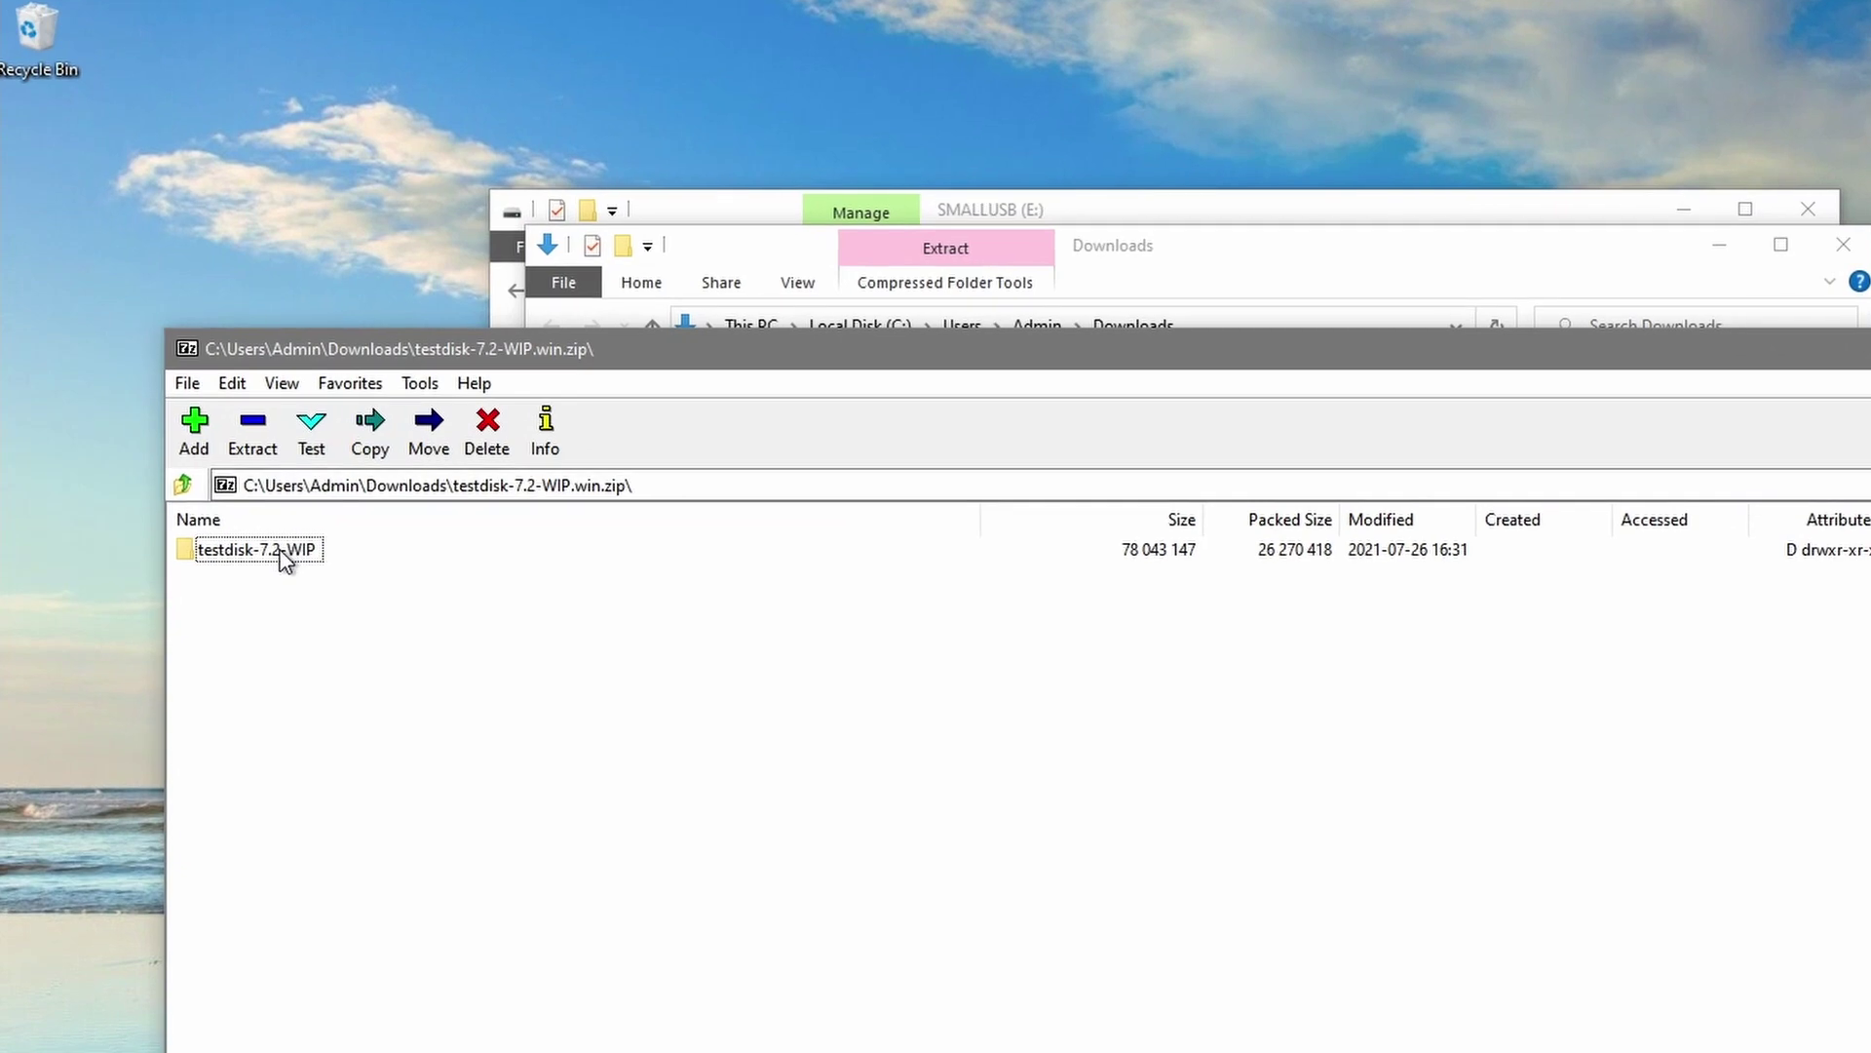
left_click_drag(283, 558, 241, 232)
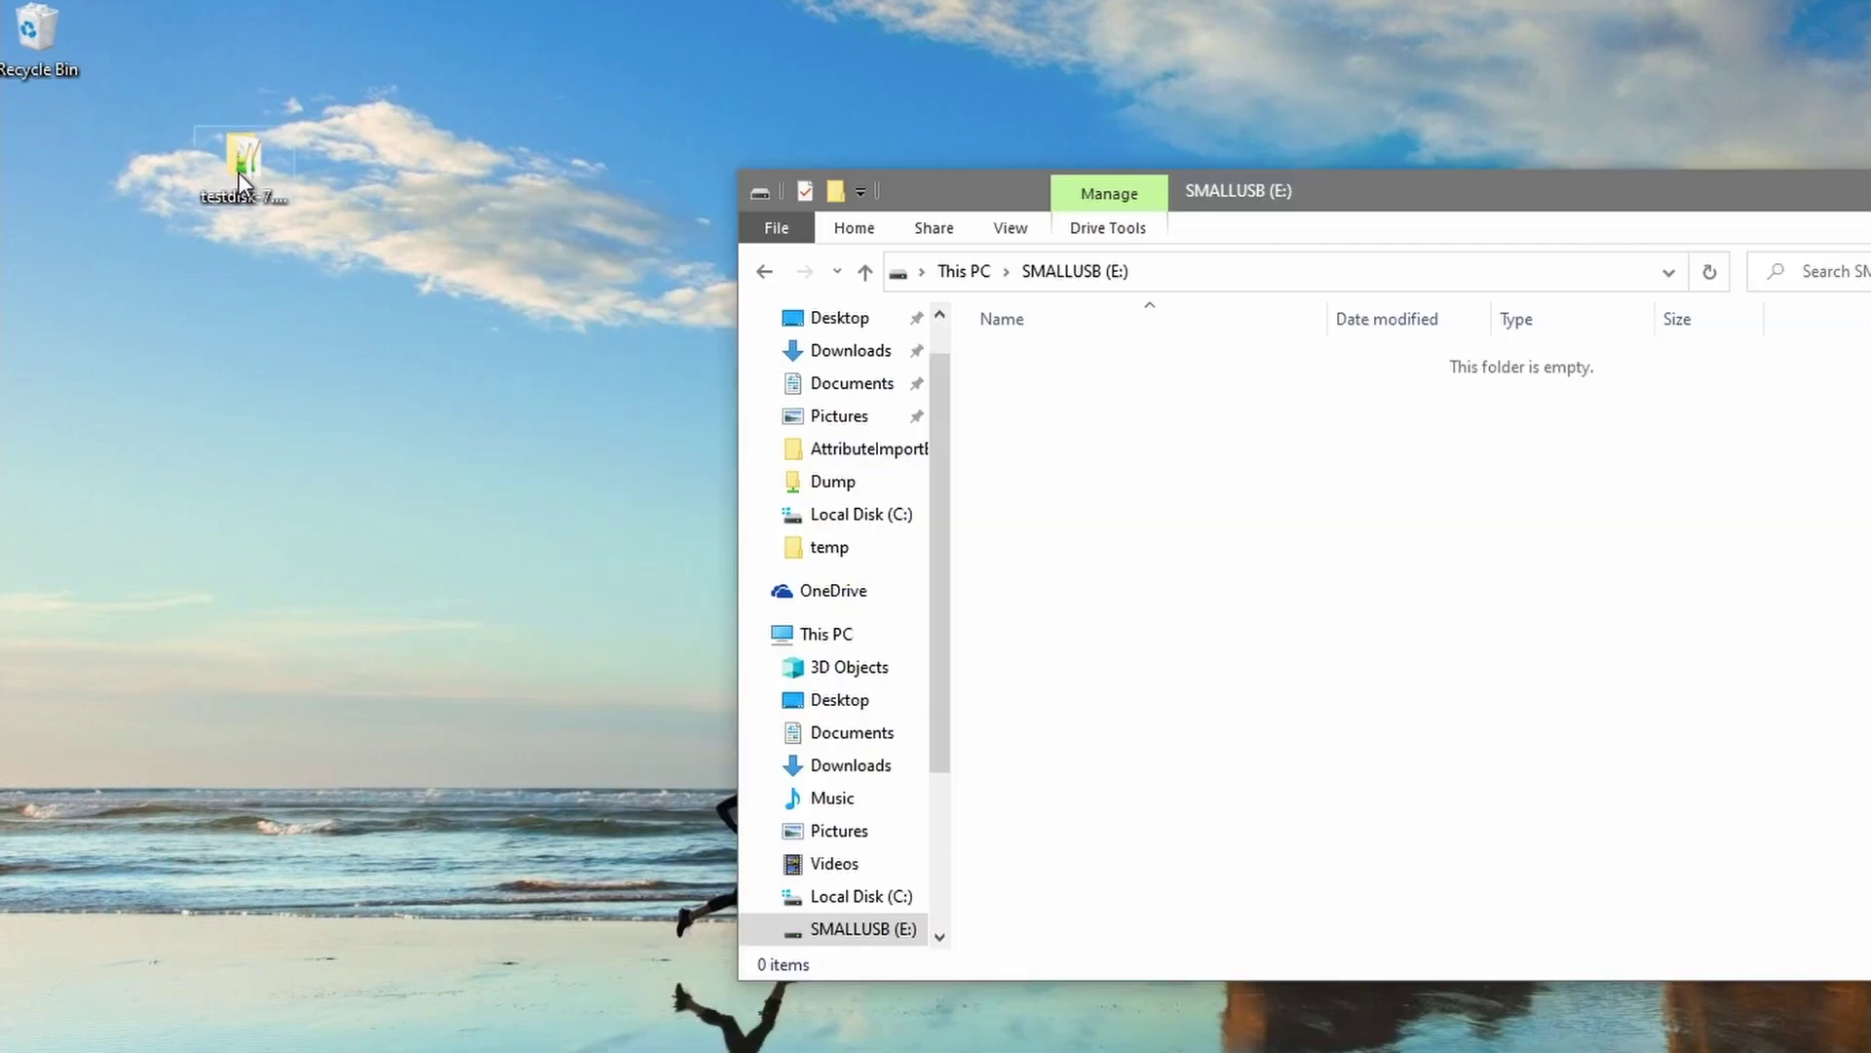
Step: Open the testdisk-7.2-WIP folder and run qphotorec_win.exe with administrator rights
double_click(238, 171)
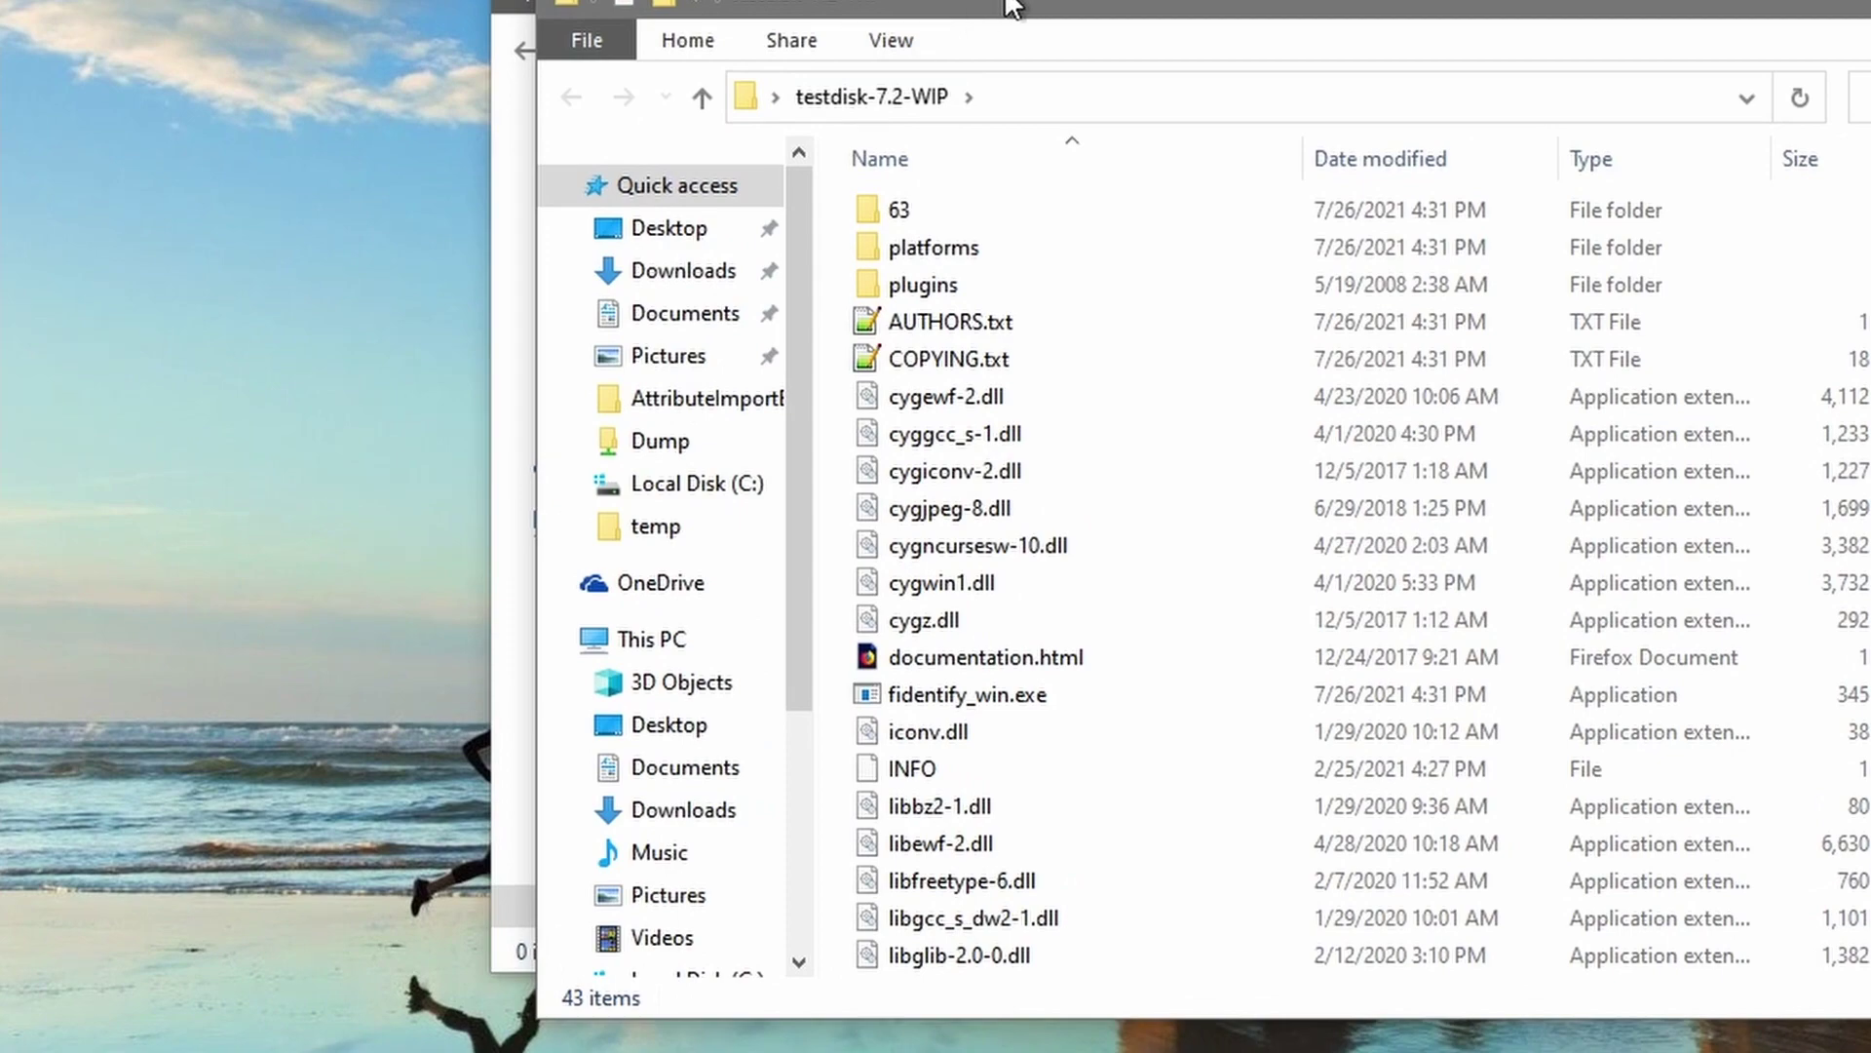
scroll(1215, 659, "down", 7)
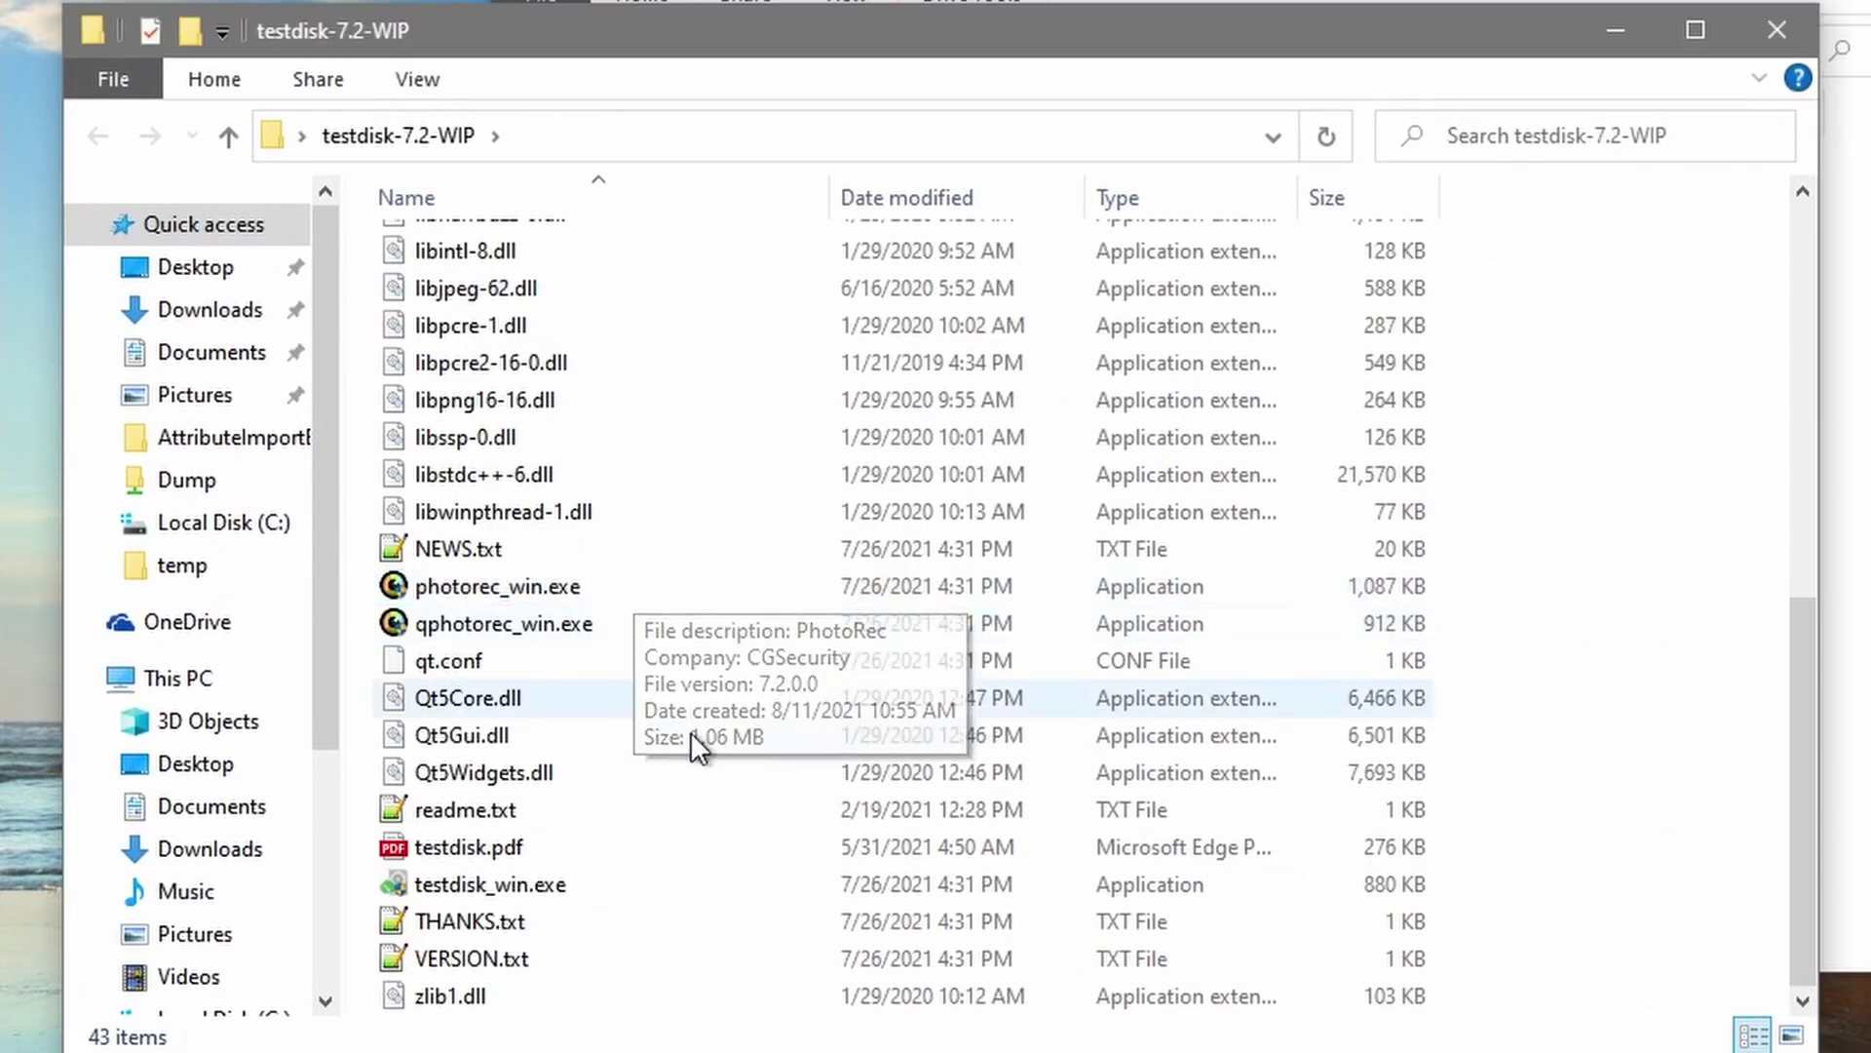
scroll(688, 733, "up", 8)
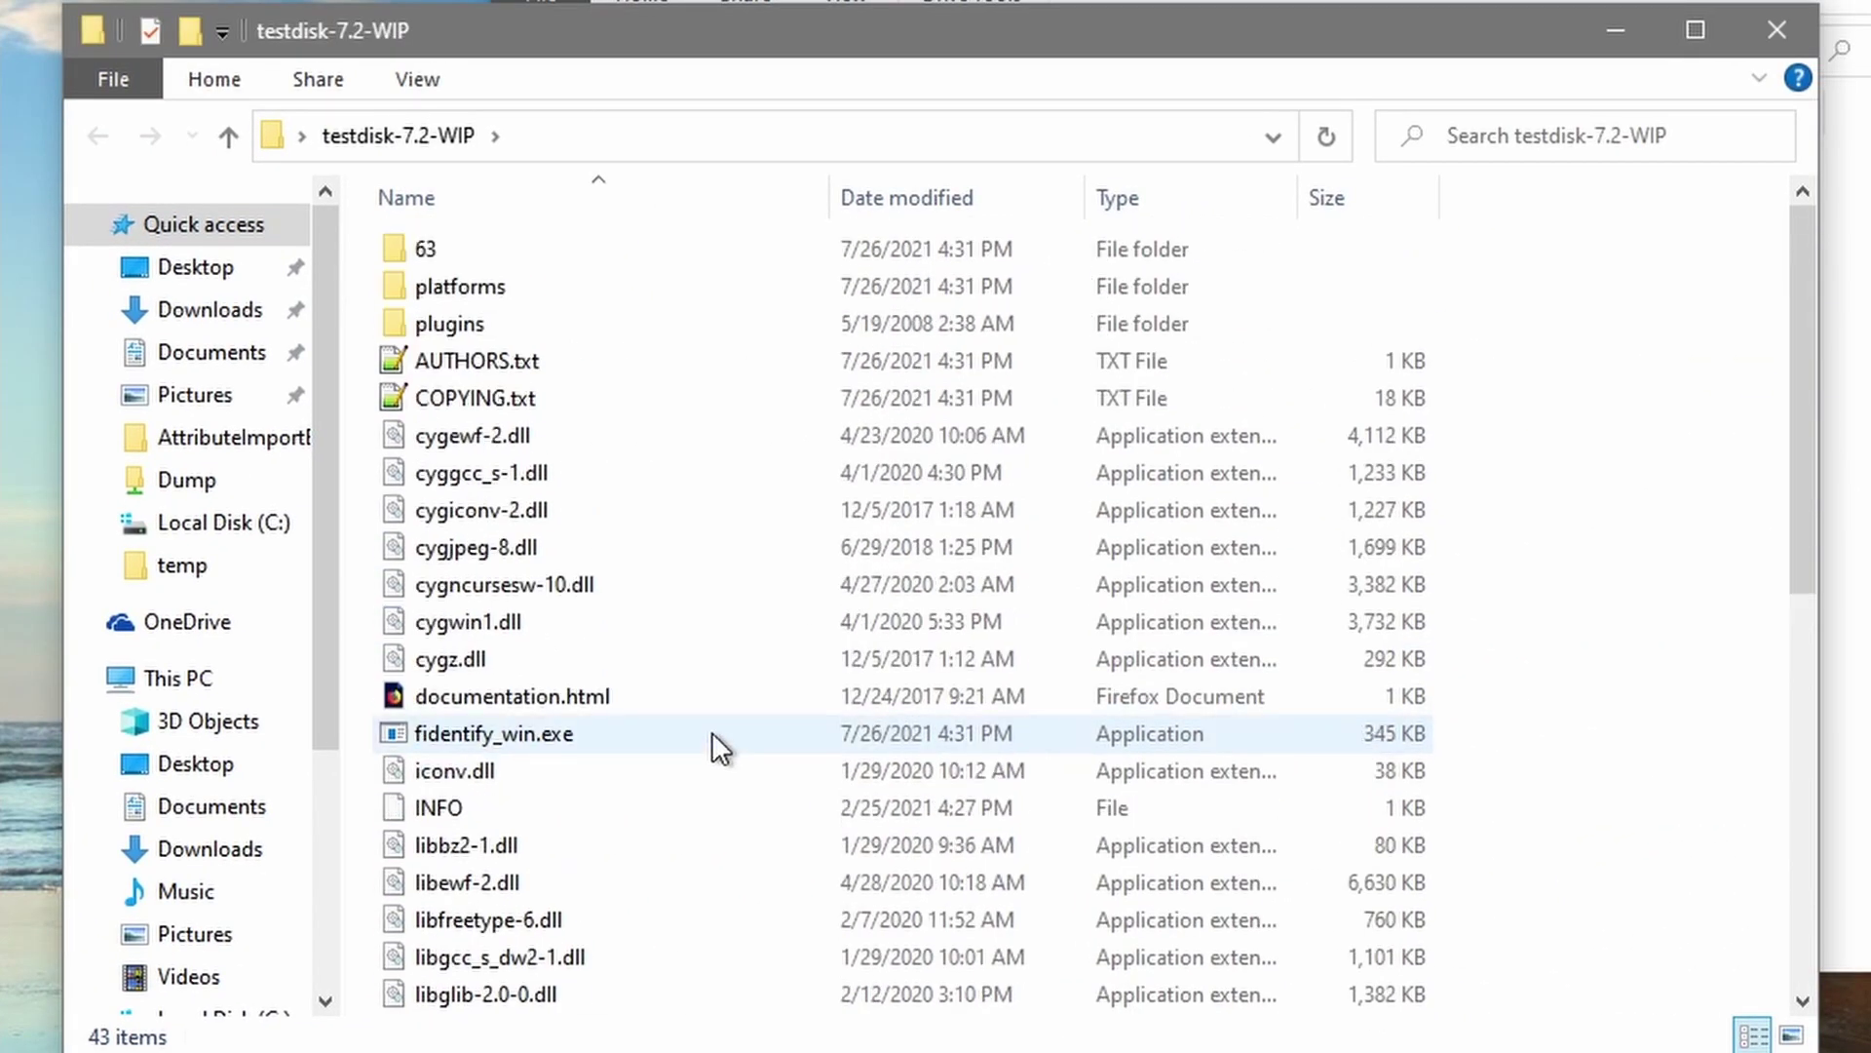
scroll(716, 741, "down", 6)
left_click(719, 779)
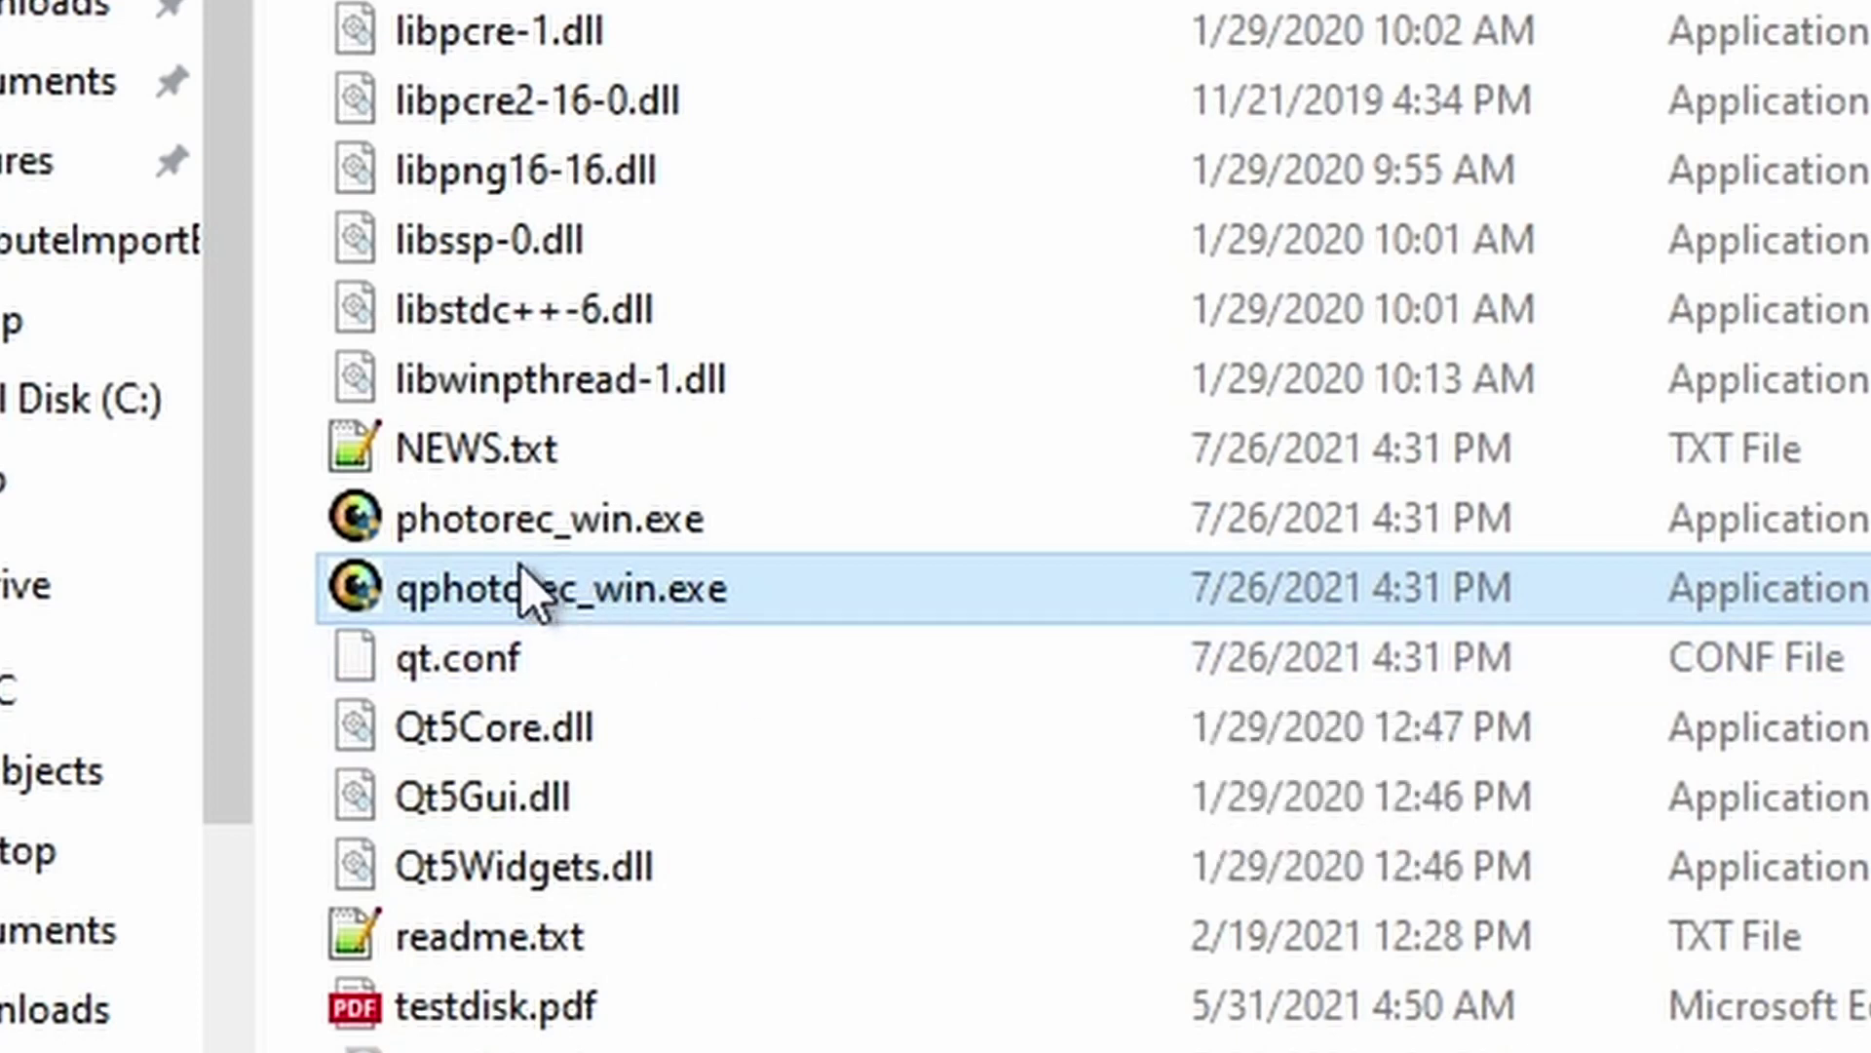
left_click(577, 536)
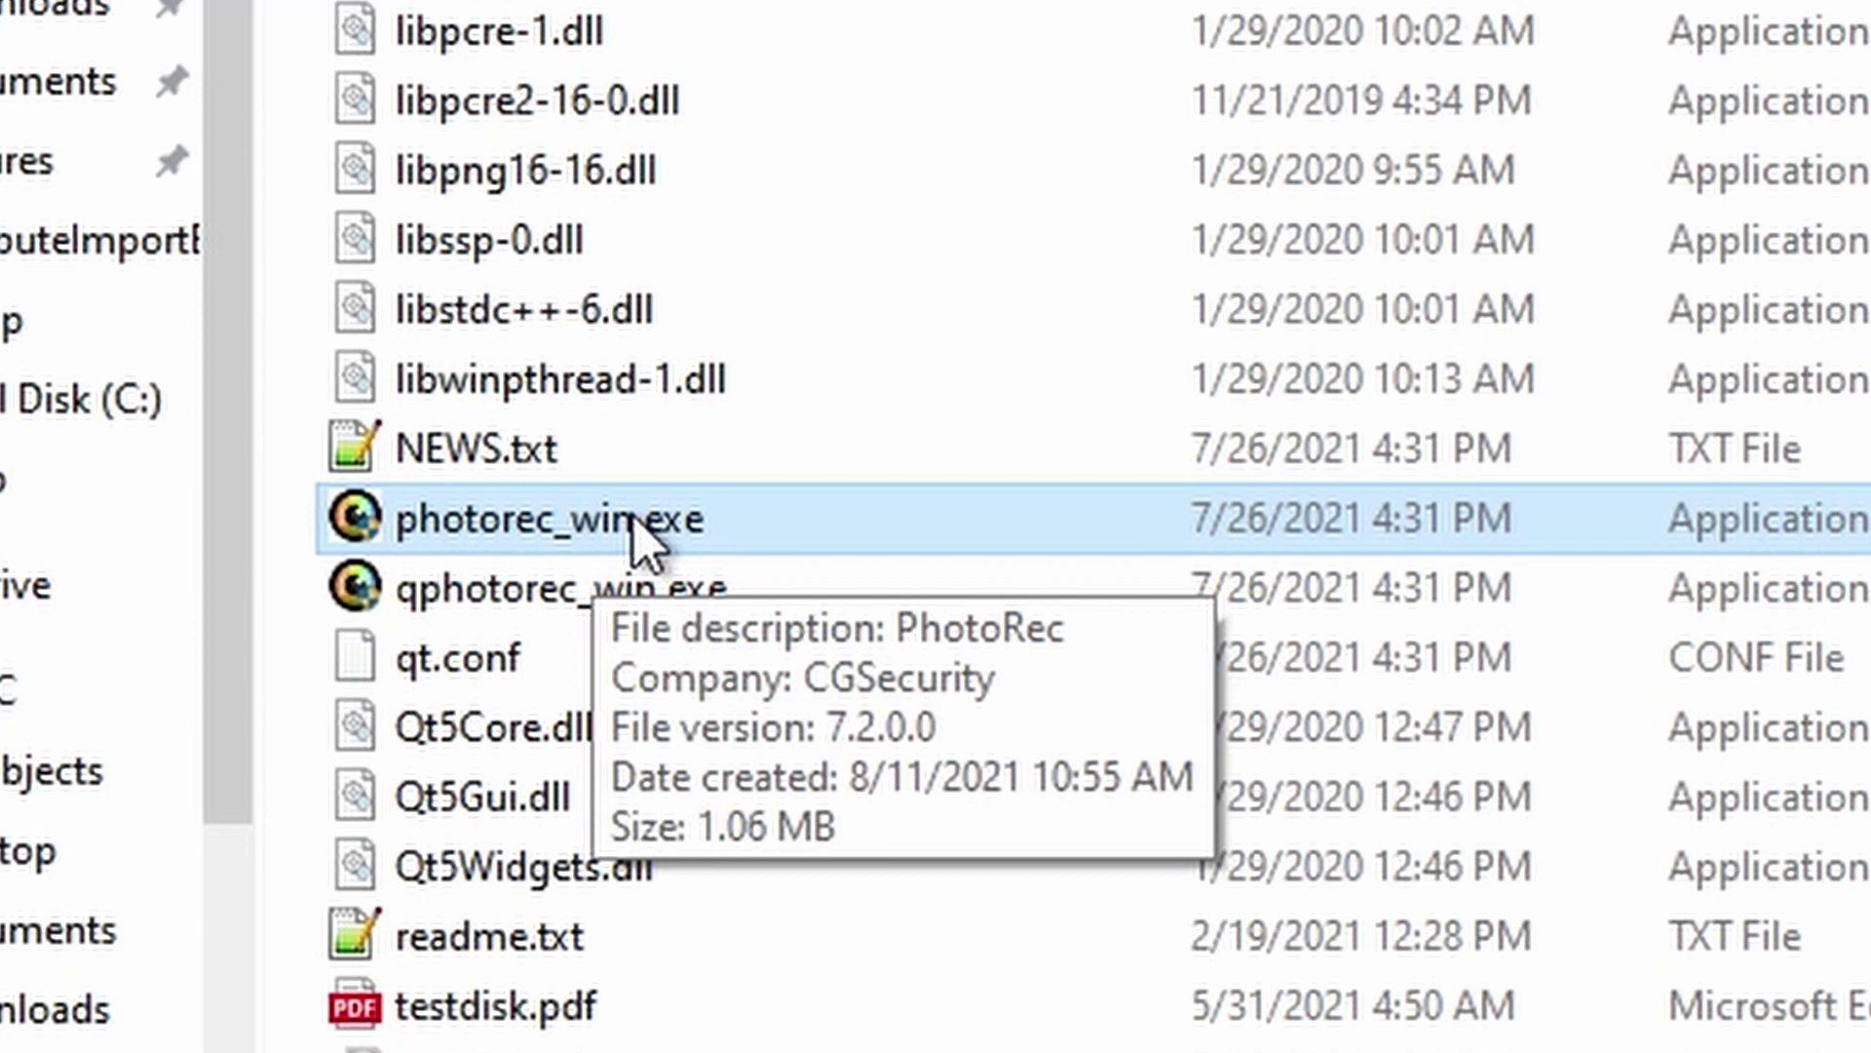
left_click(419, 606)
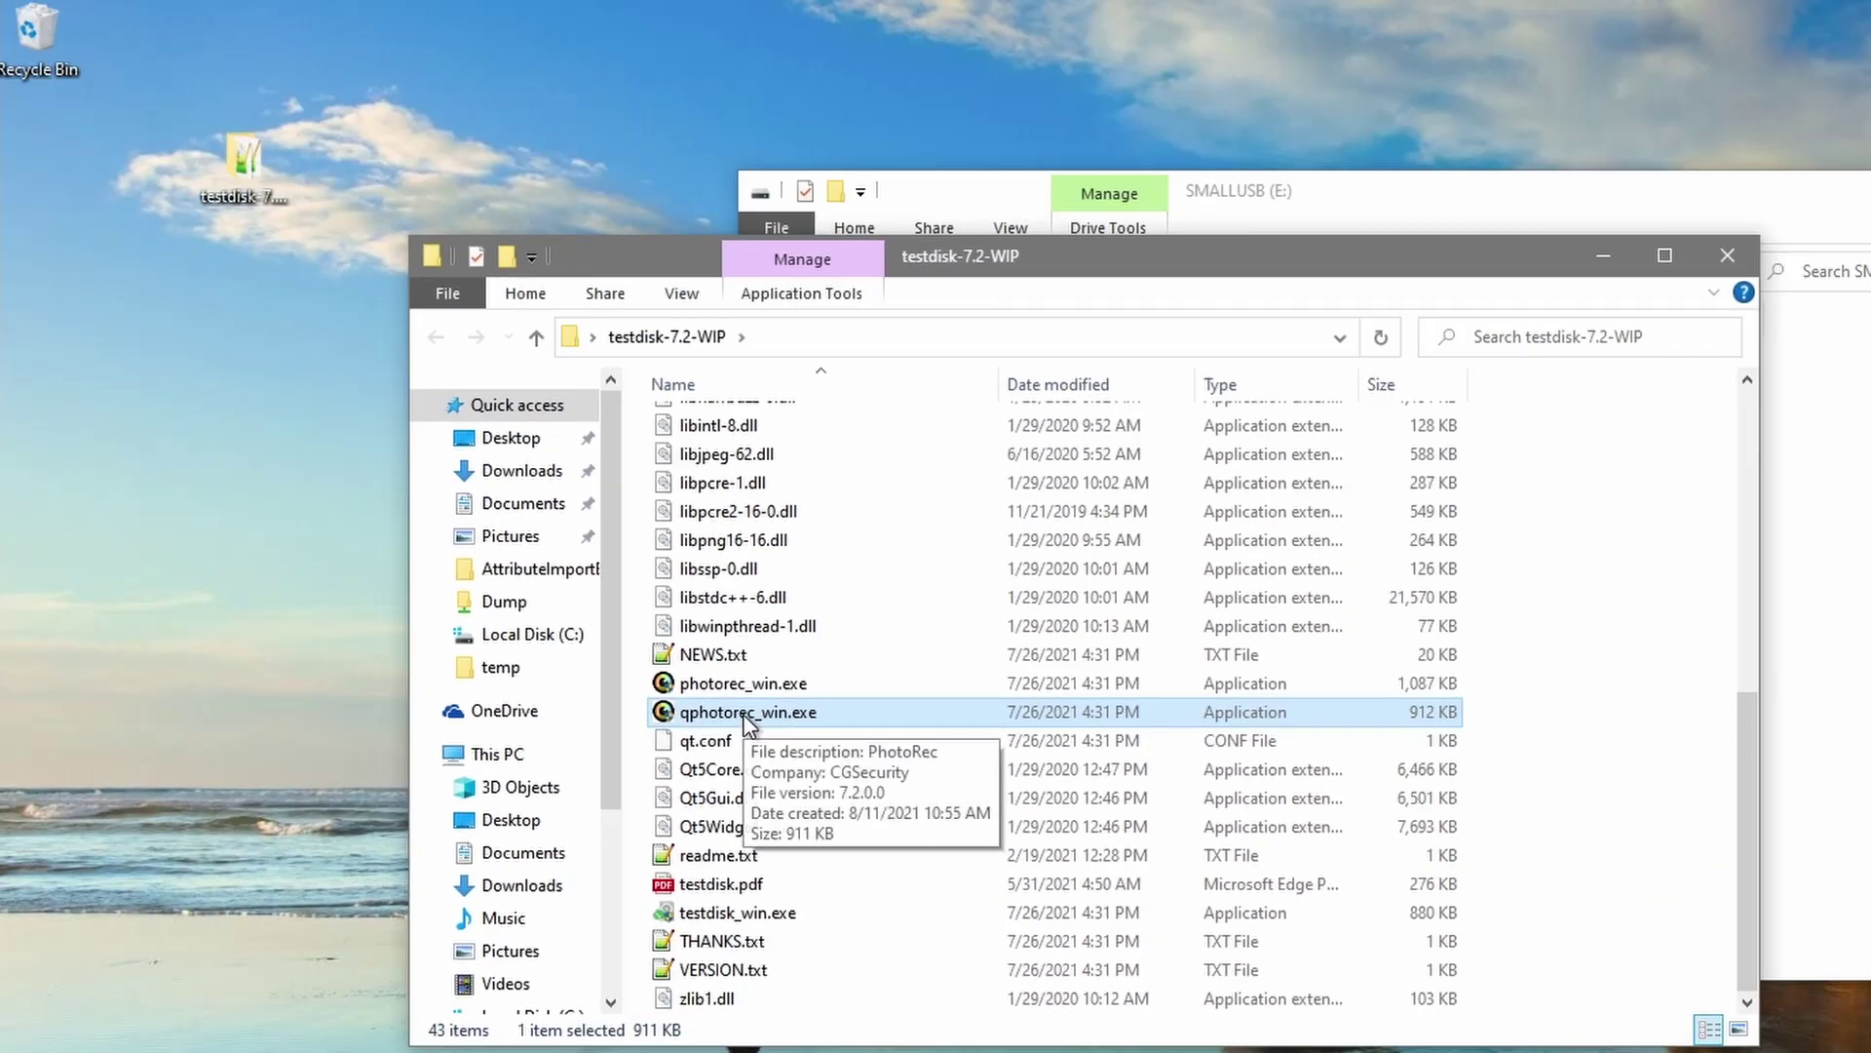
double_click(747, 717)
left_click(1169, 799)
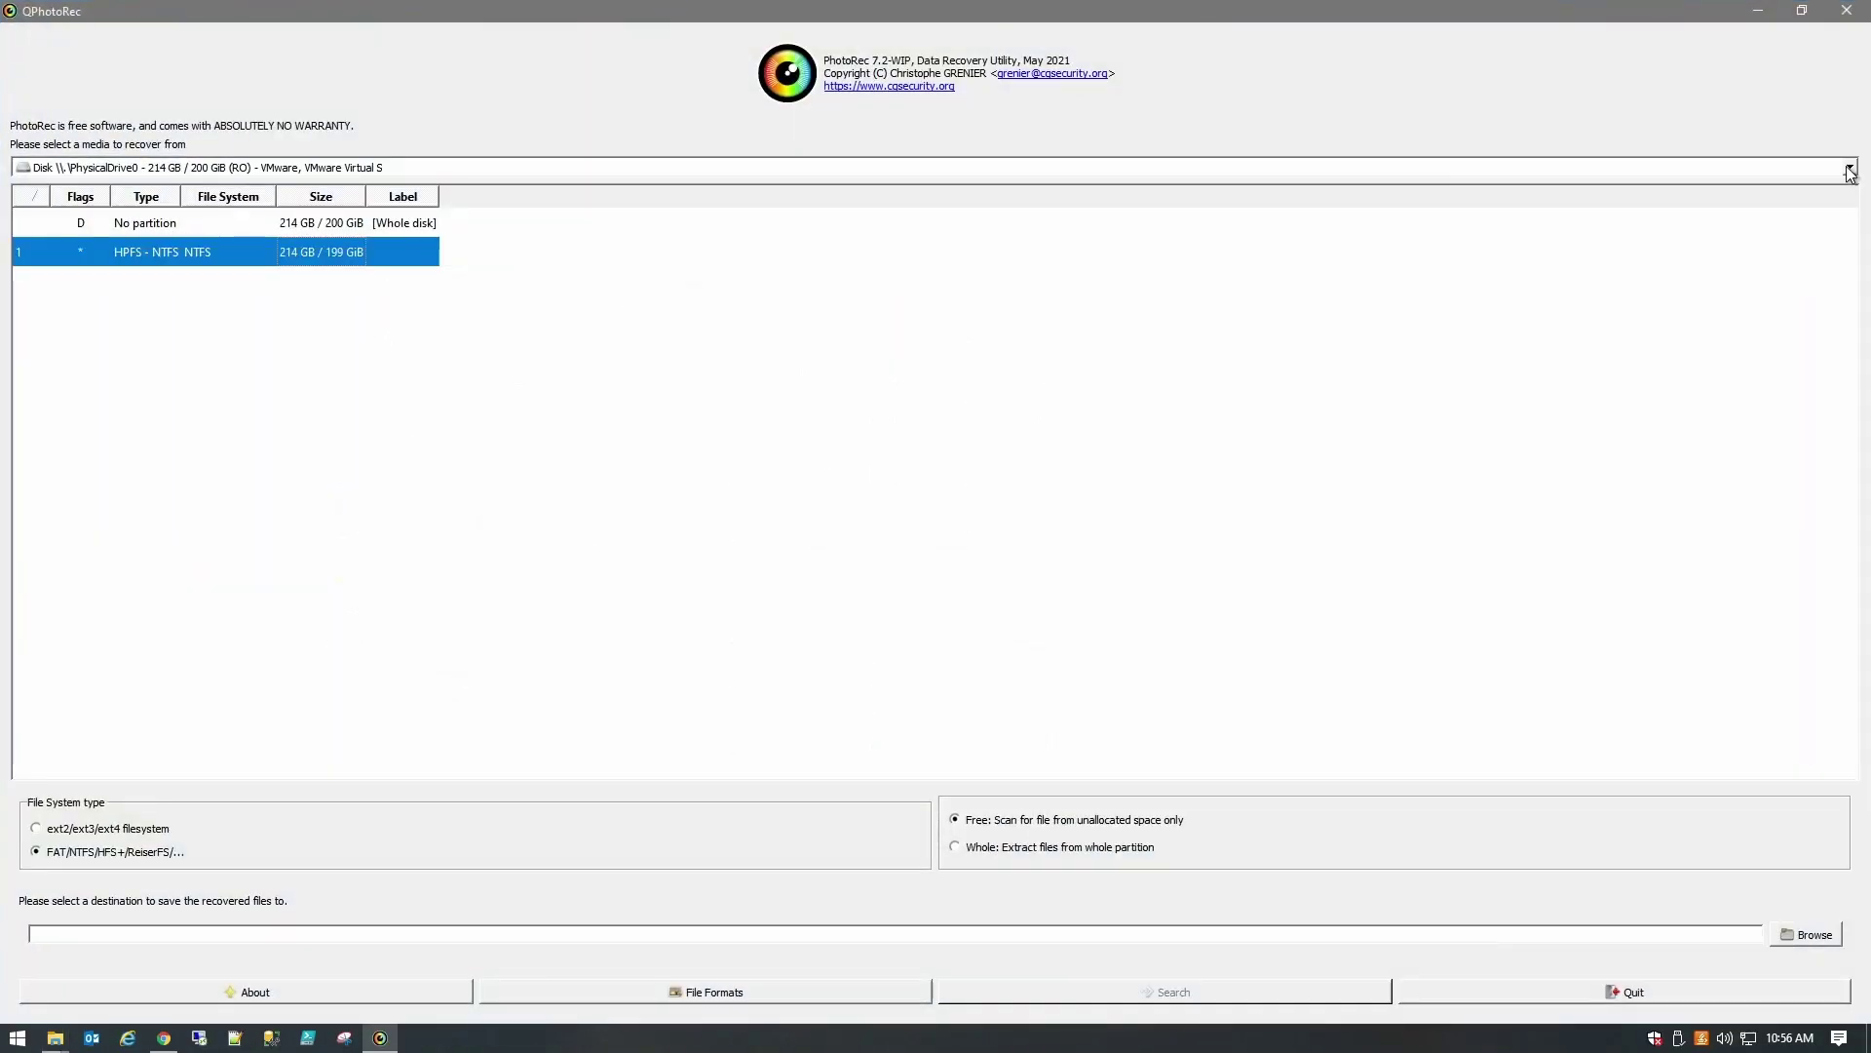
Step: Select the 130 MB Generic USB Flash Drive and its FAT16 partition as the source, then browse for a destination
left_click(1850, 172)
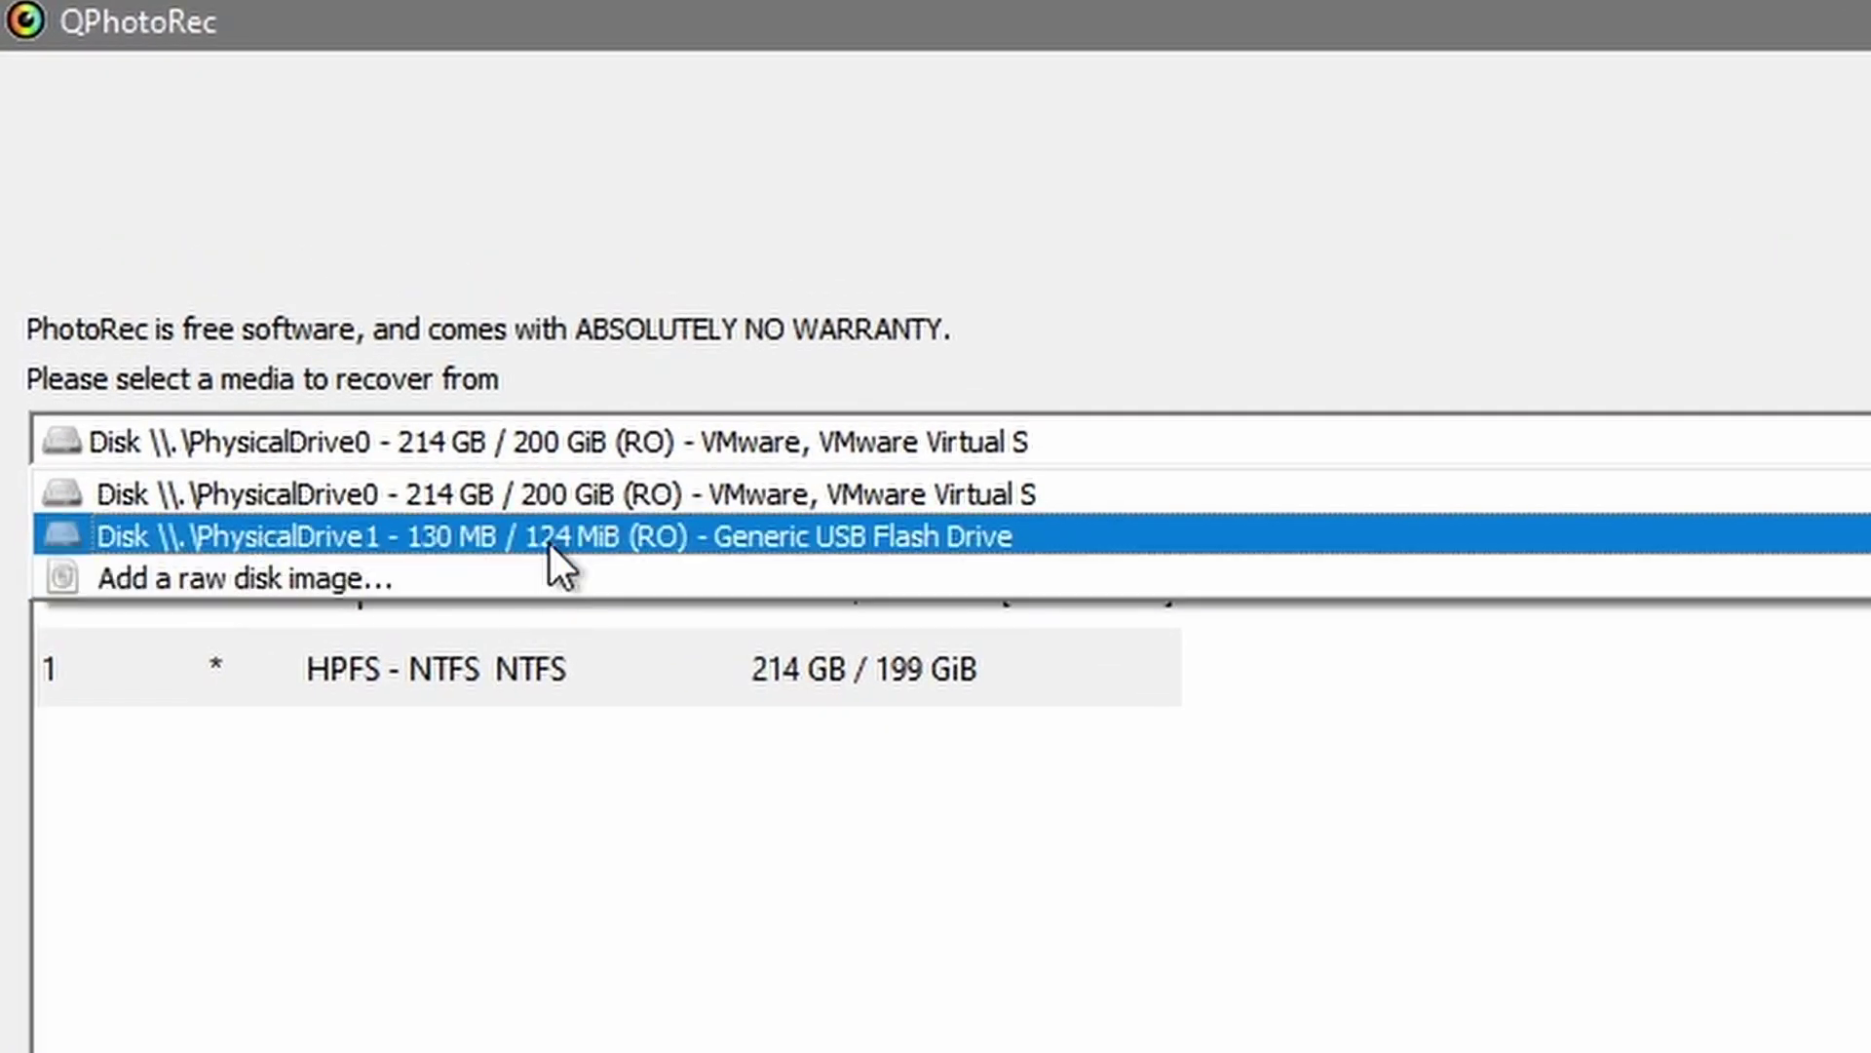
left_click(550, 539)
left_click(424, 673)
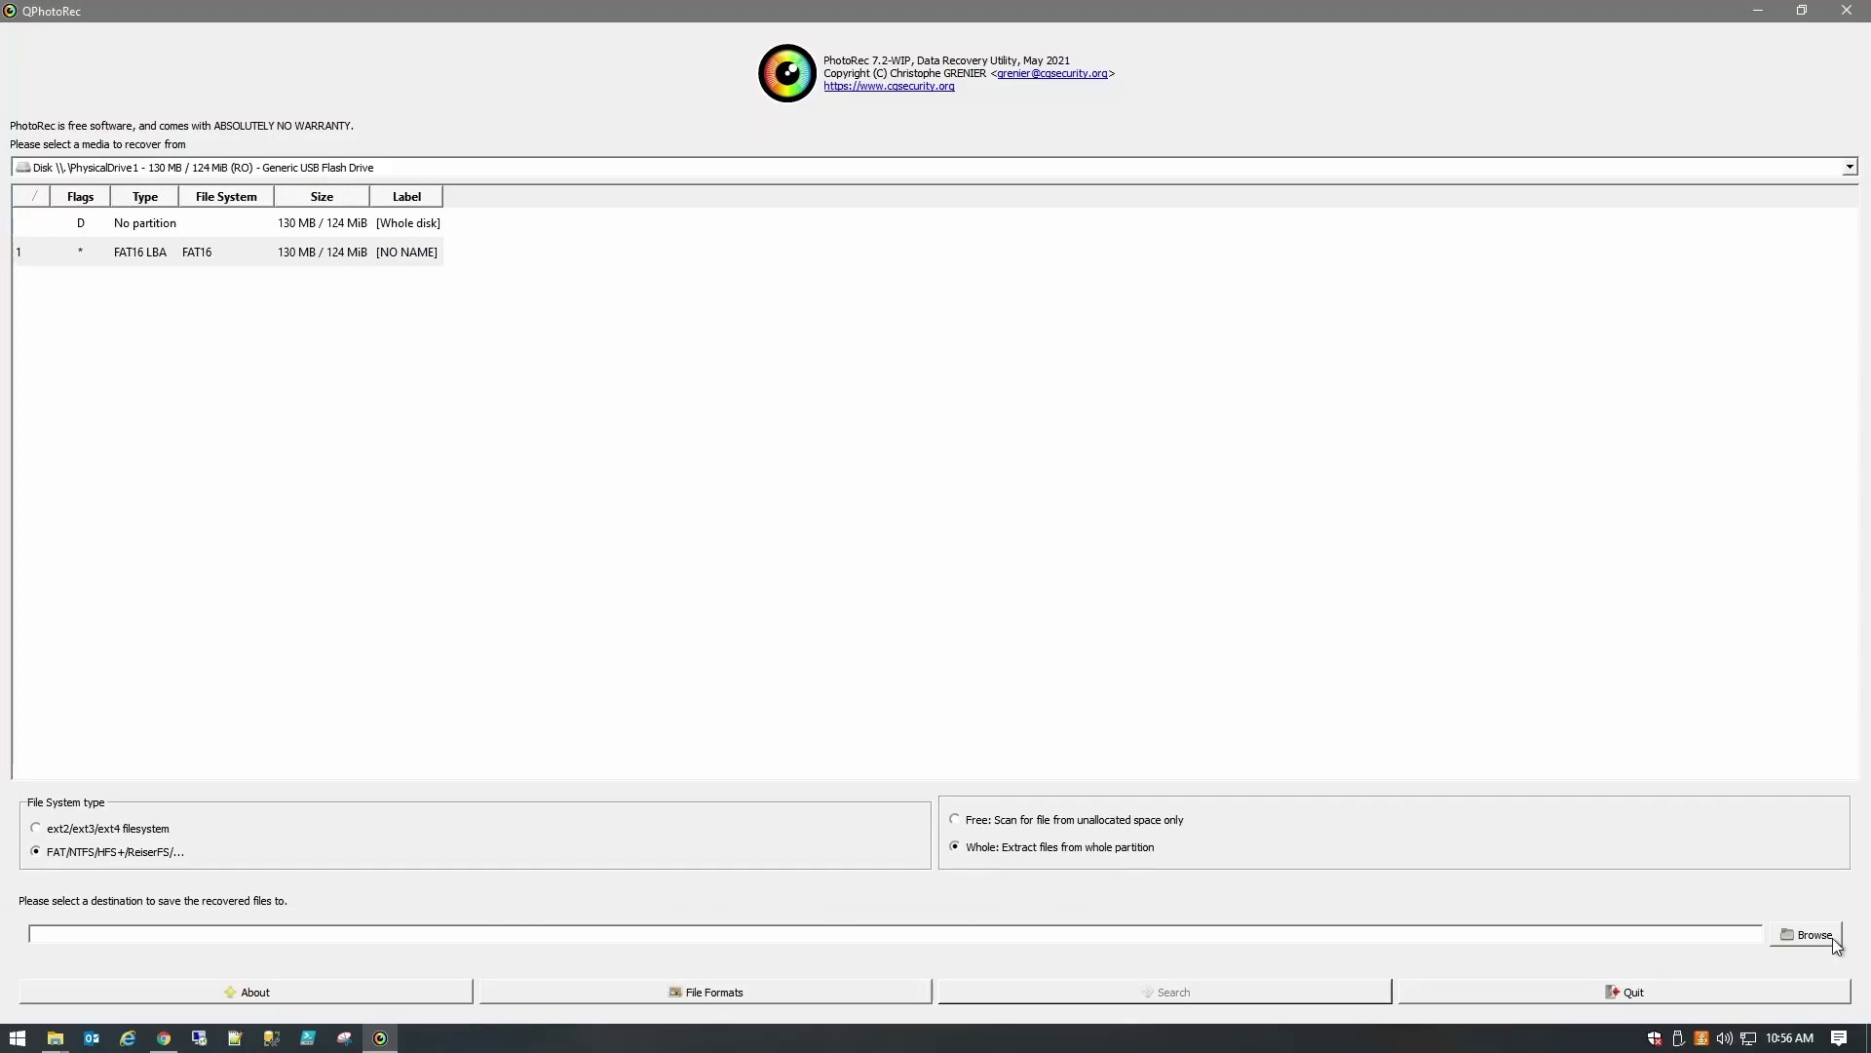
left_click(1833, 937)
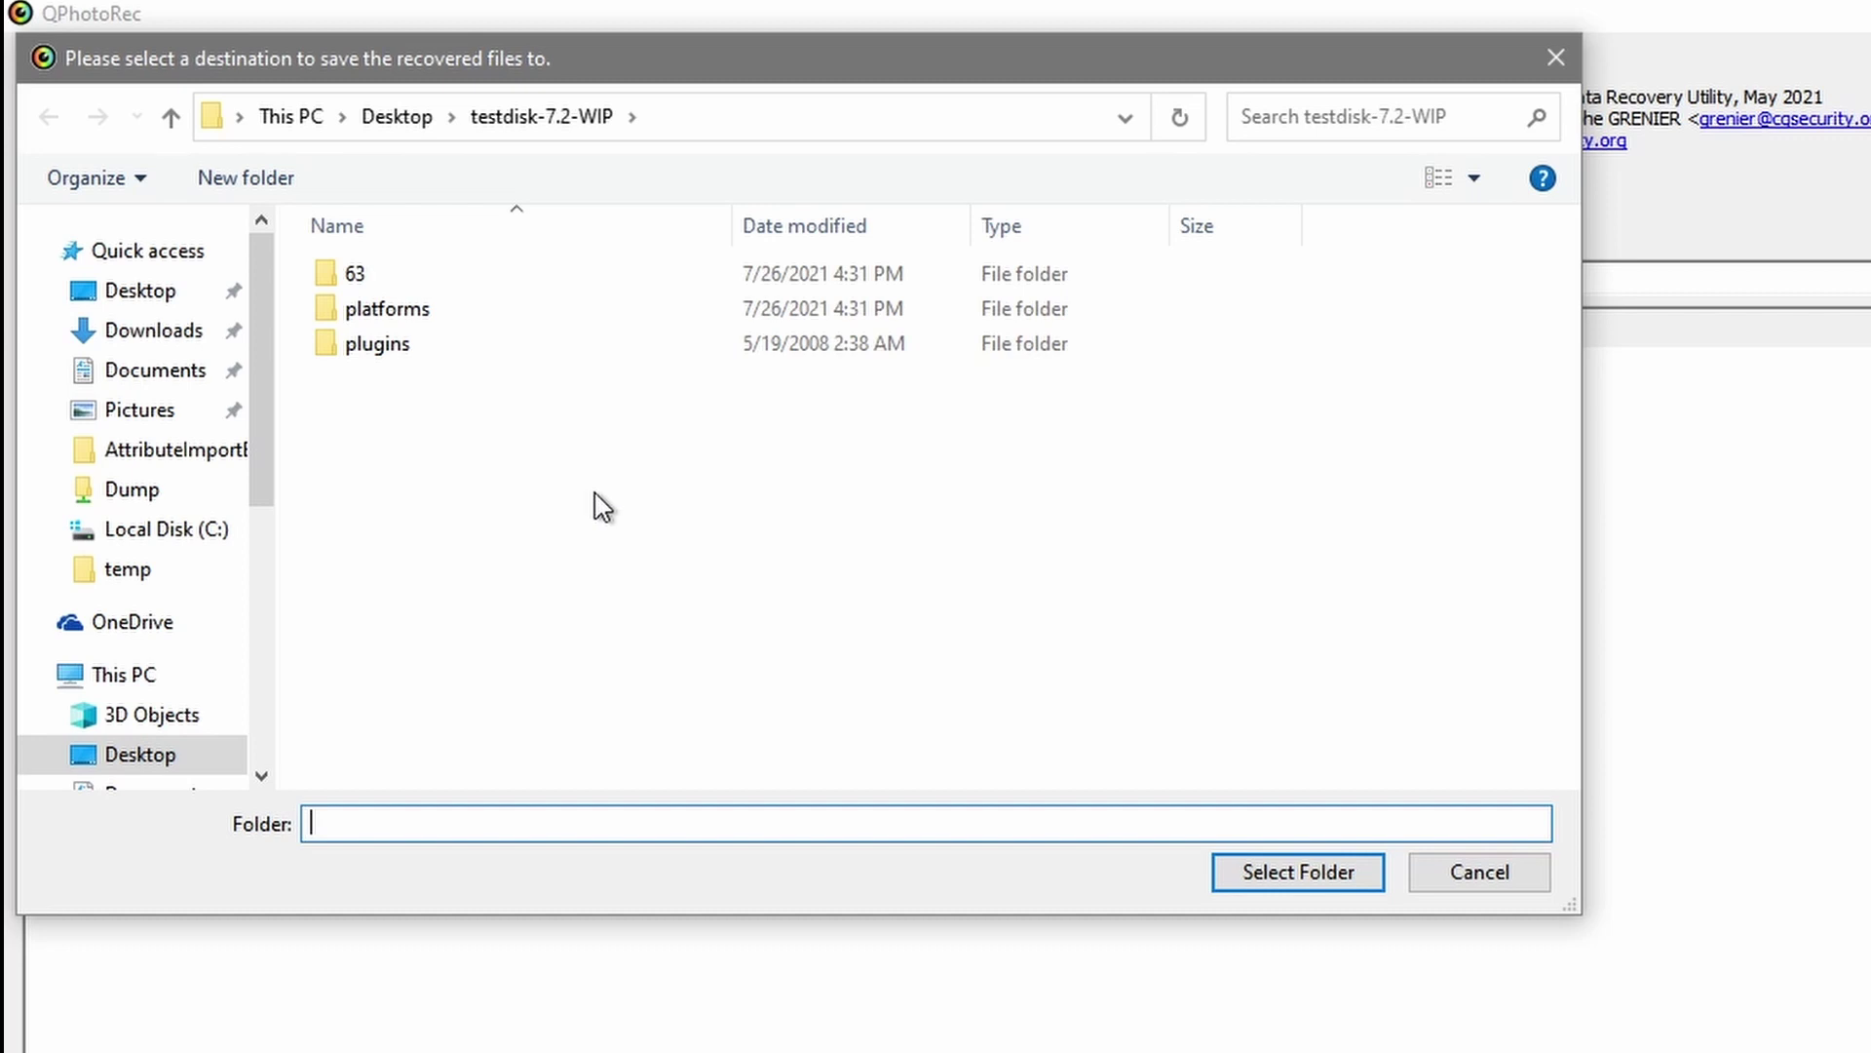
Step: Create a new Recovery folder on the Desktop and select it as QPhotoRec's destination
key("alt+Up")
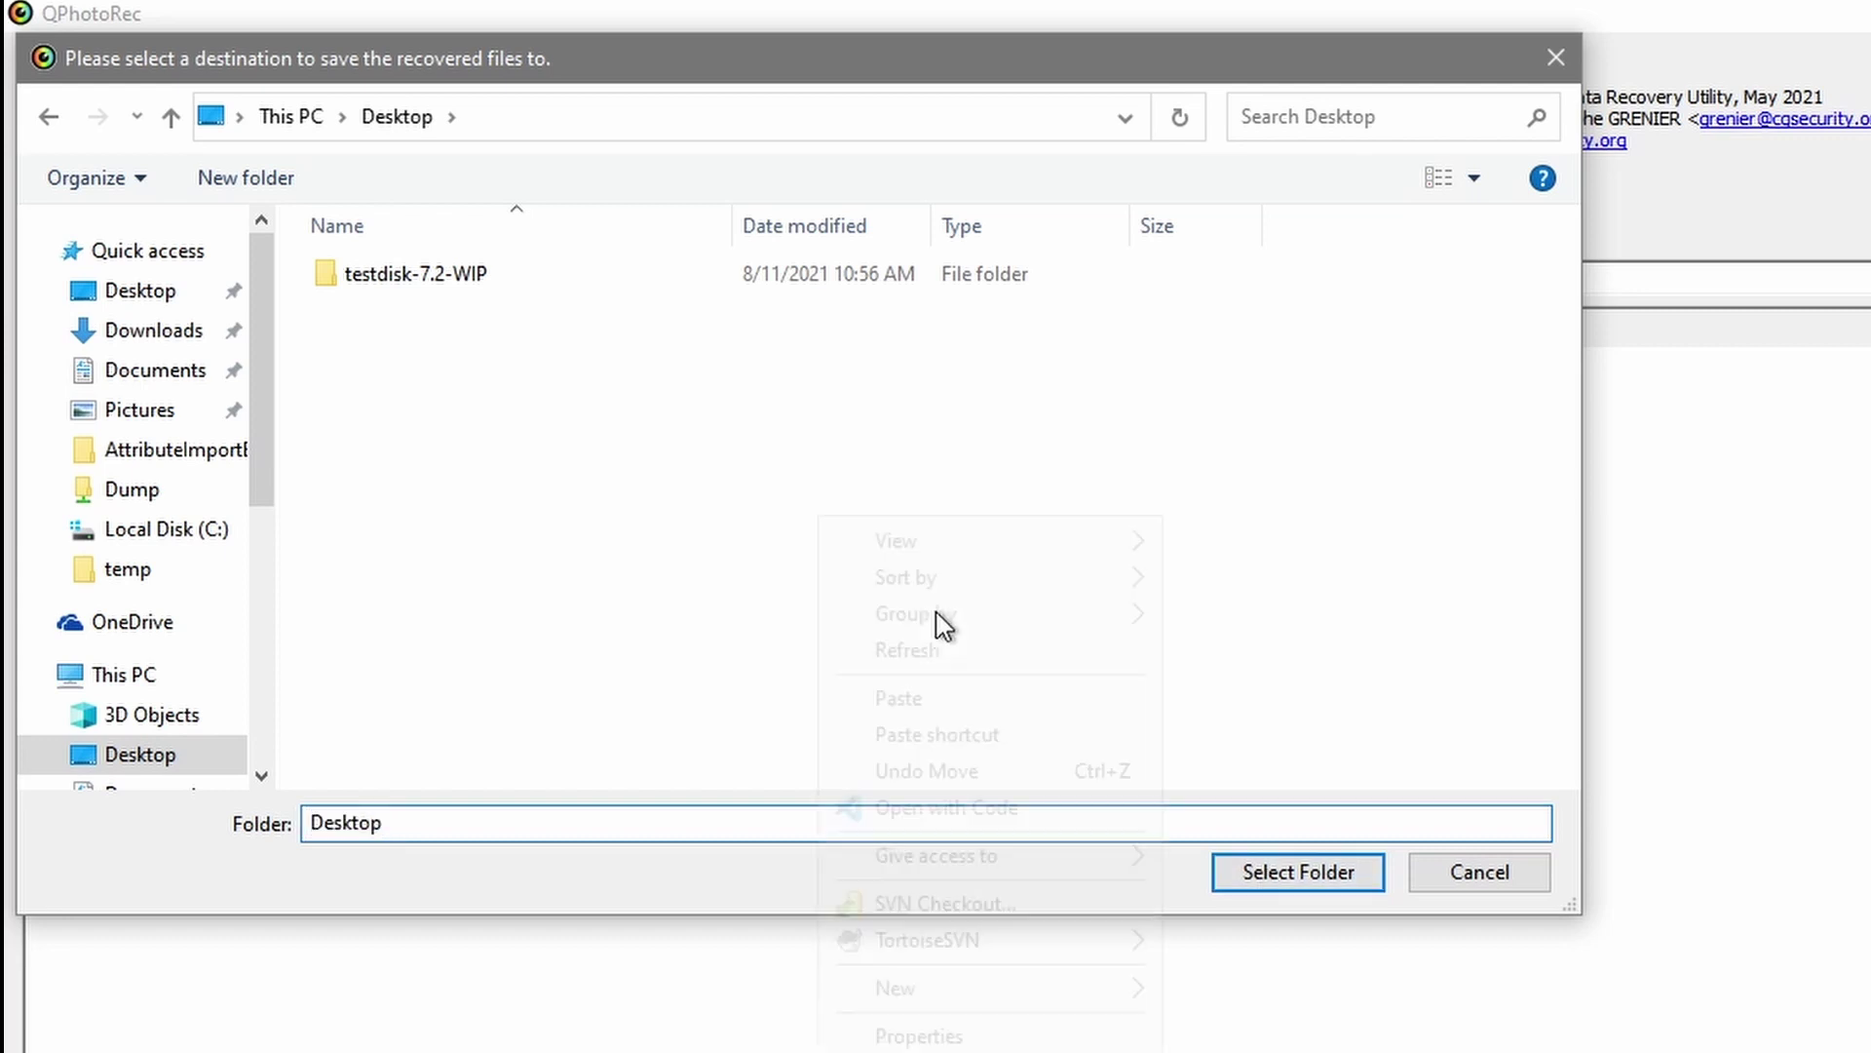
right_click(821, 605)
mouse_move(1009, 1004)
left_click(1230, 996)
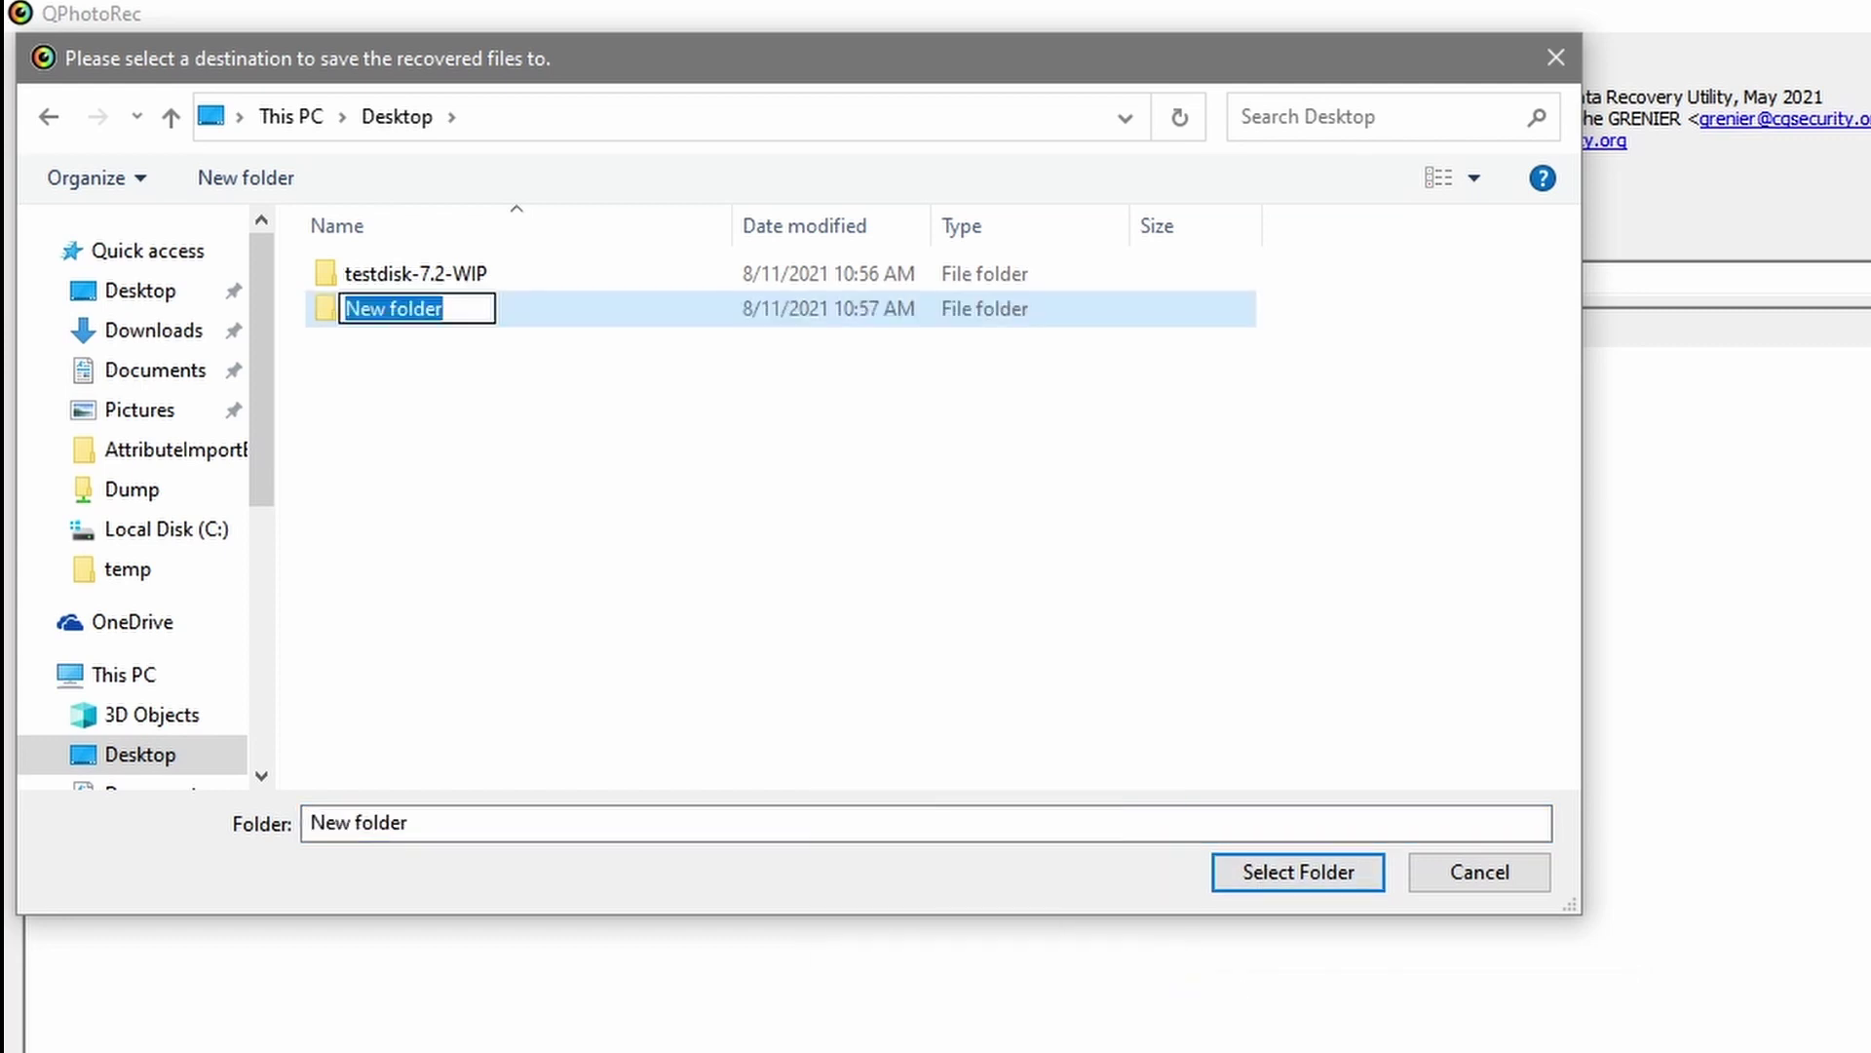
type("Recovery")
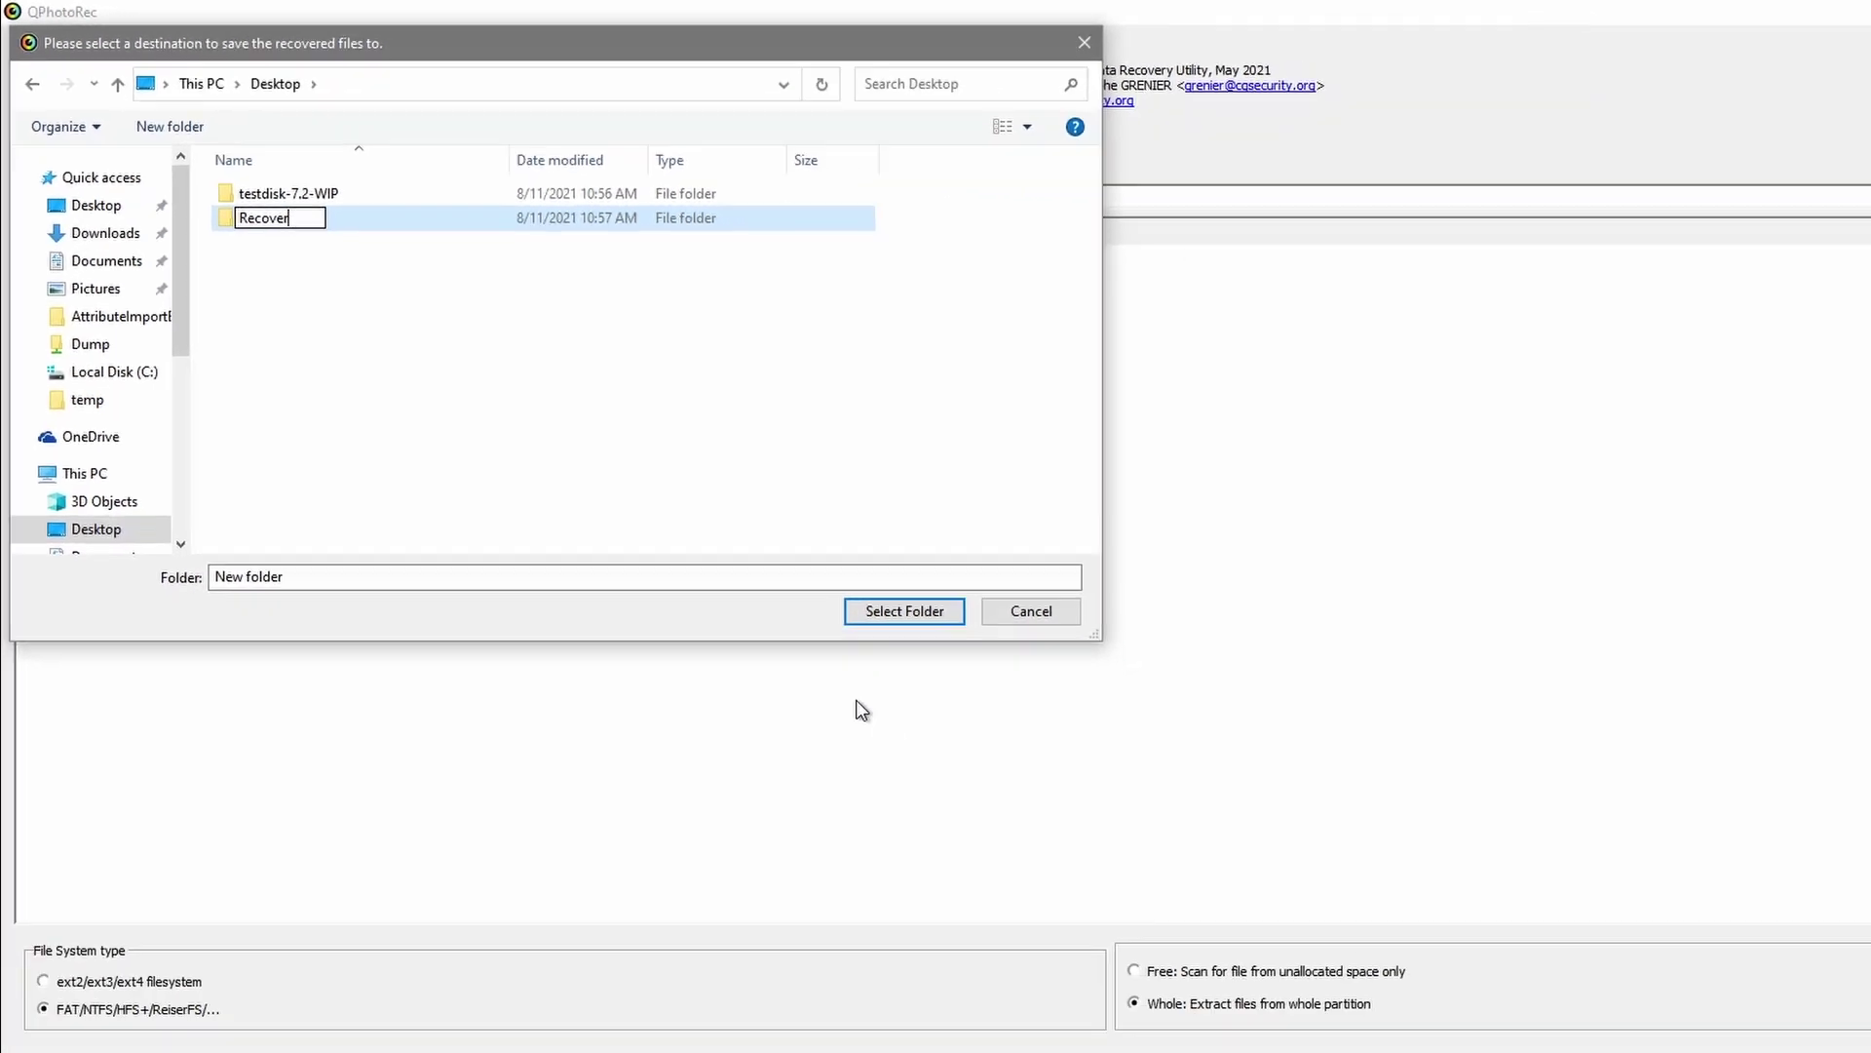
key("Return")
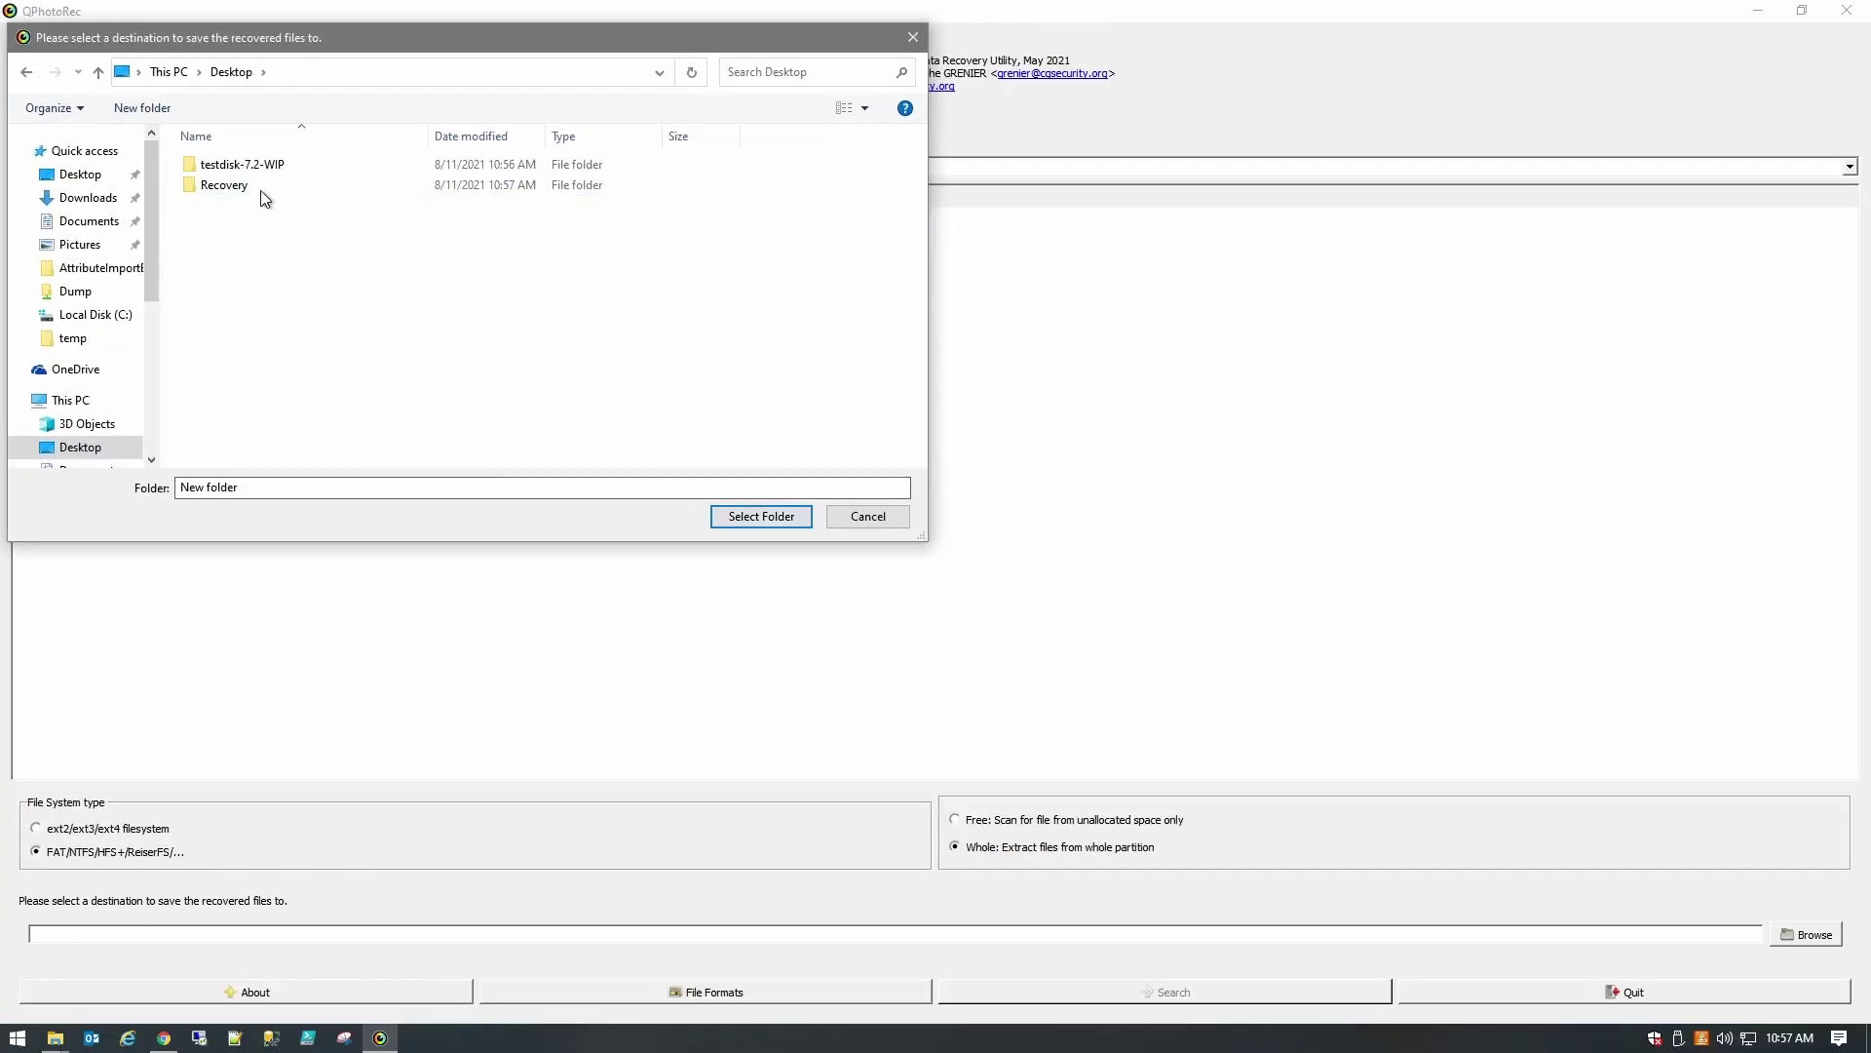
double_click(238, 182)
left_click(745, 517)
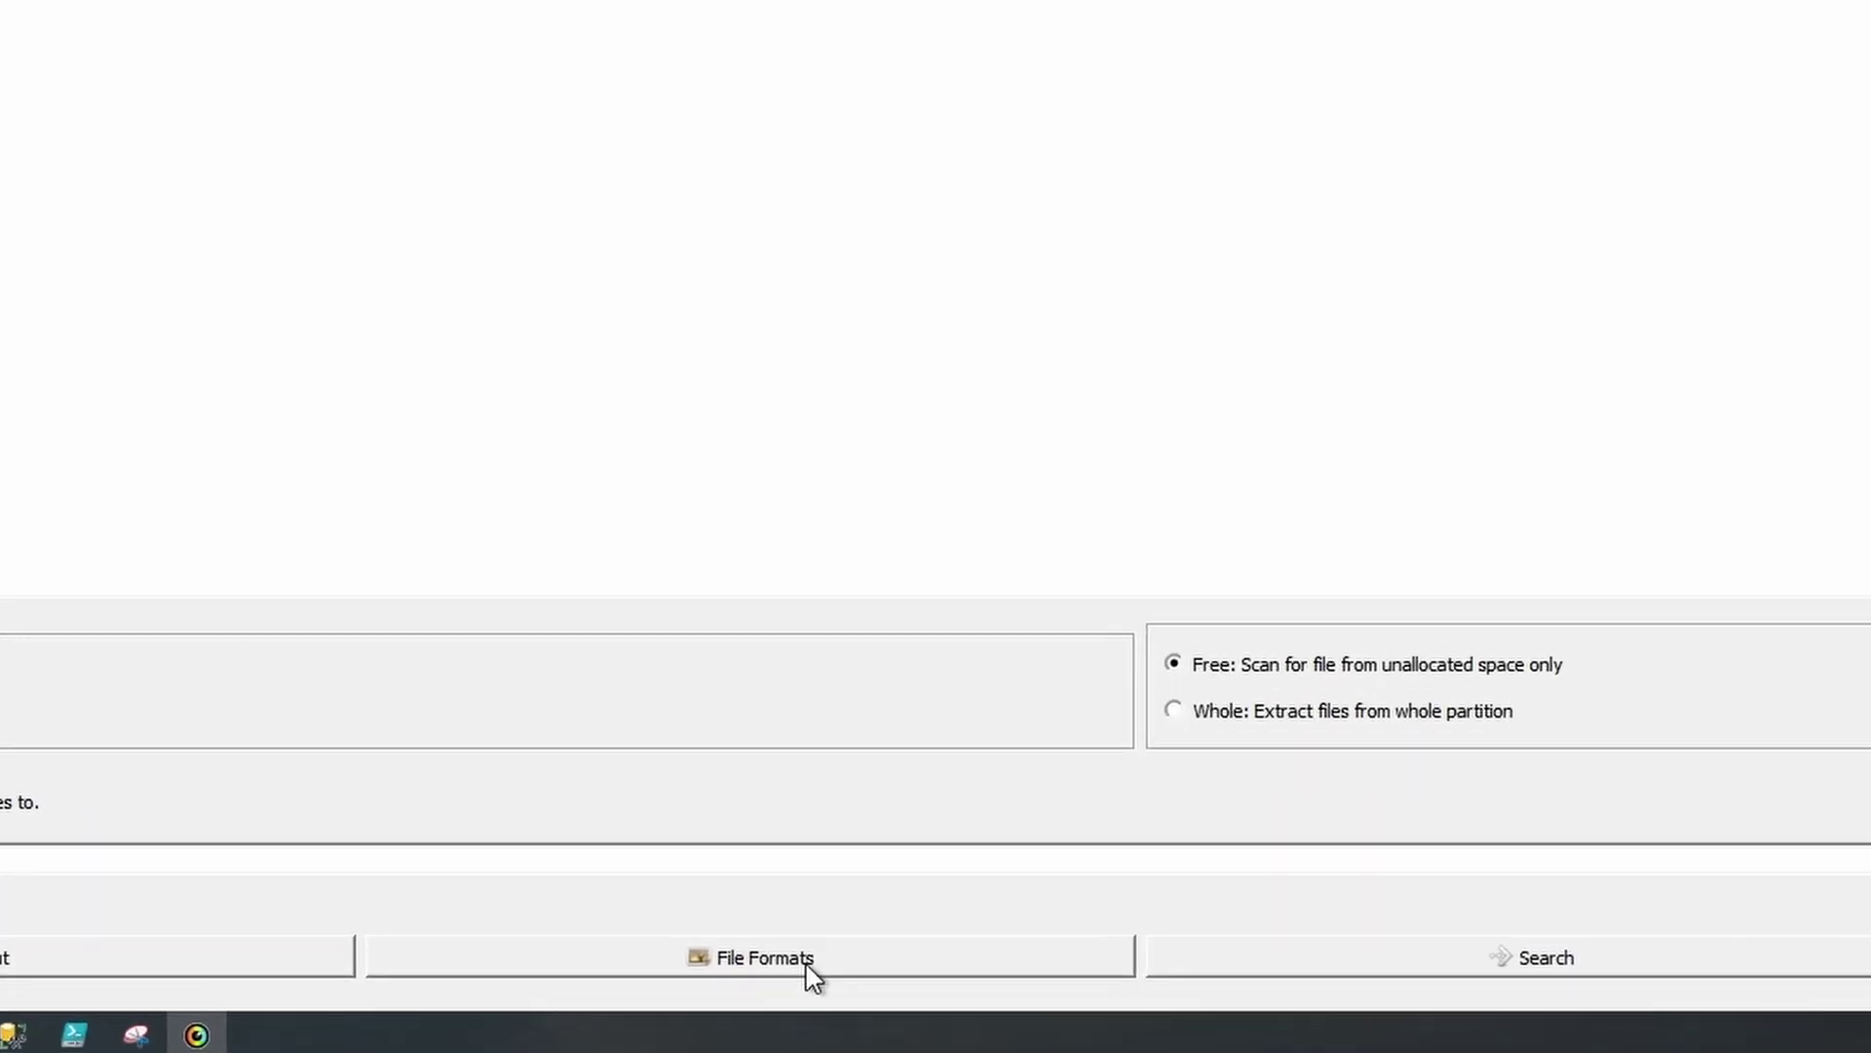
Step: Review and accept the file formats list, then run the search, recovering 3 jpg and 1 txt
left_click(812, 975)
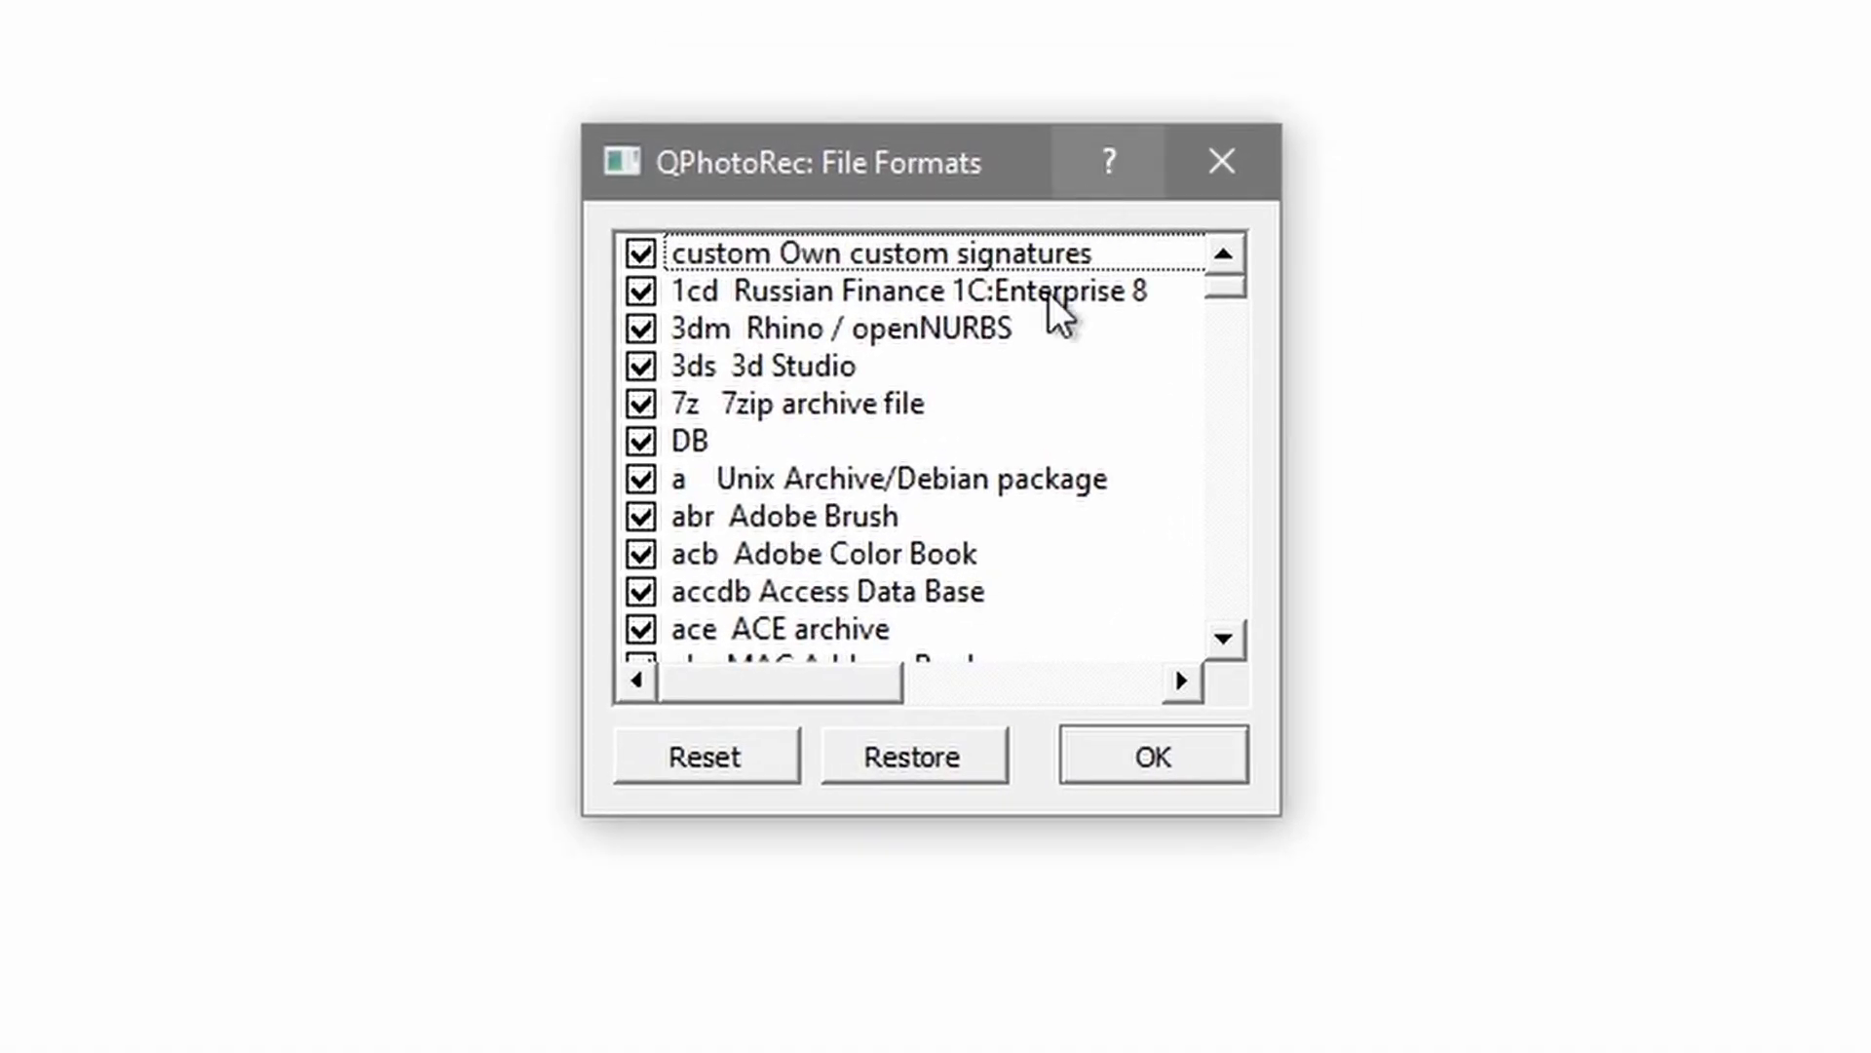
scroll(899, 518, "down", 5)
scroll(898, 519, "down", 20)
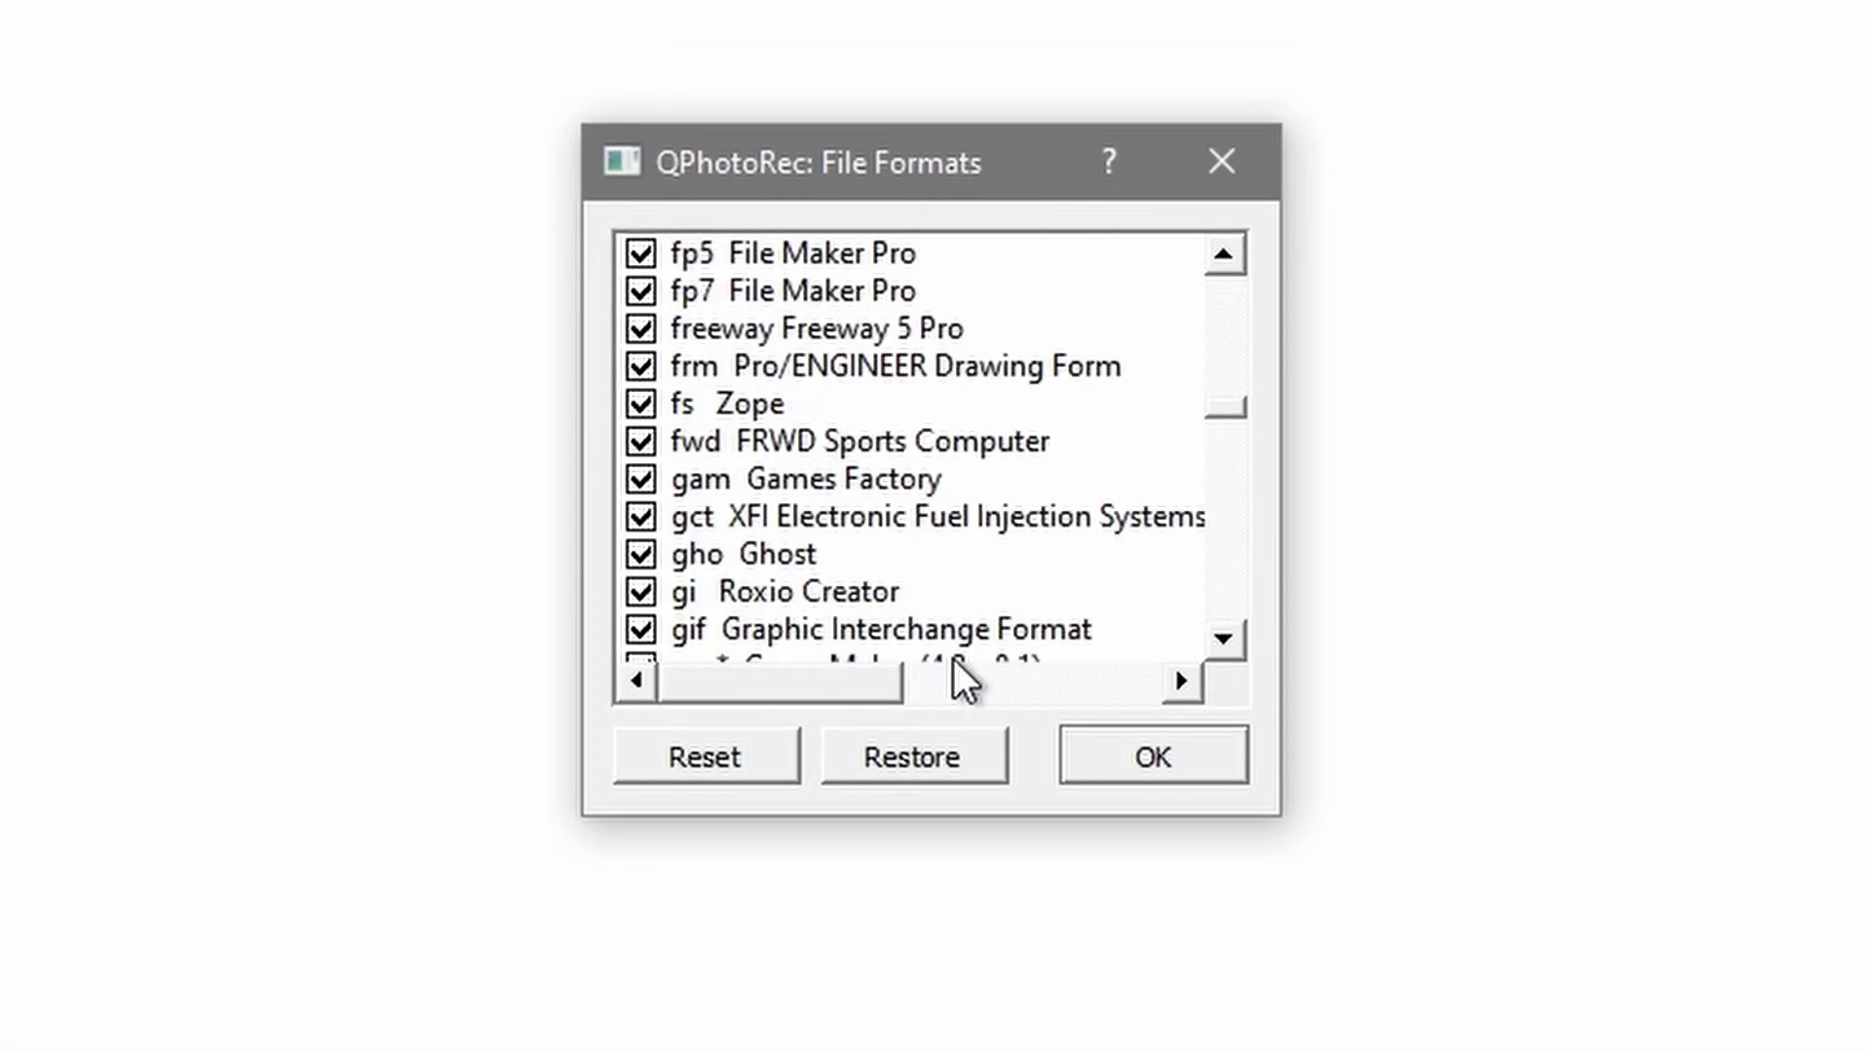
scroll(907, 566, "up", 20)
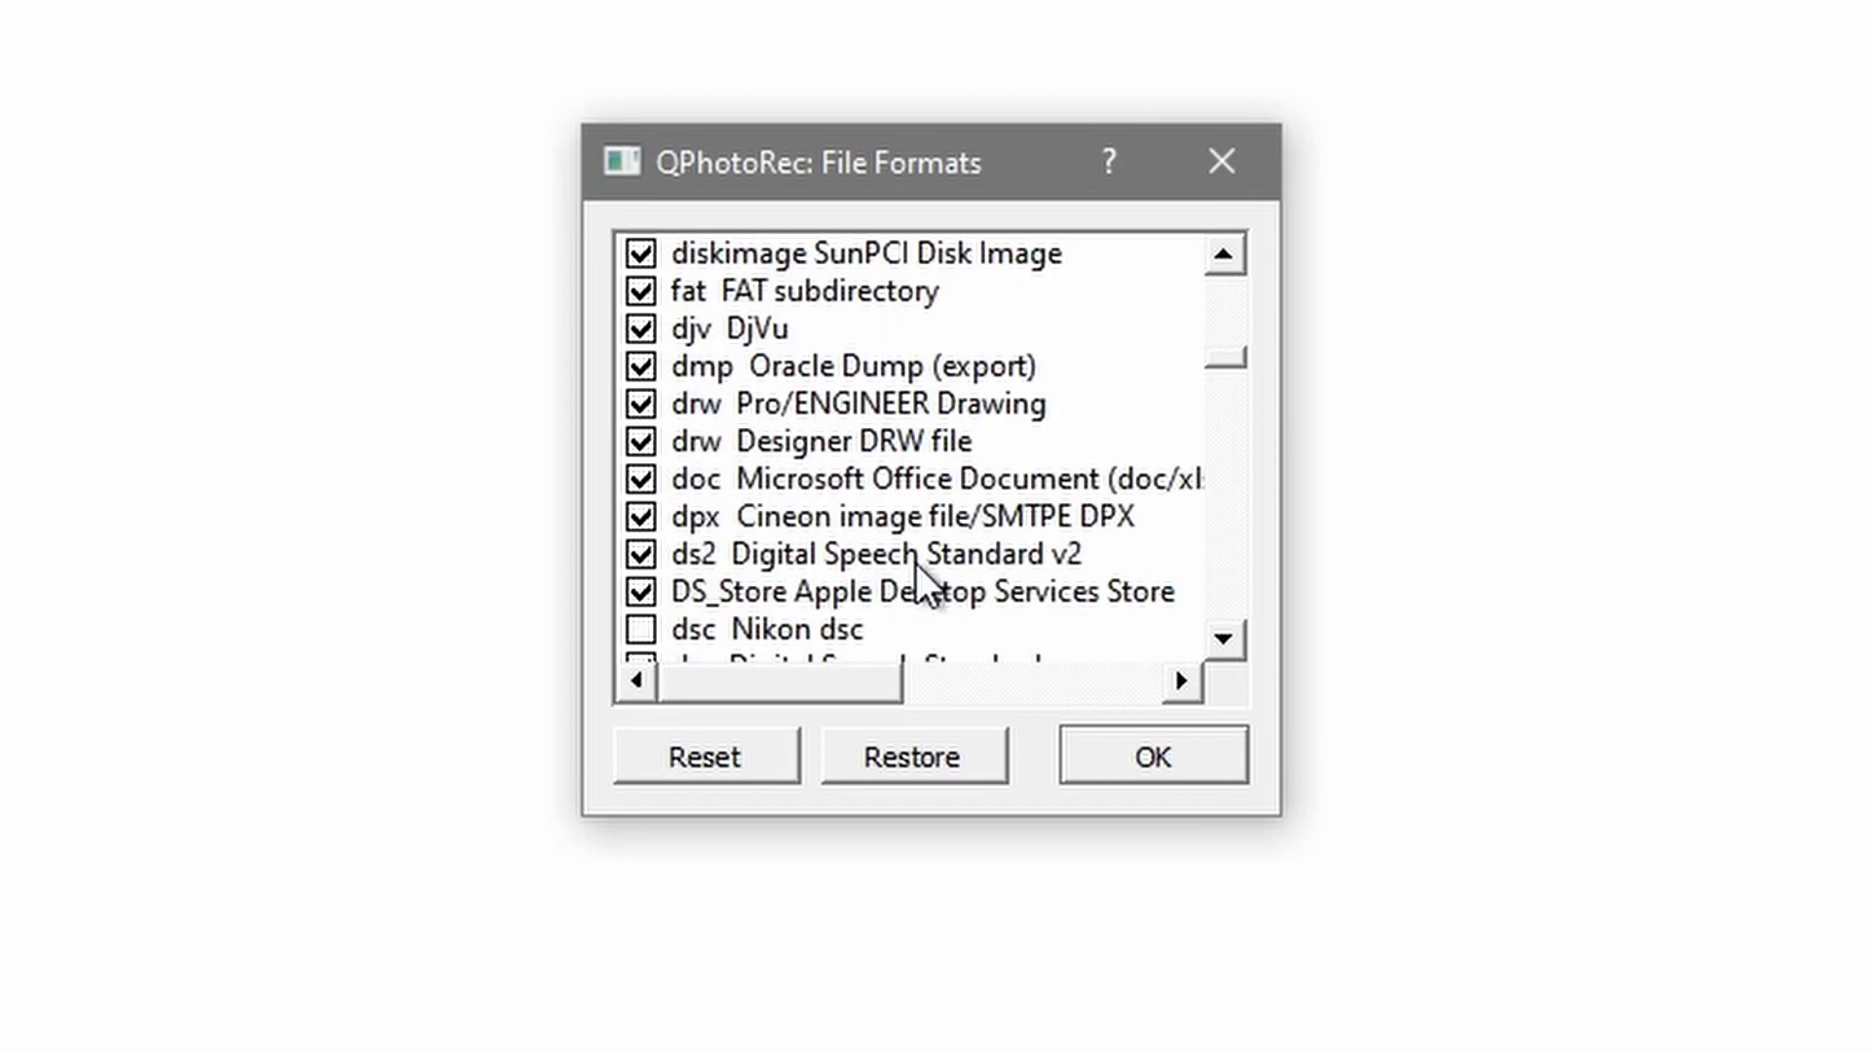
scroll(916, 563, "up", 15)
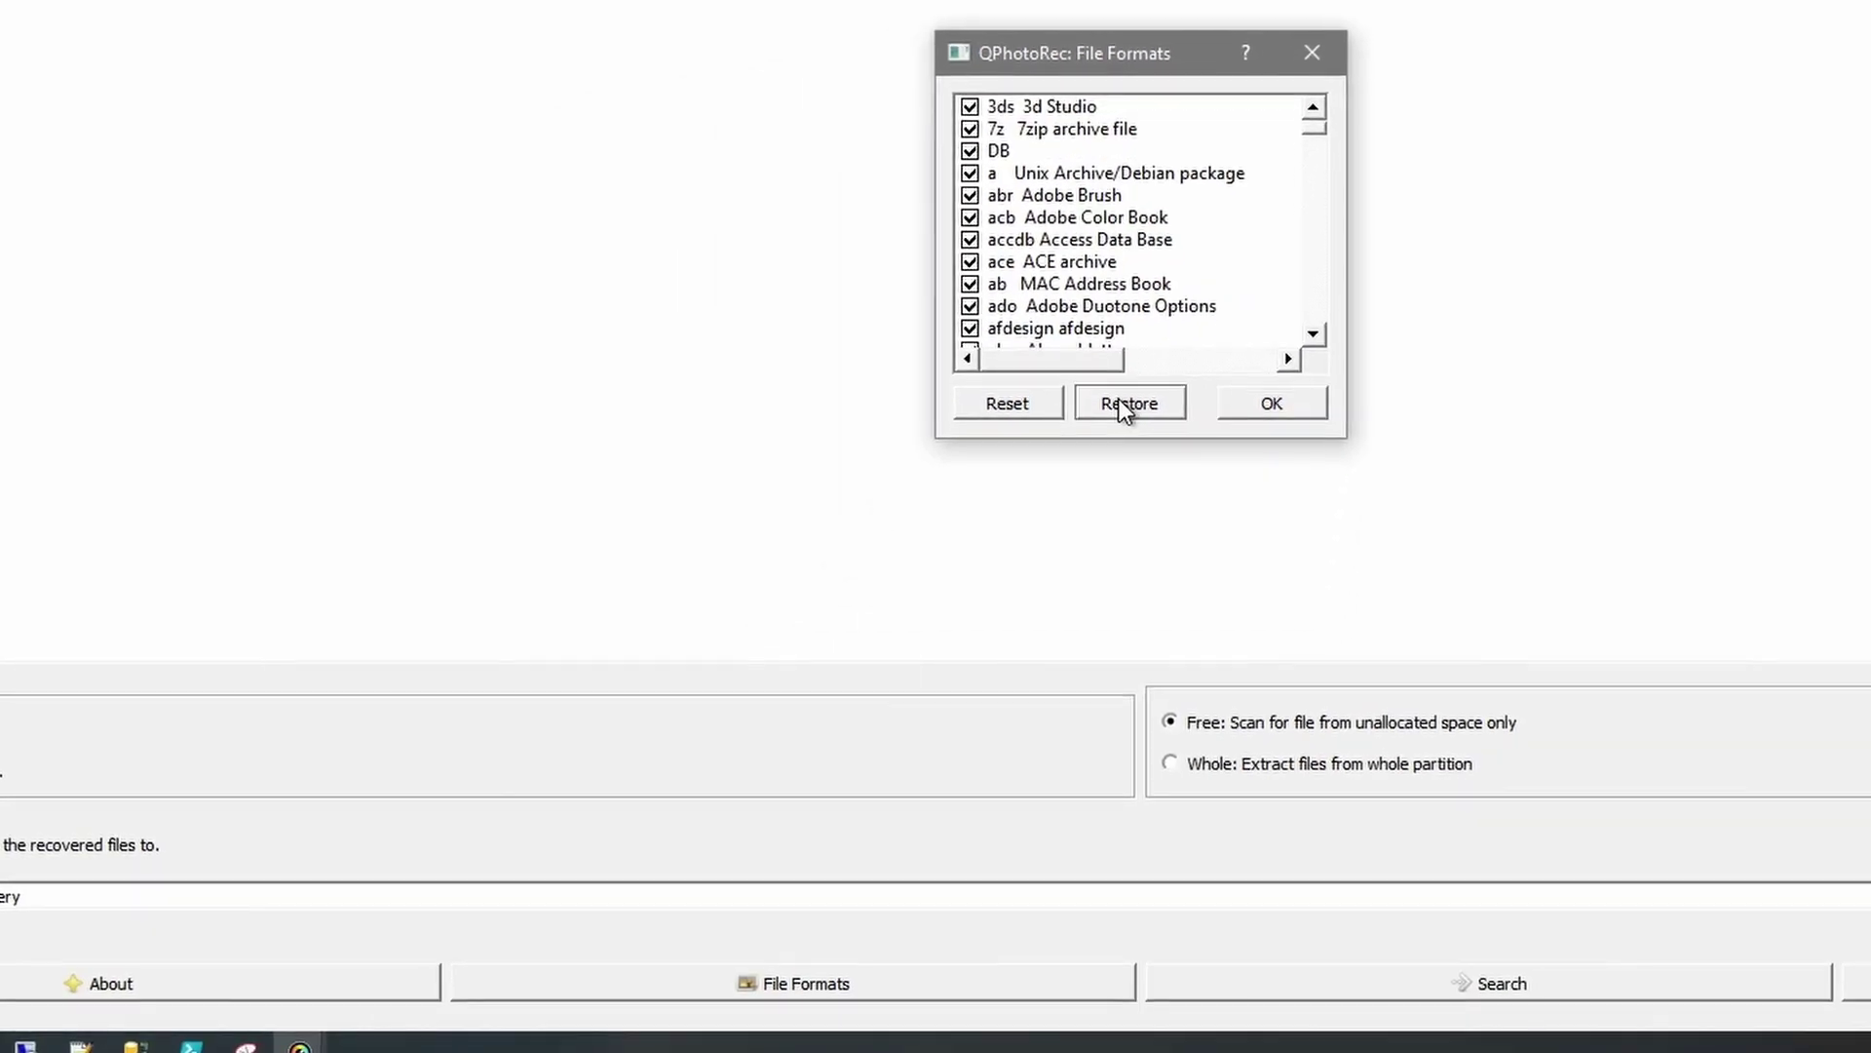
left_click(1249, 400)
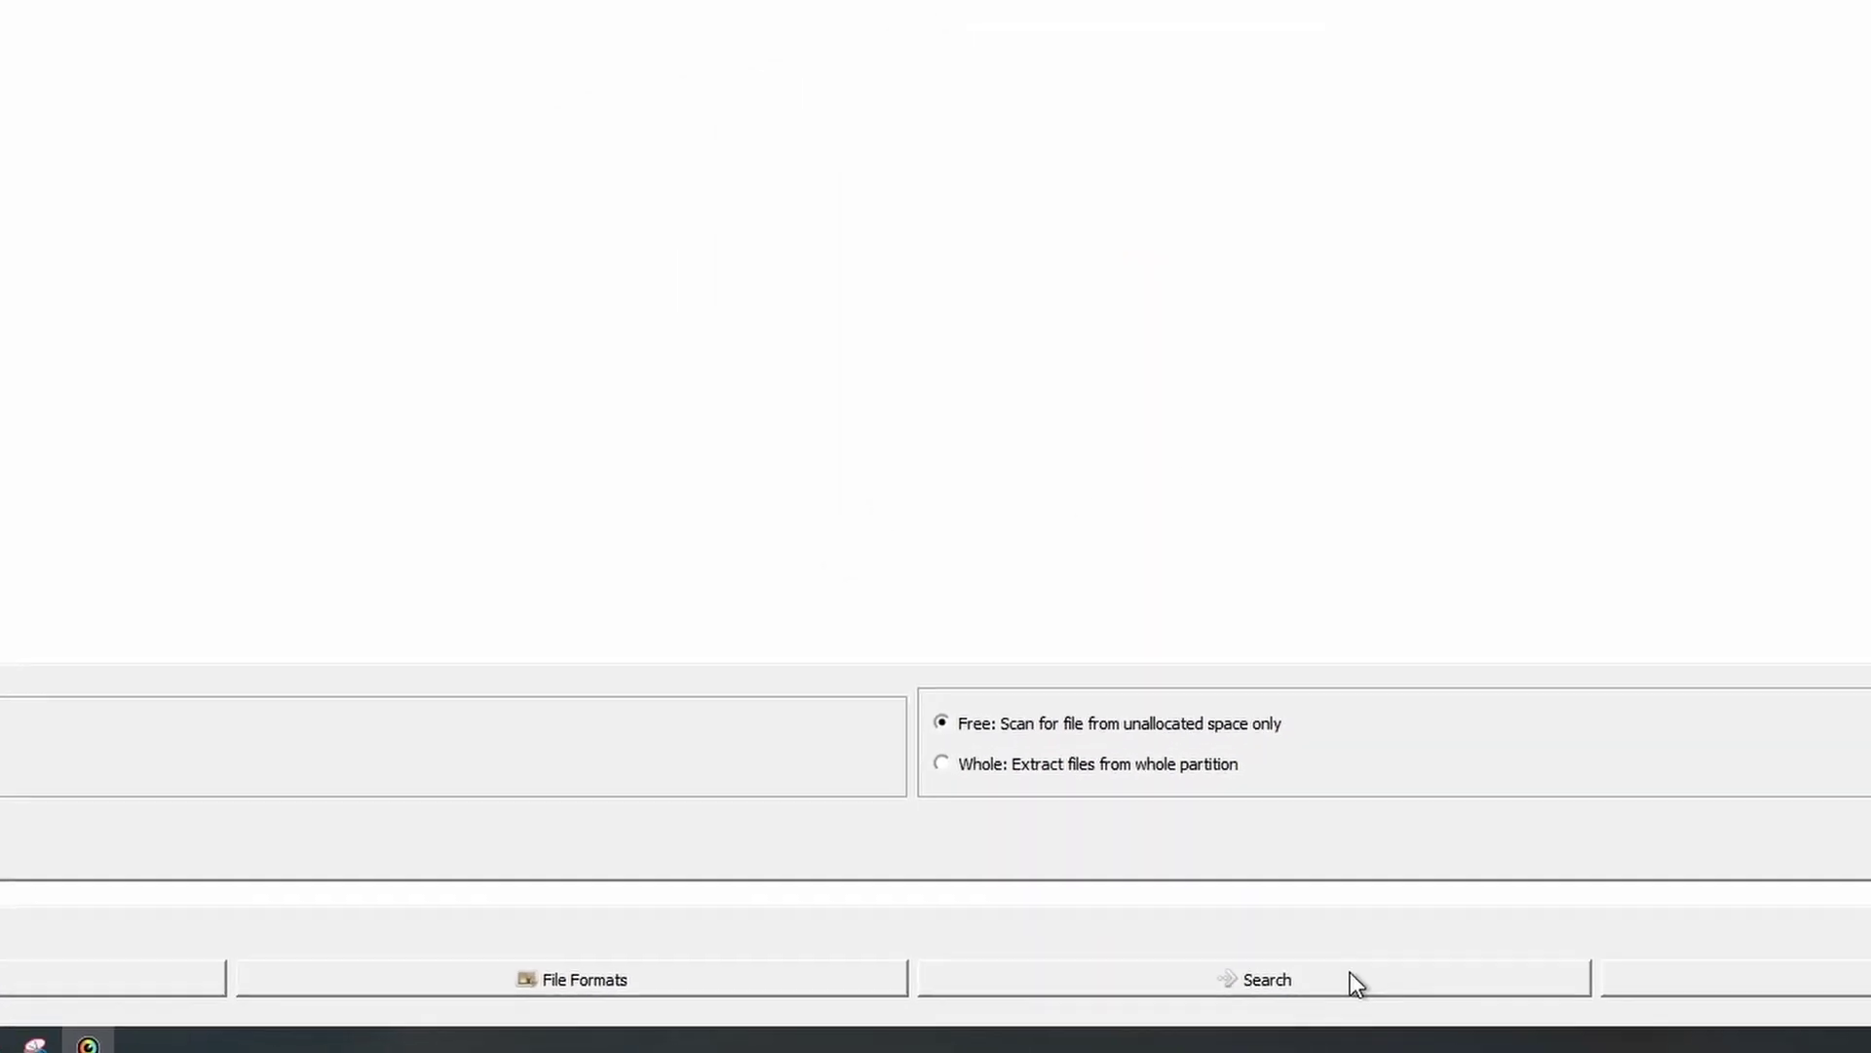
left_click(1343, 978)
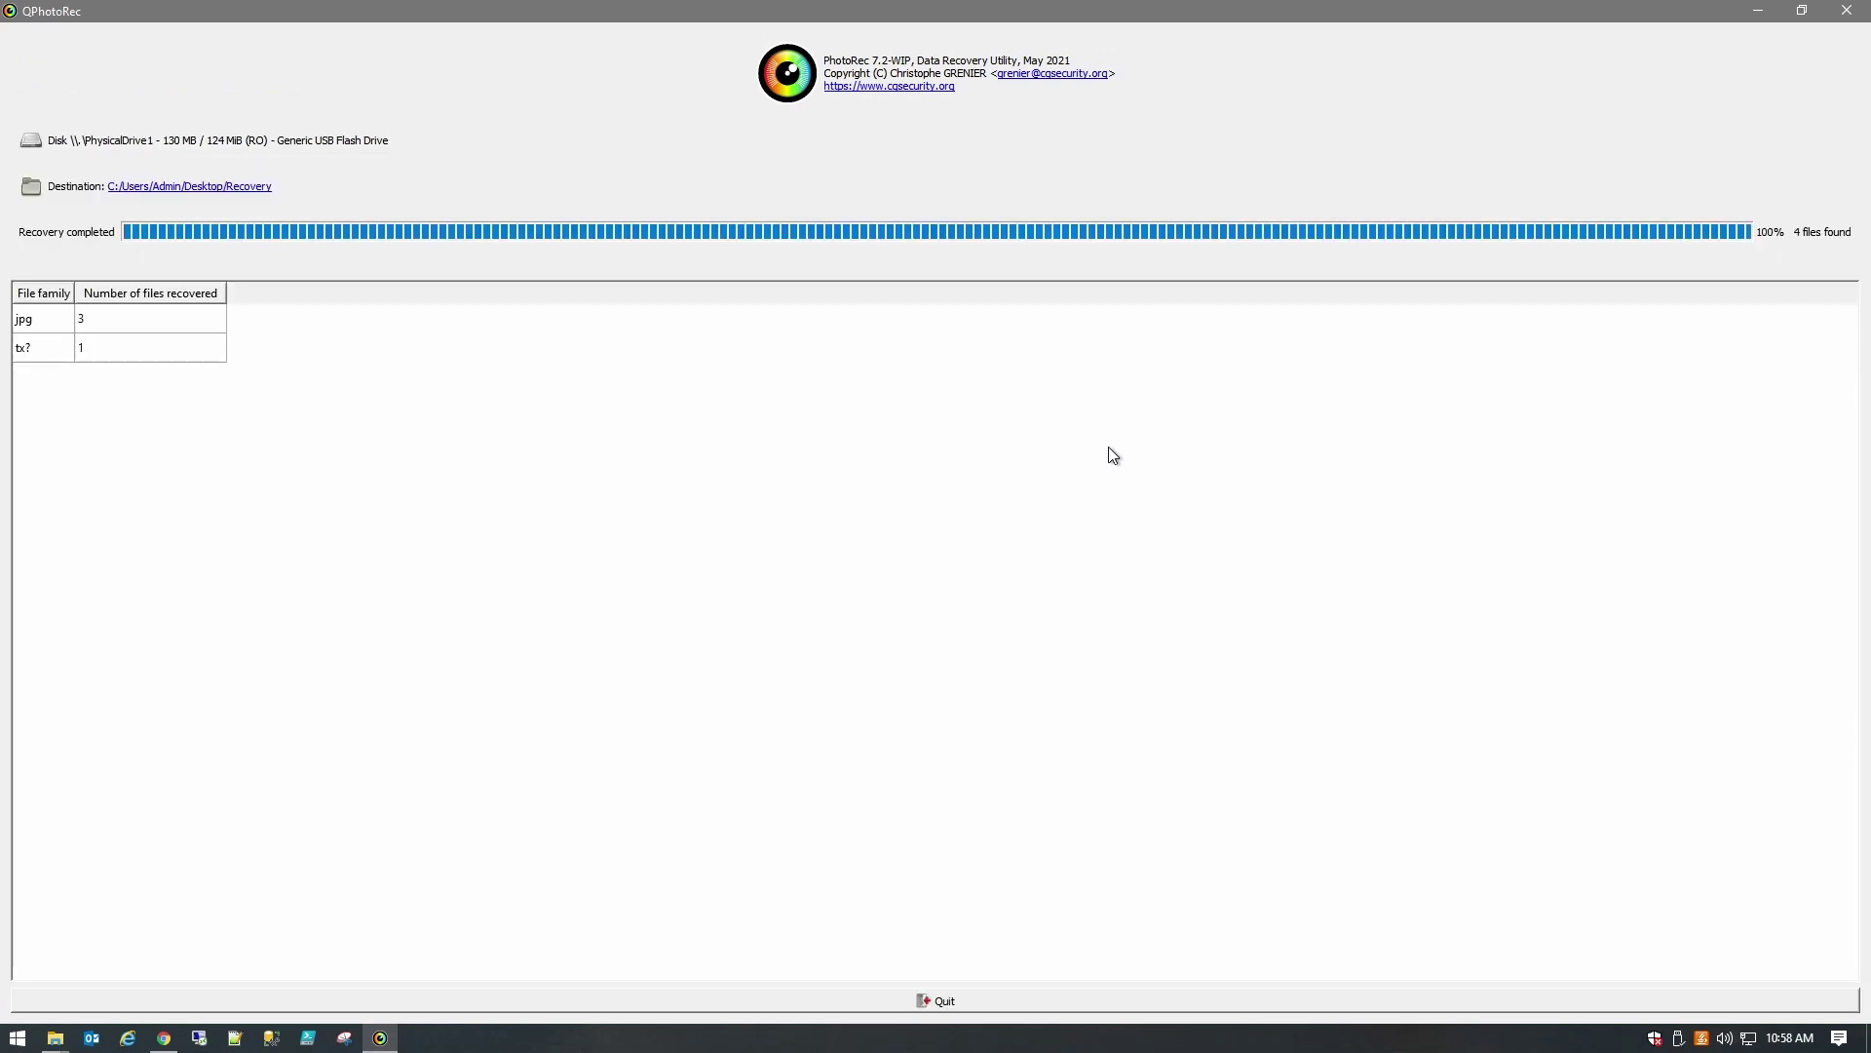
Step: Open Recovery\recup_dir.1 and check the recovered homework document f0000548.rtf
left_click(178, 188)
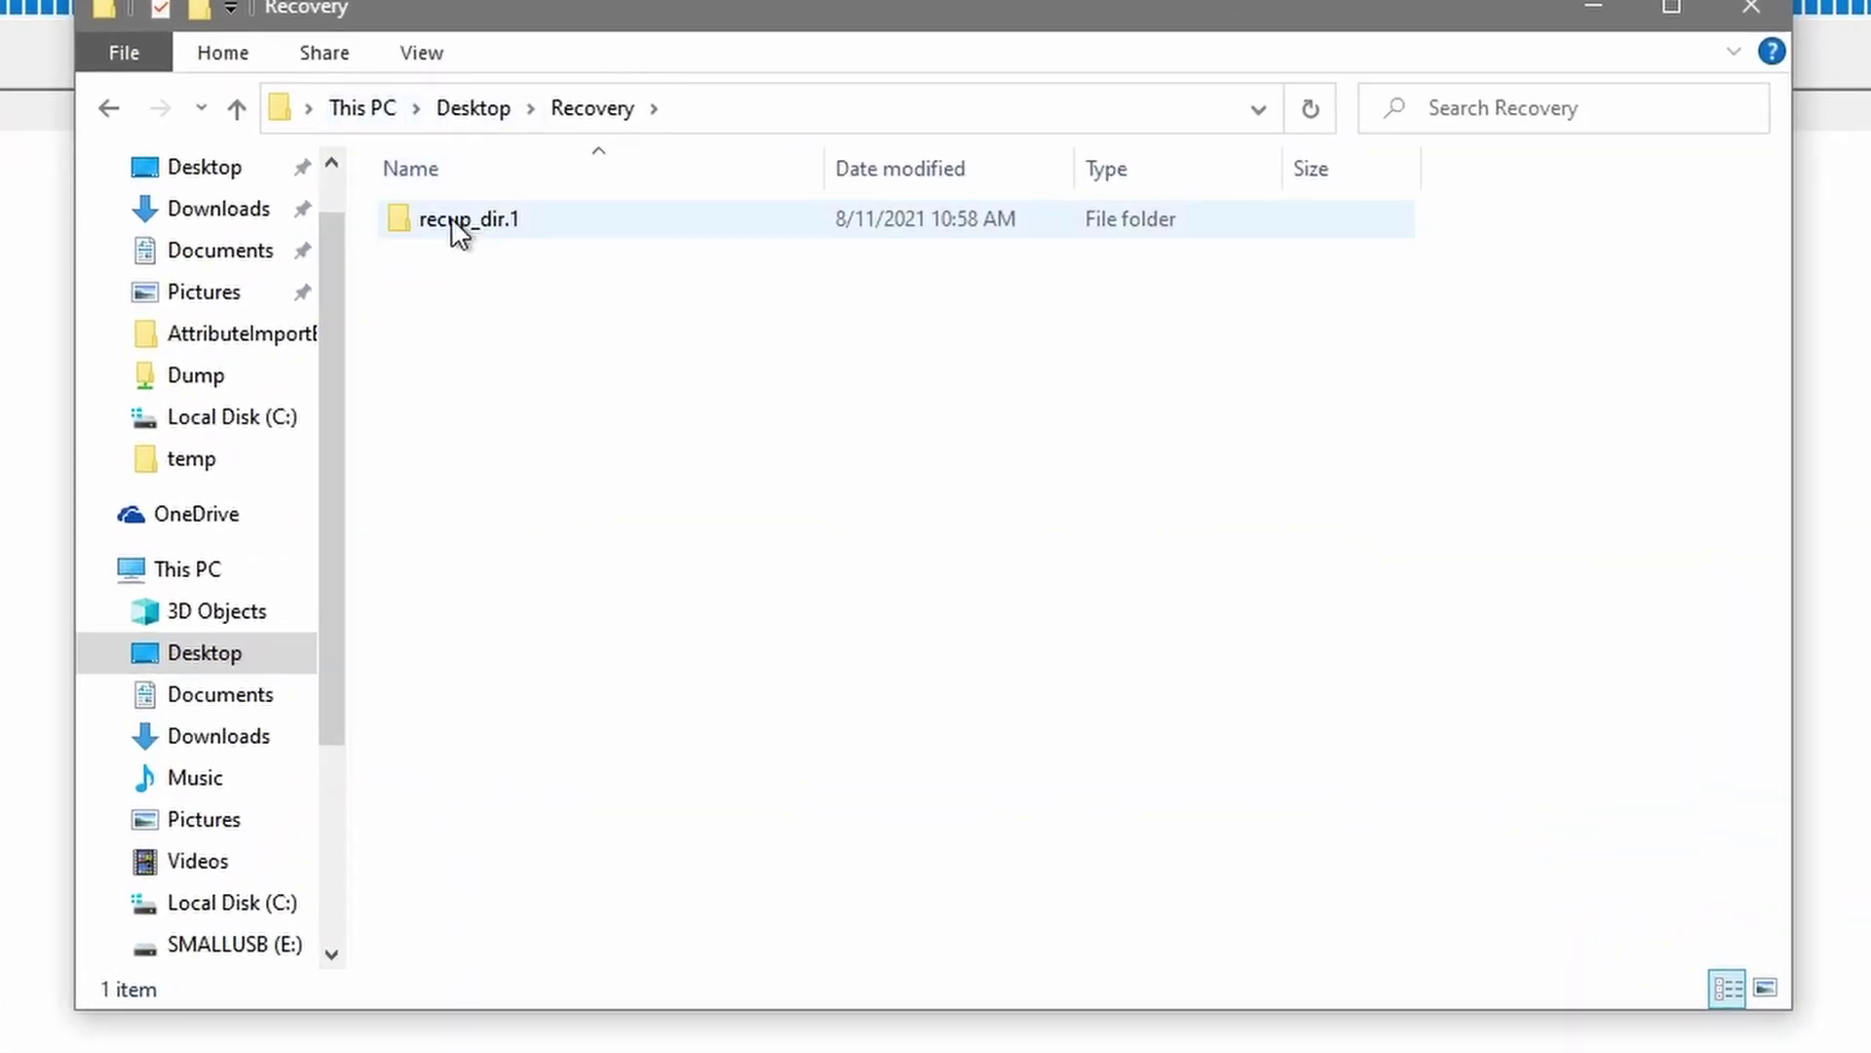
mouse_move(487, 225)
double_click(499, 220)
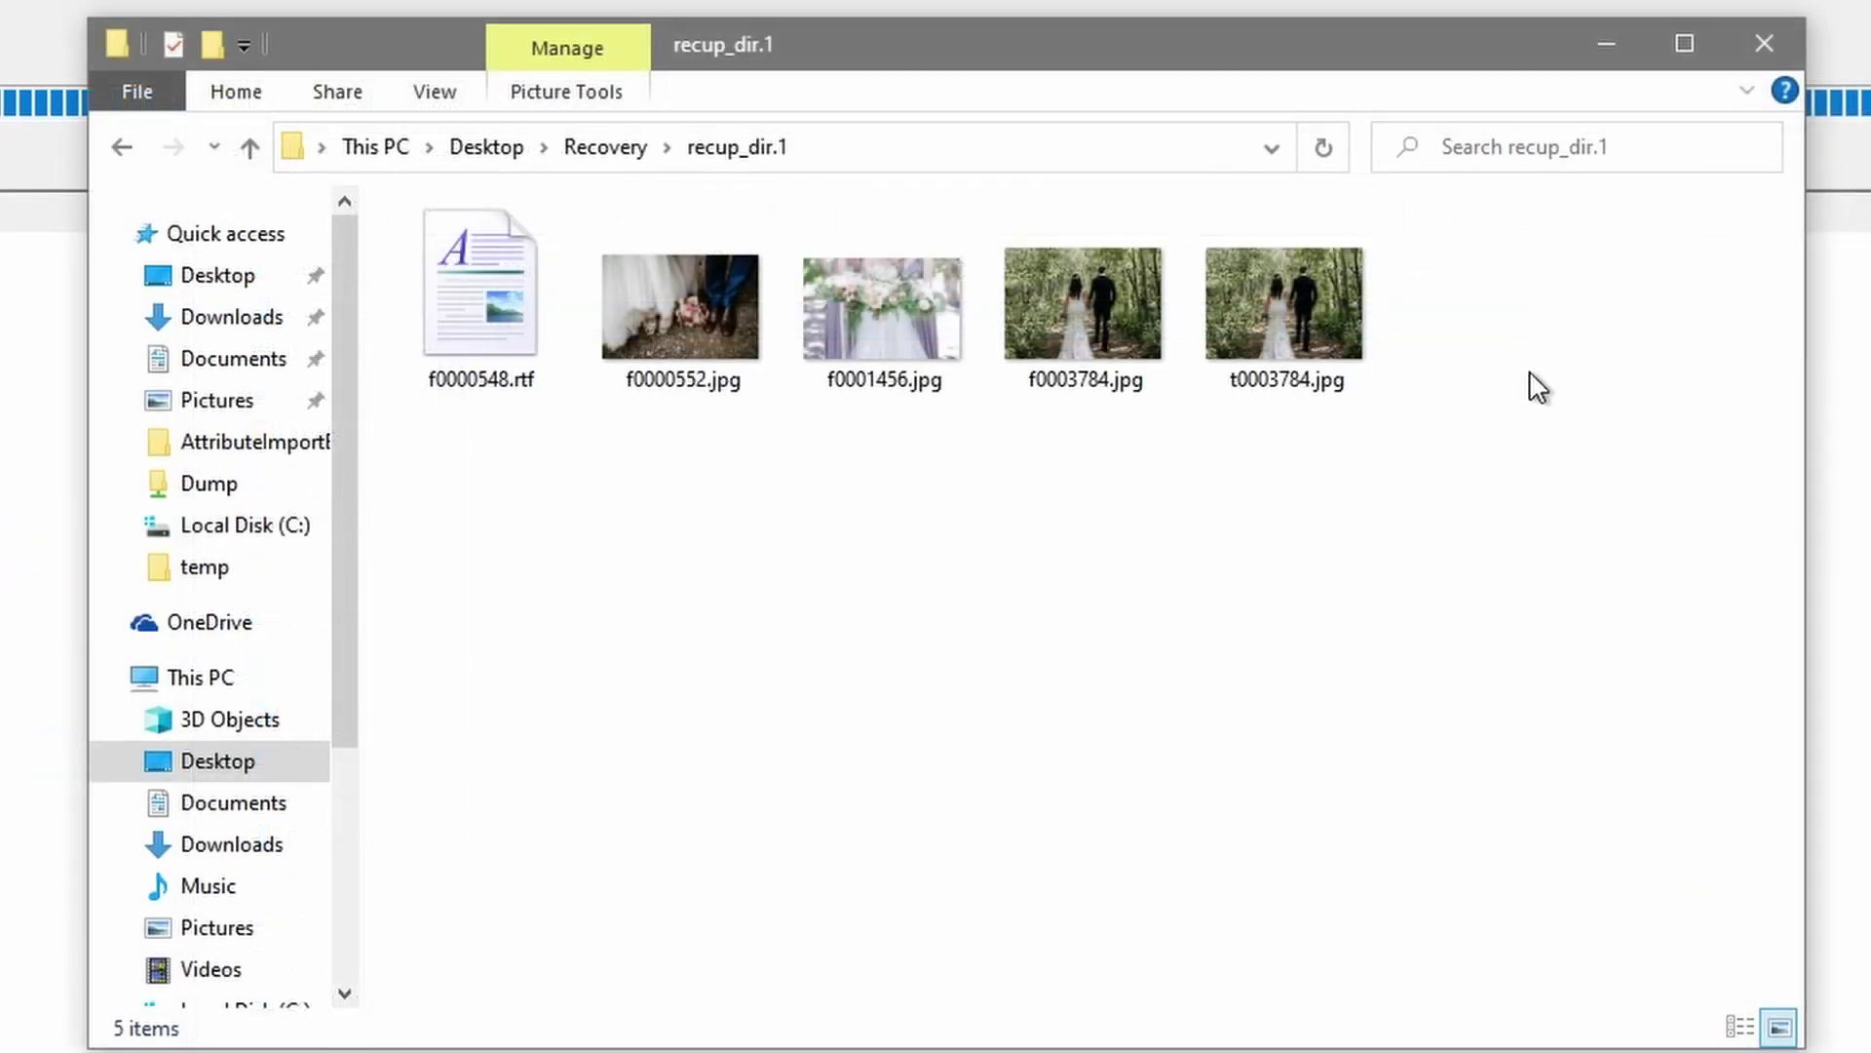
left_click_drag(1538, 388, 621, 538)
left_click(476, 283)
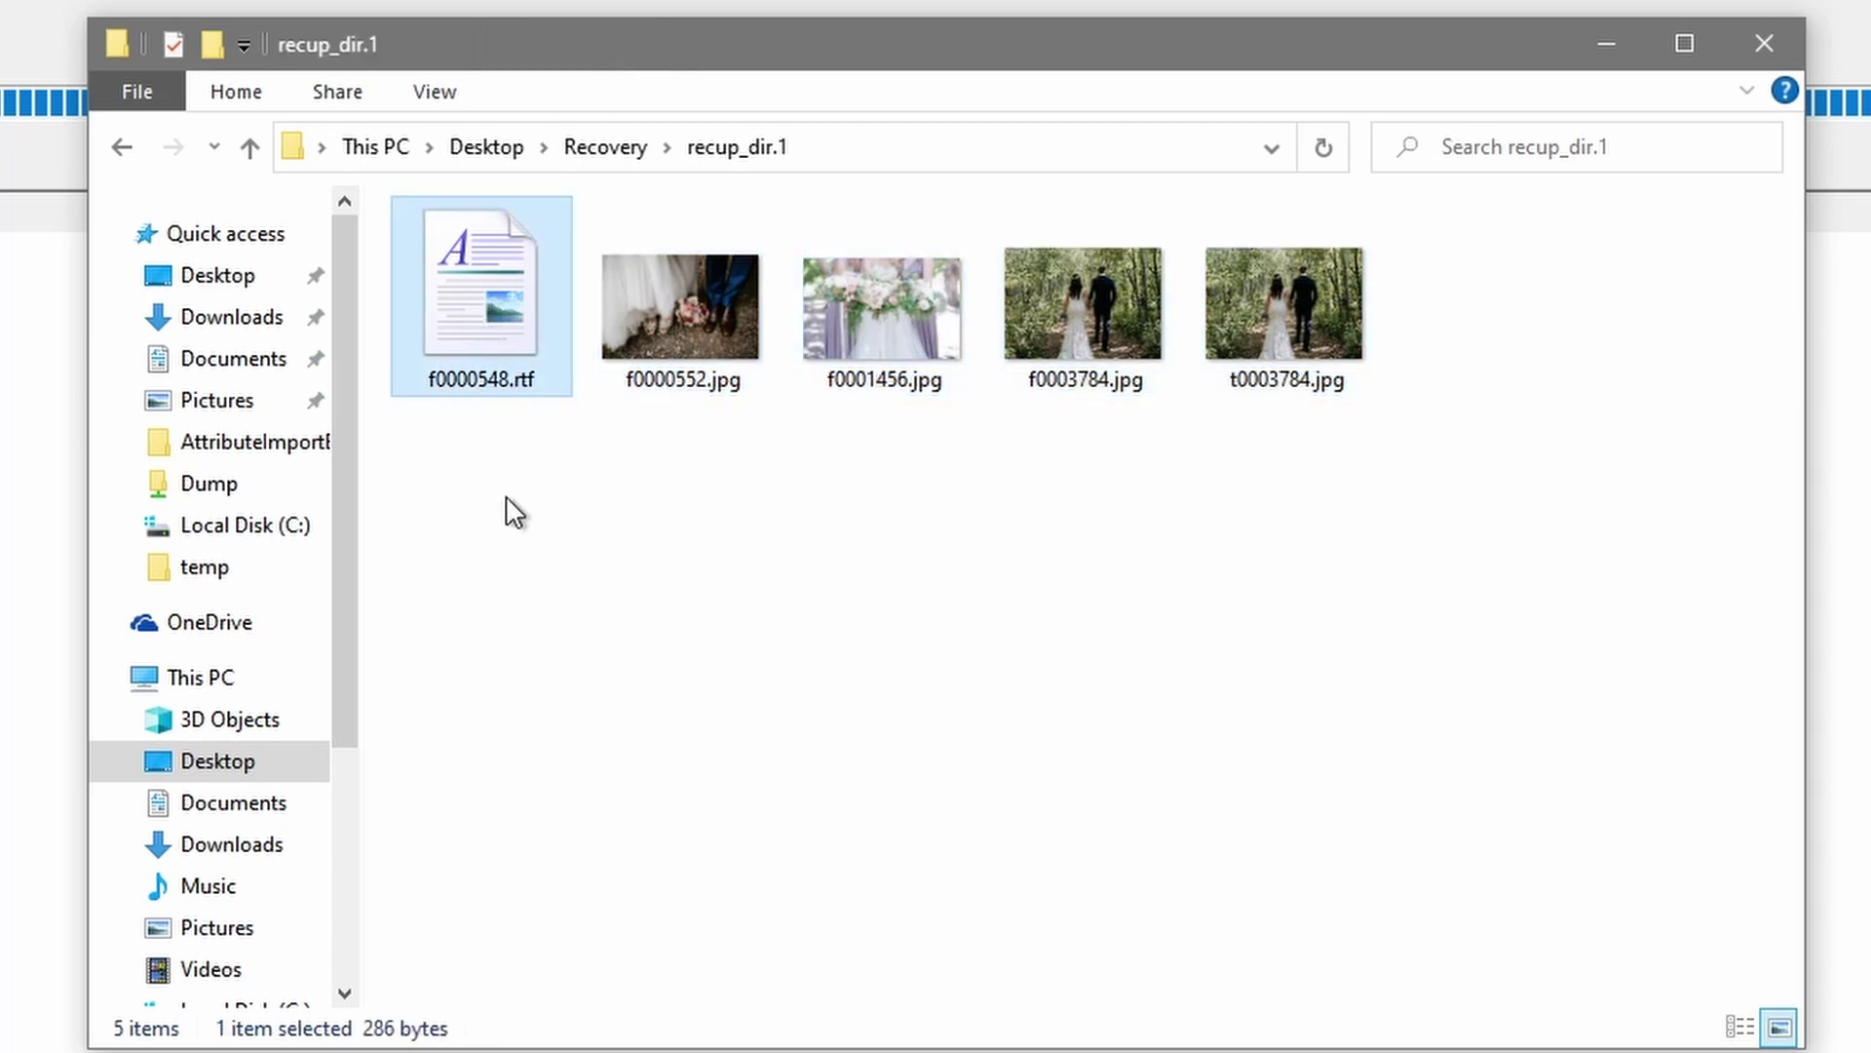
key("Return")
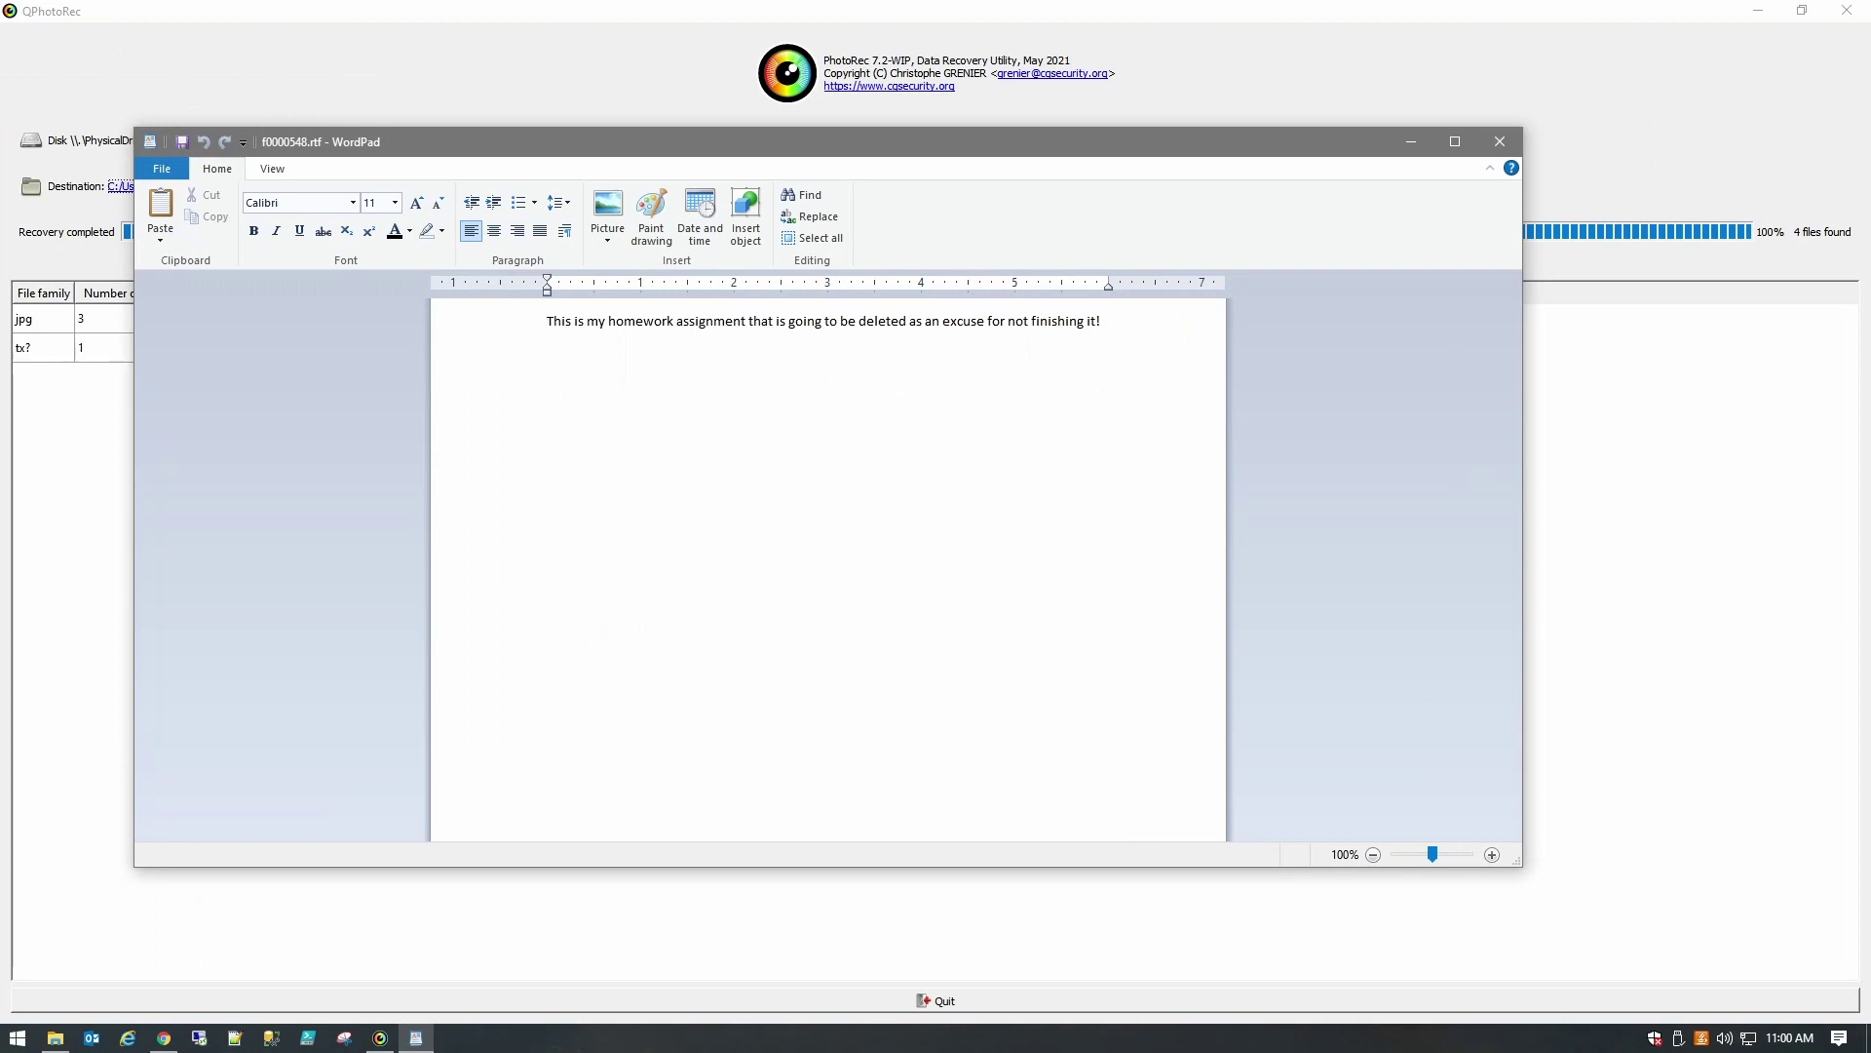
left_click(1499, 143)
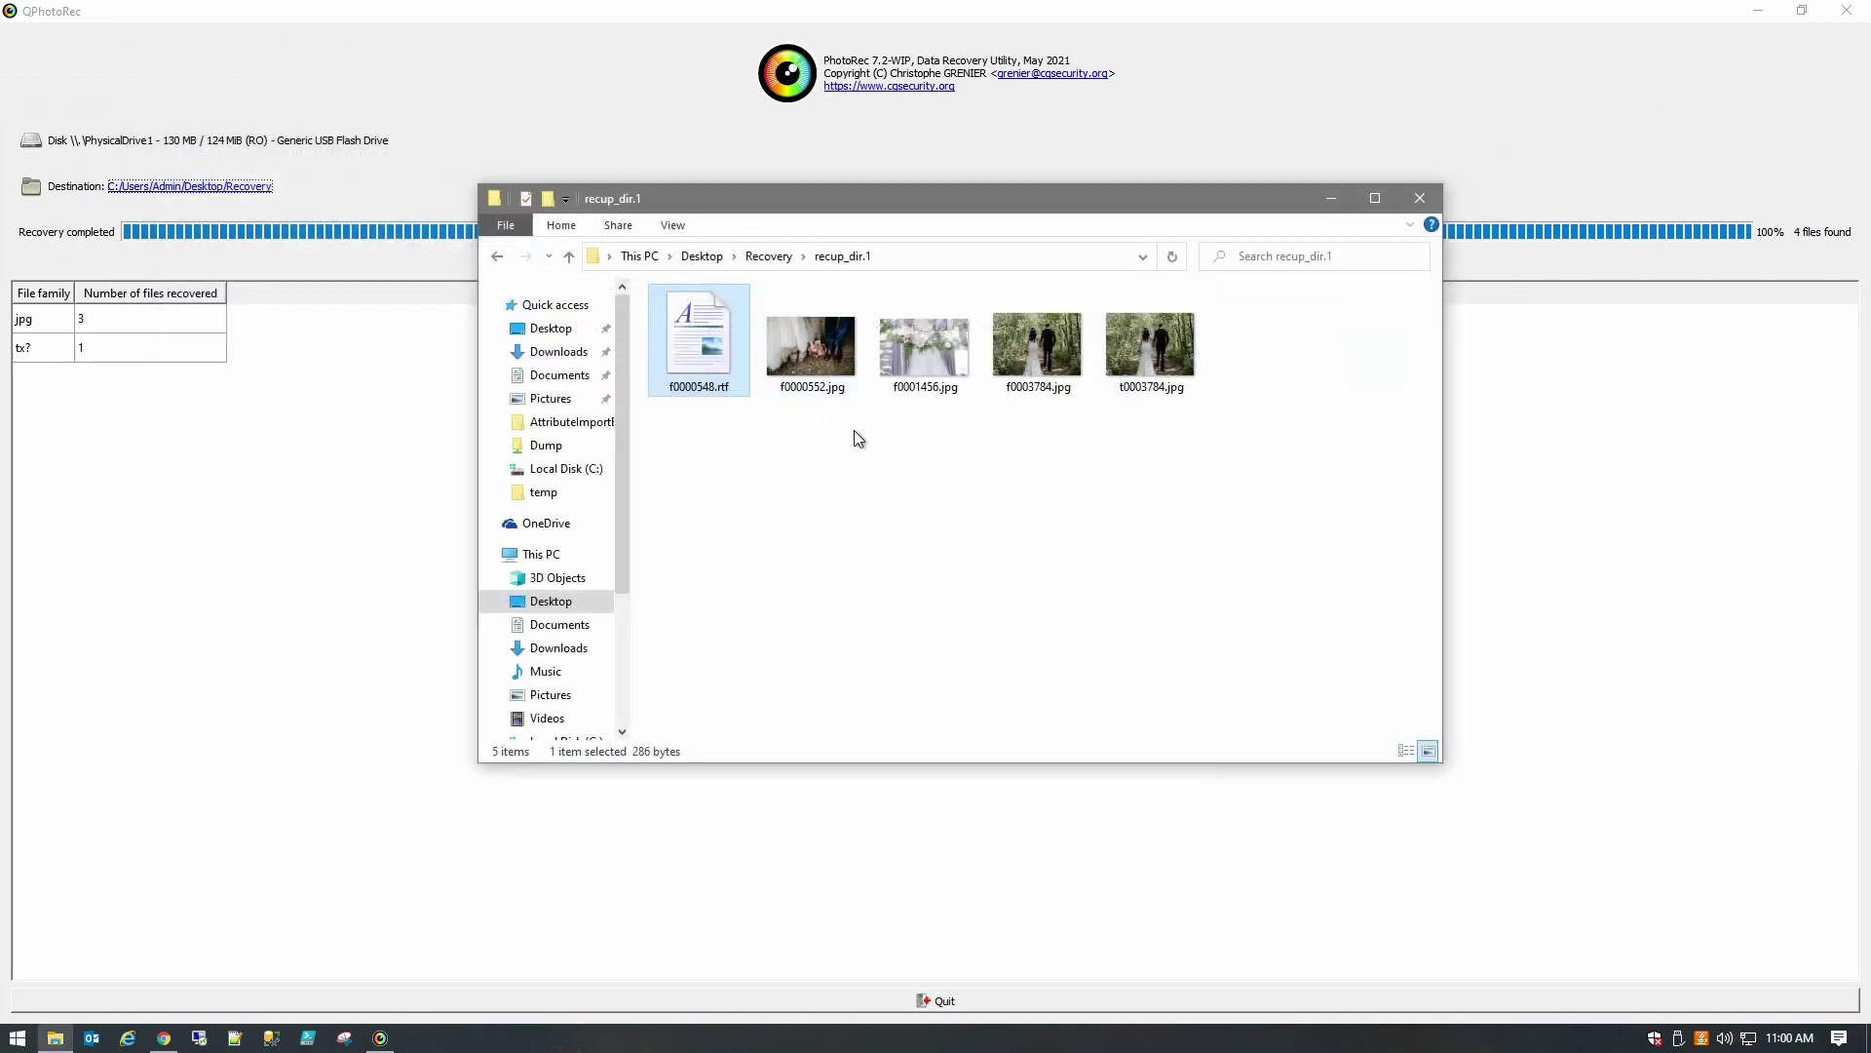
Step: View the recovered photo f0000552.jpg
left_click(920, 366)
left_click(835, 359)
double_click(836, 362)
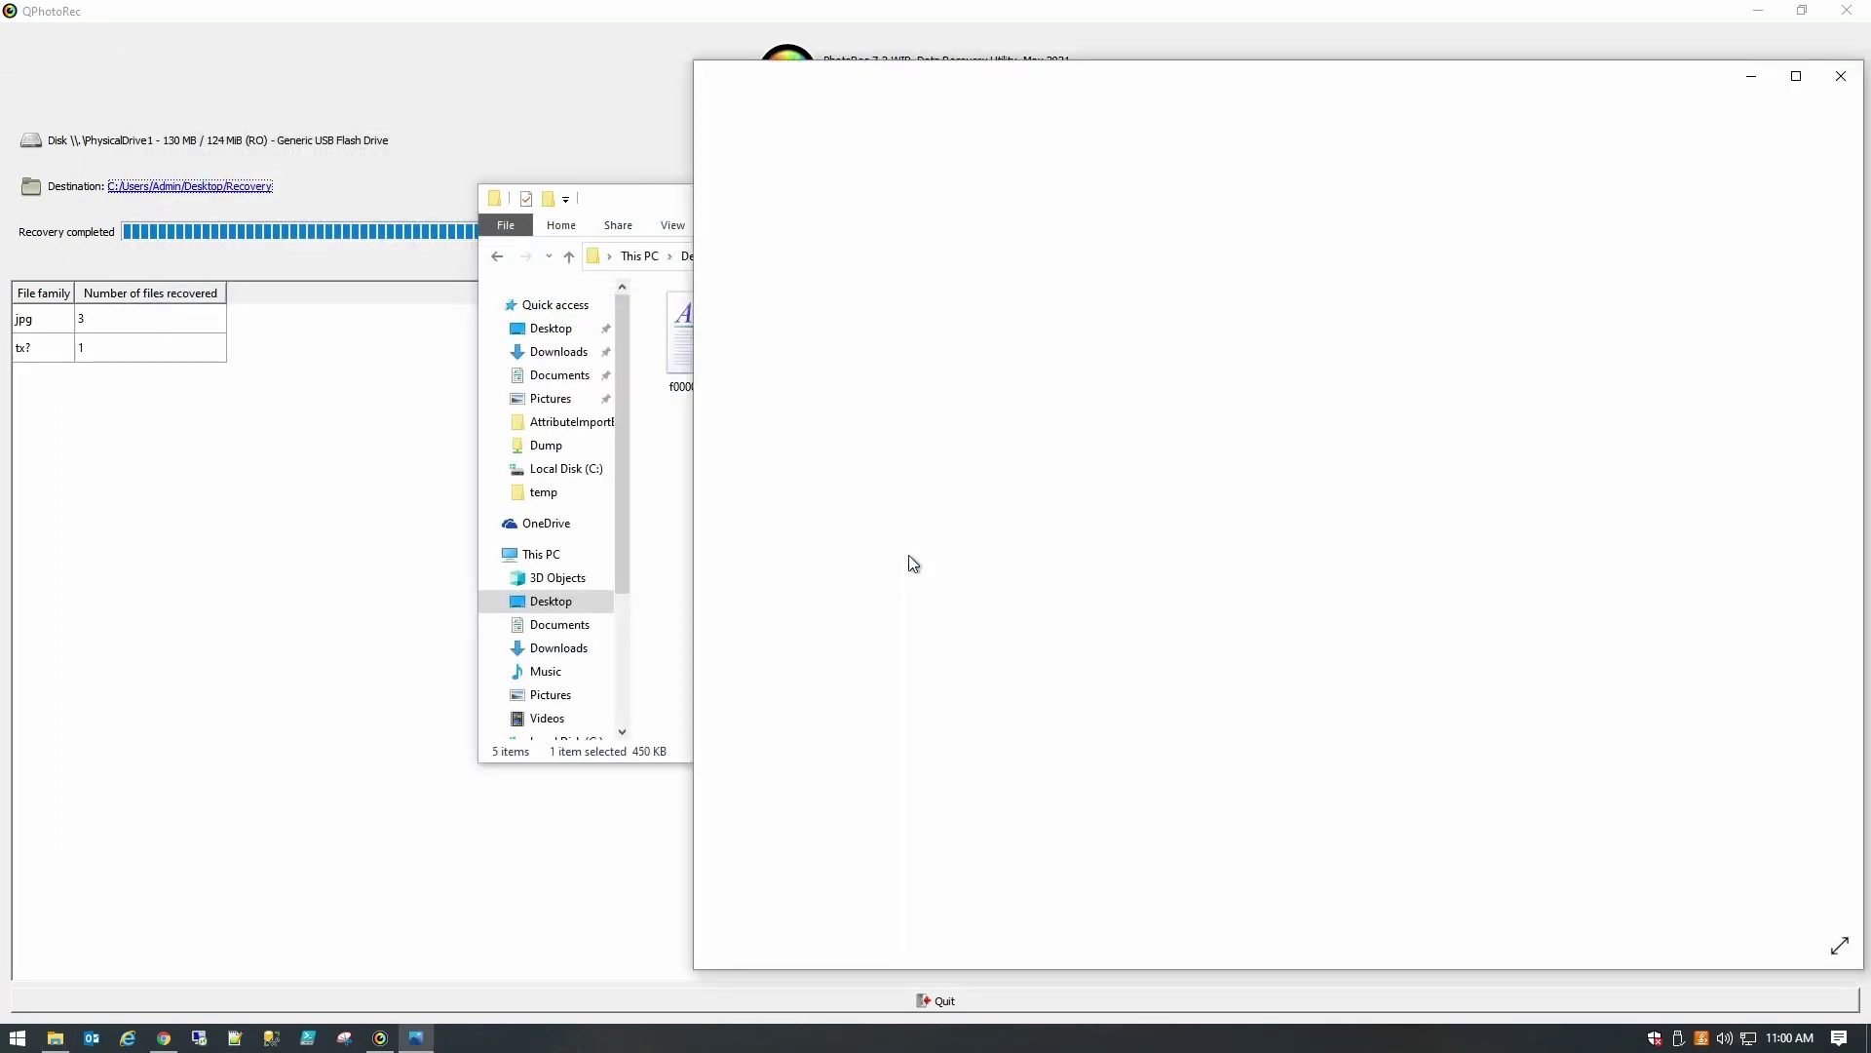
left_click(1076, 452)
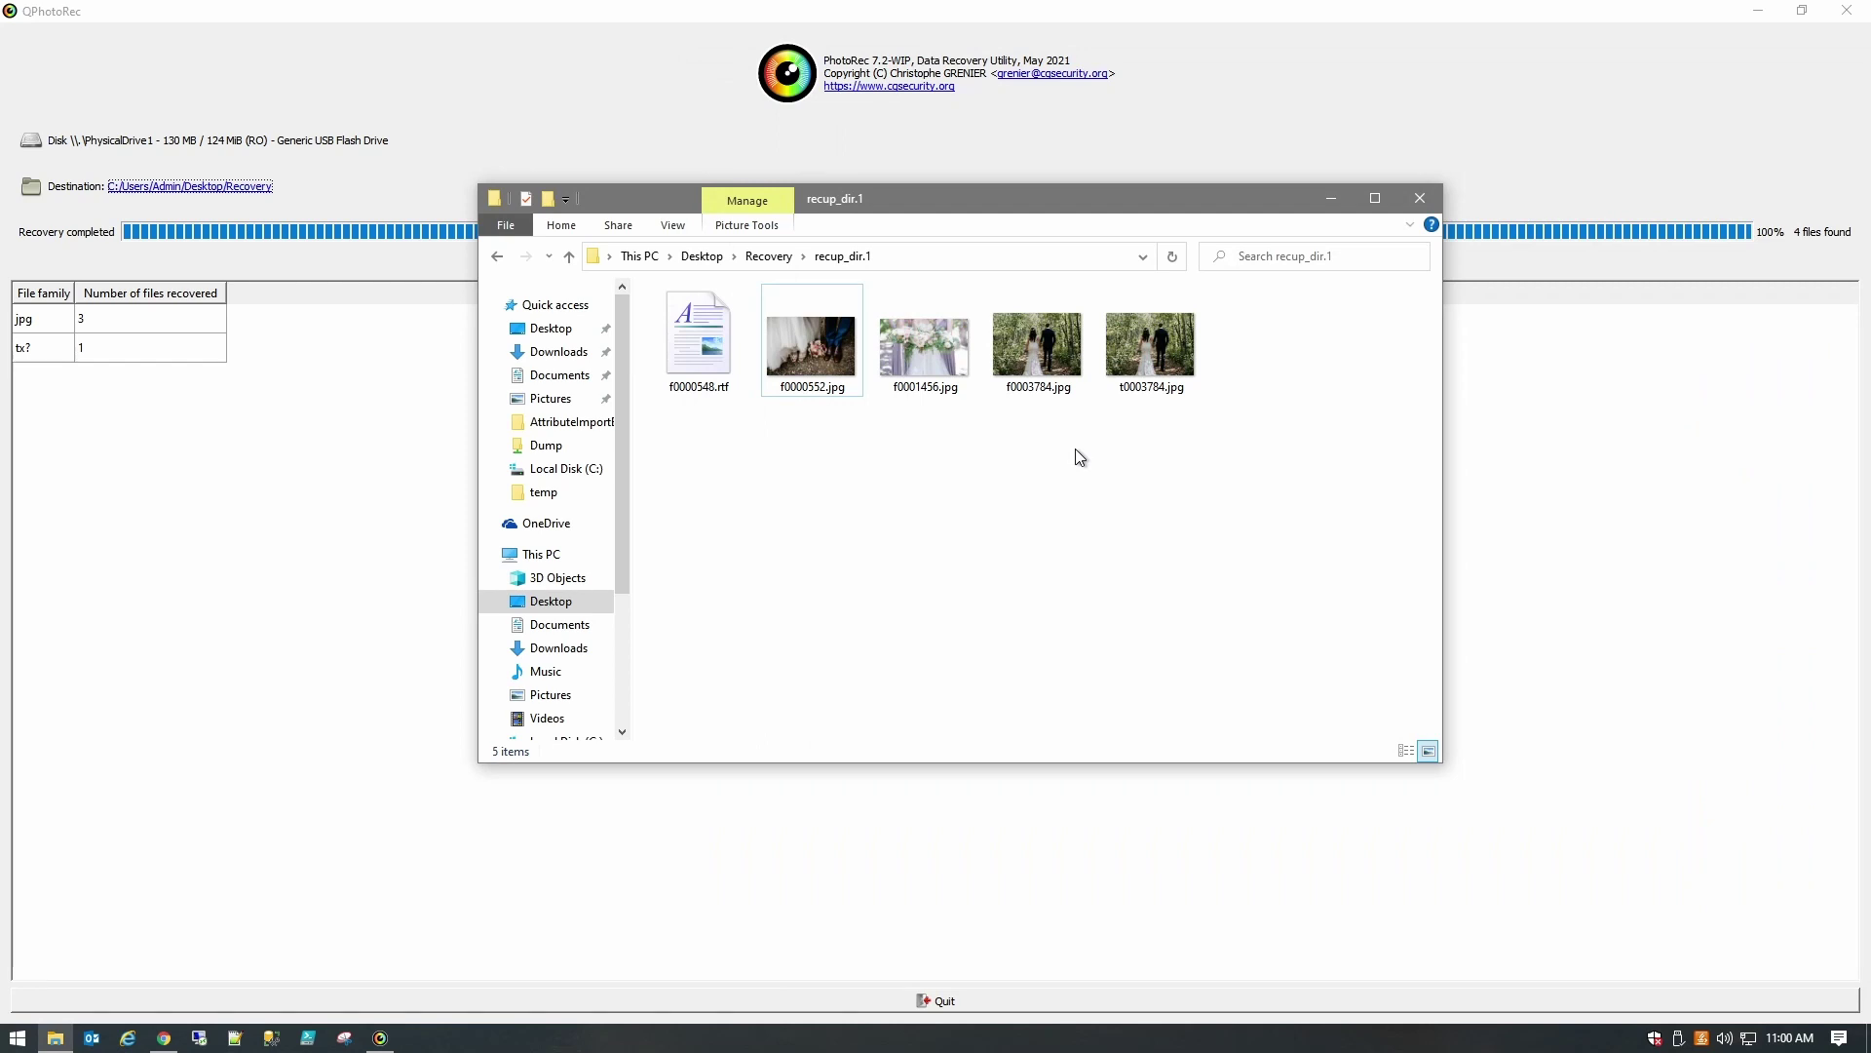
Step: Close the recup_dir.1 window and QPhotoRec, then run testdisk_win.exe with administrator rights
left_click(1419, 198)
left_click(1847, 11)
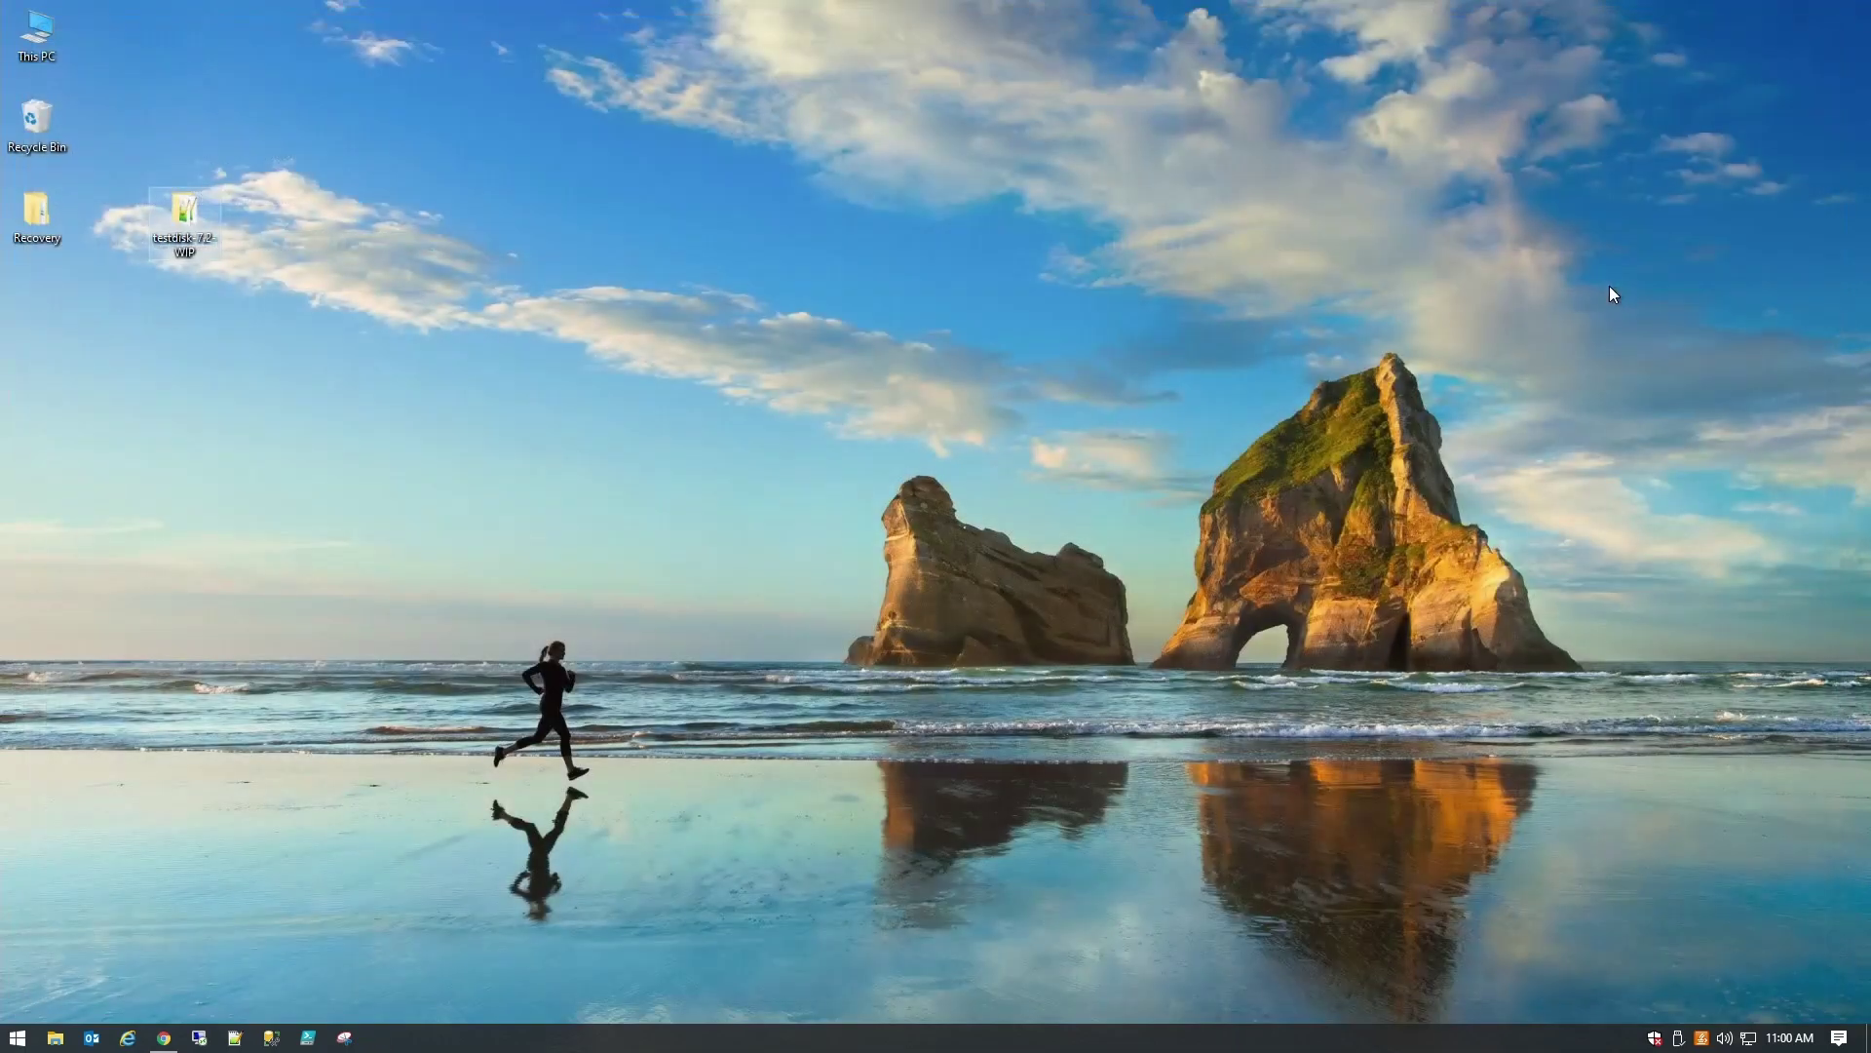
scroll(746, 609, "down", 8)
left_click(710, 675)
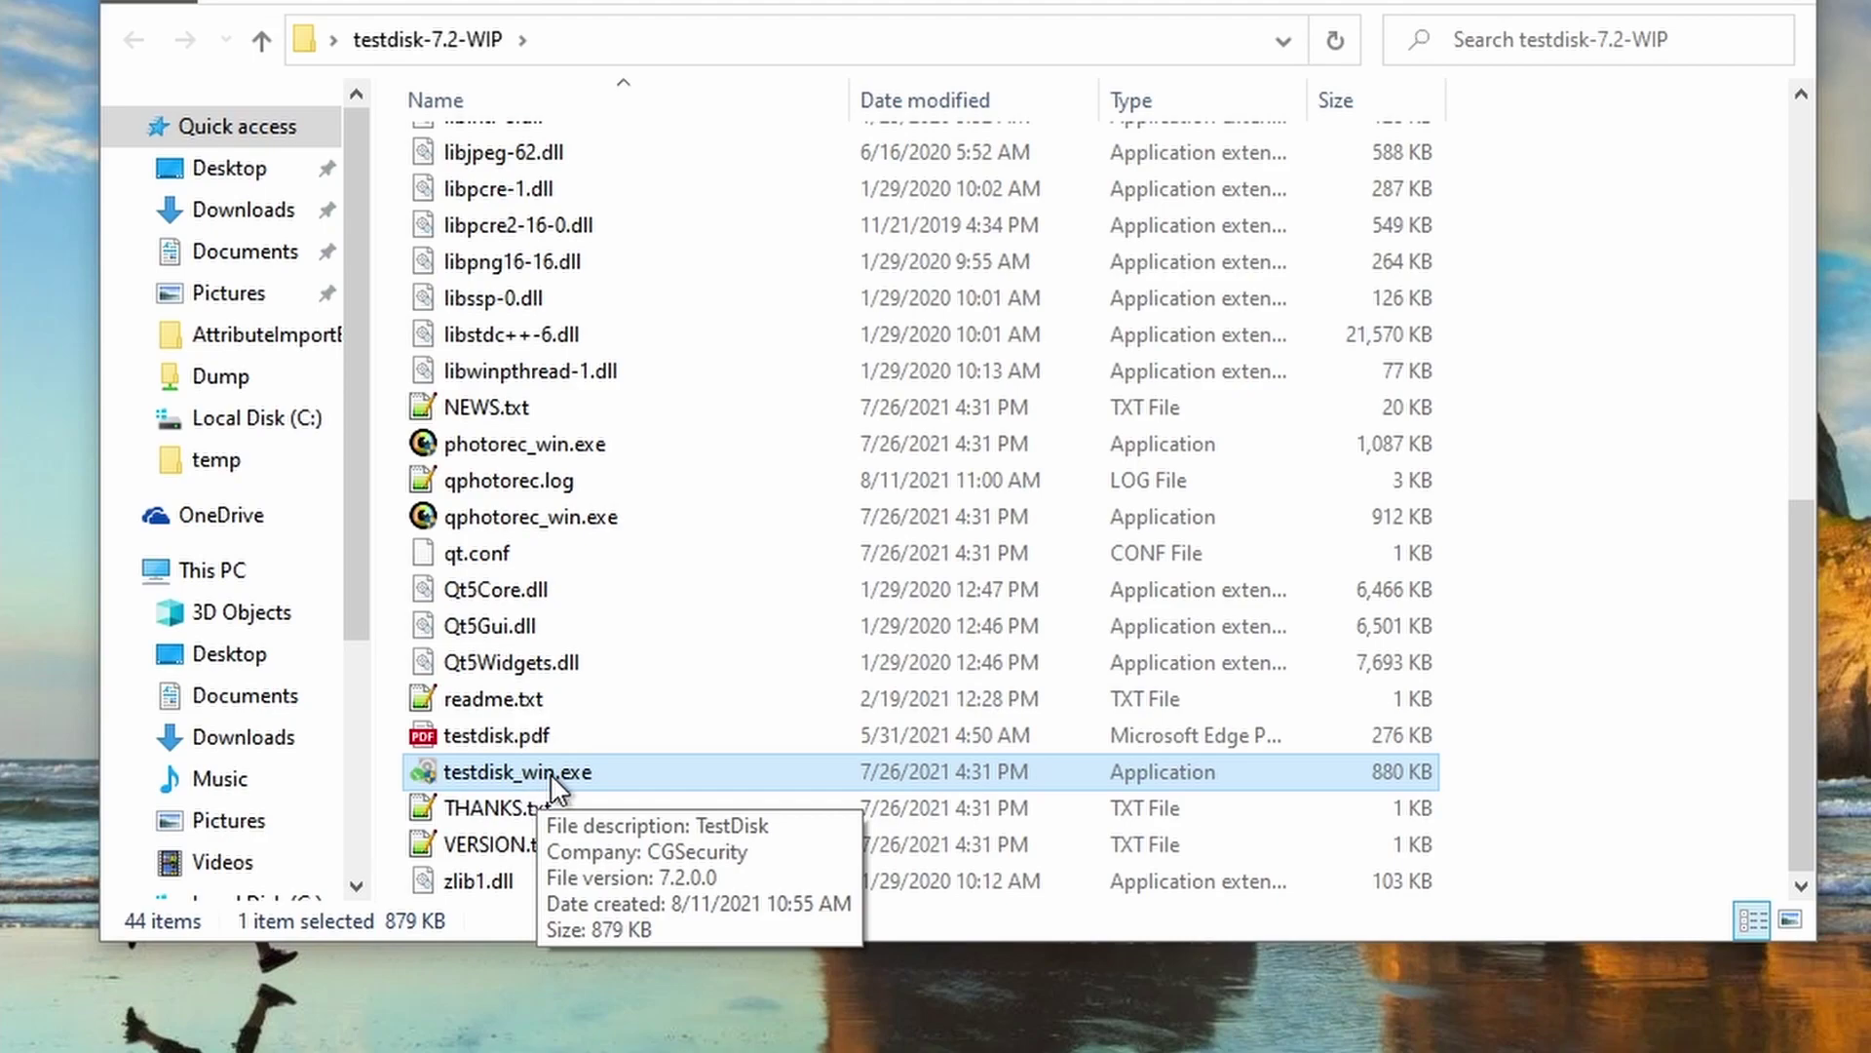
double_click(550, 774)
left_click(762, 762)
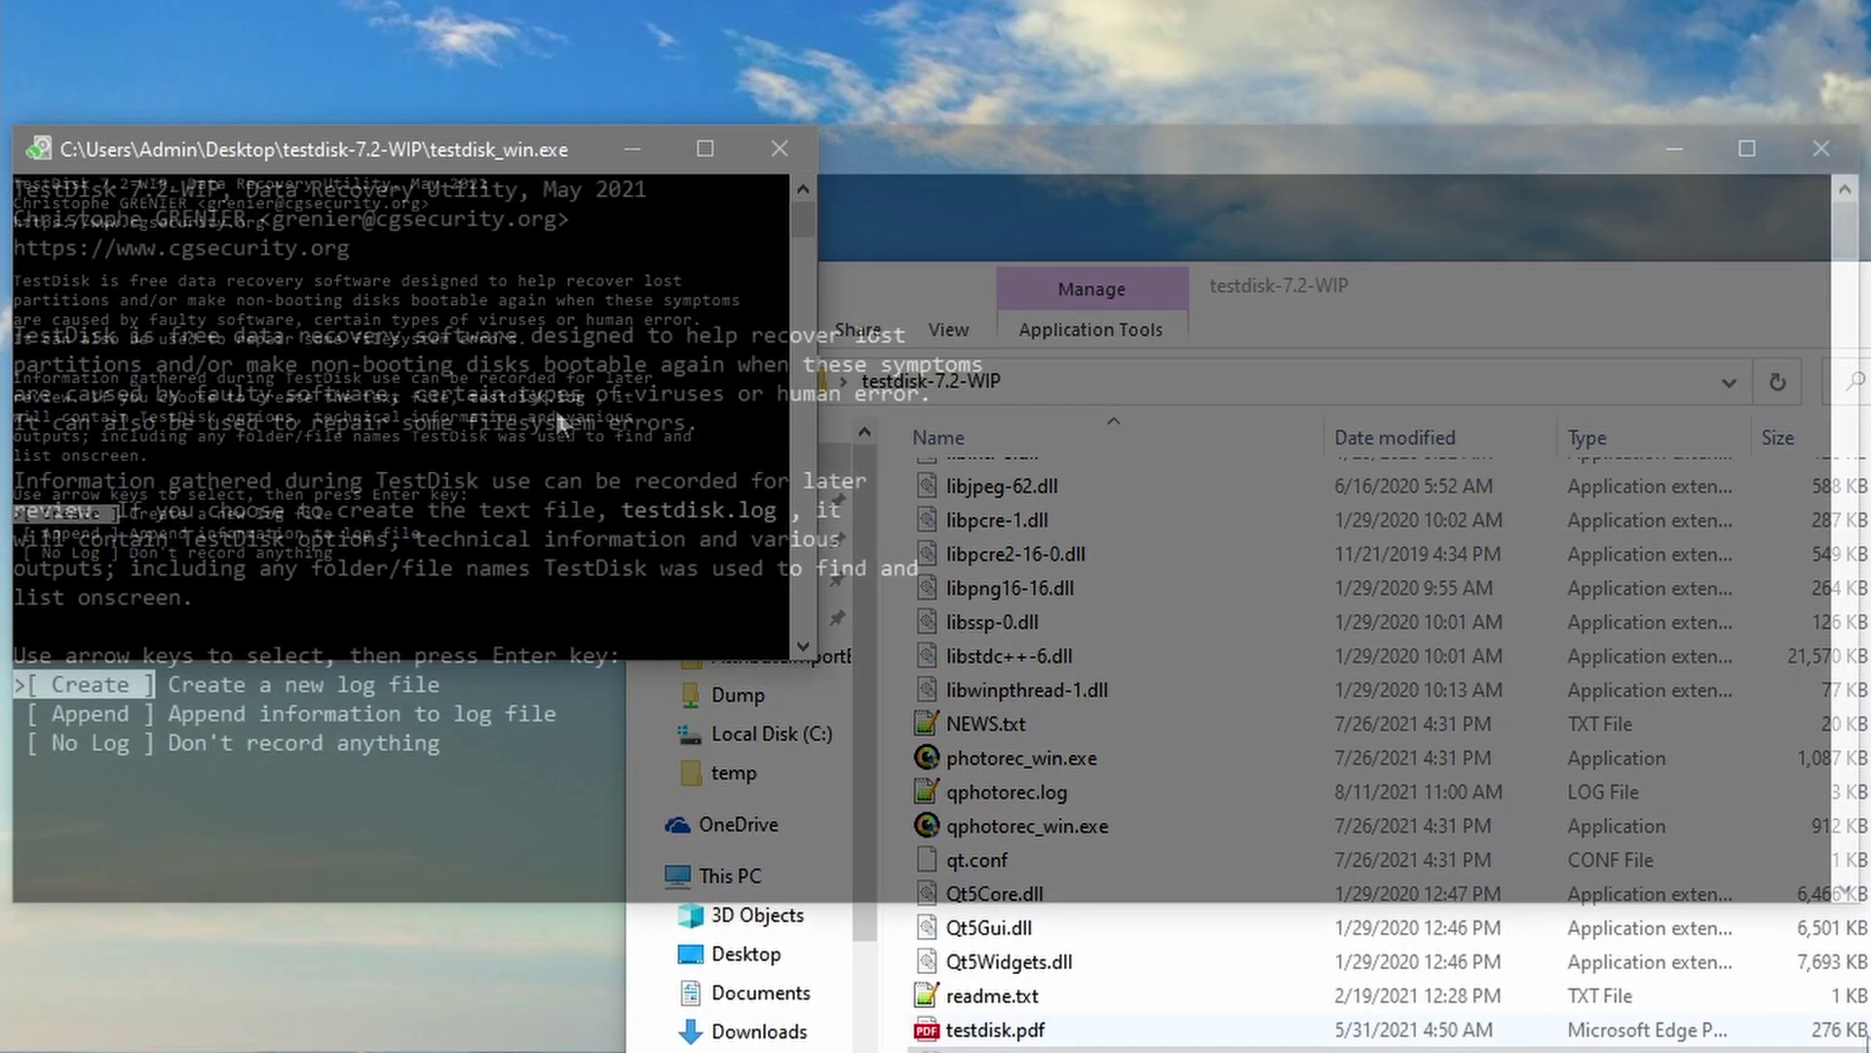
Step: Choose No Log, proceed with the 130 MB Generic USB Flash Drive, and highlight the Intel partition type
key("Down")
key("Down")
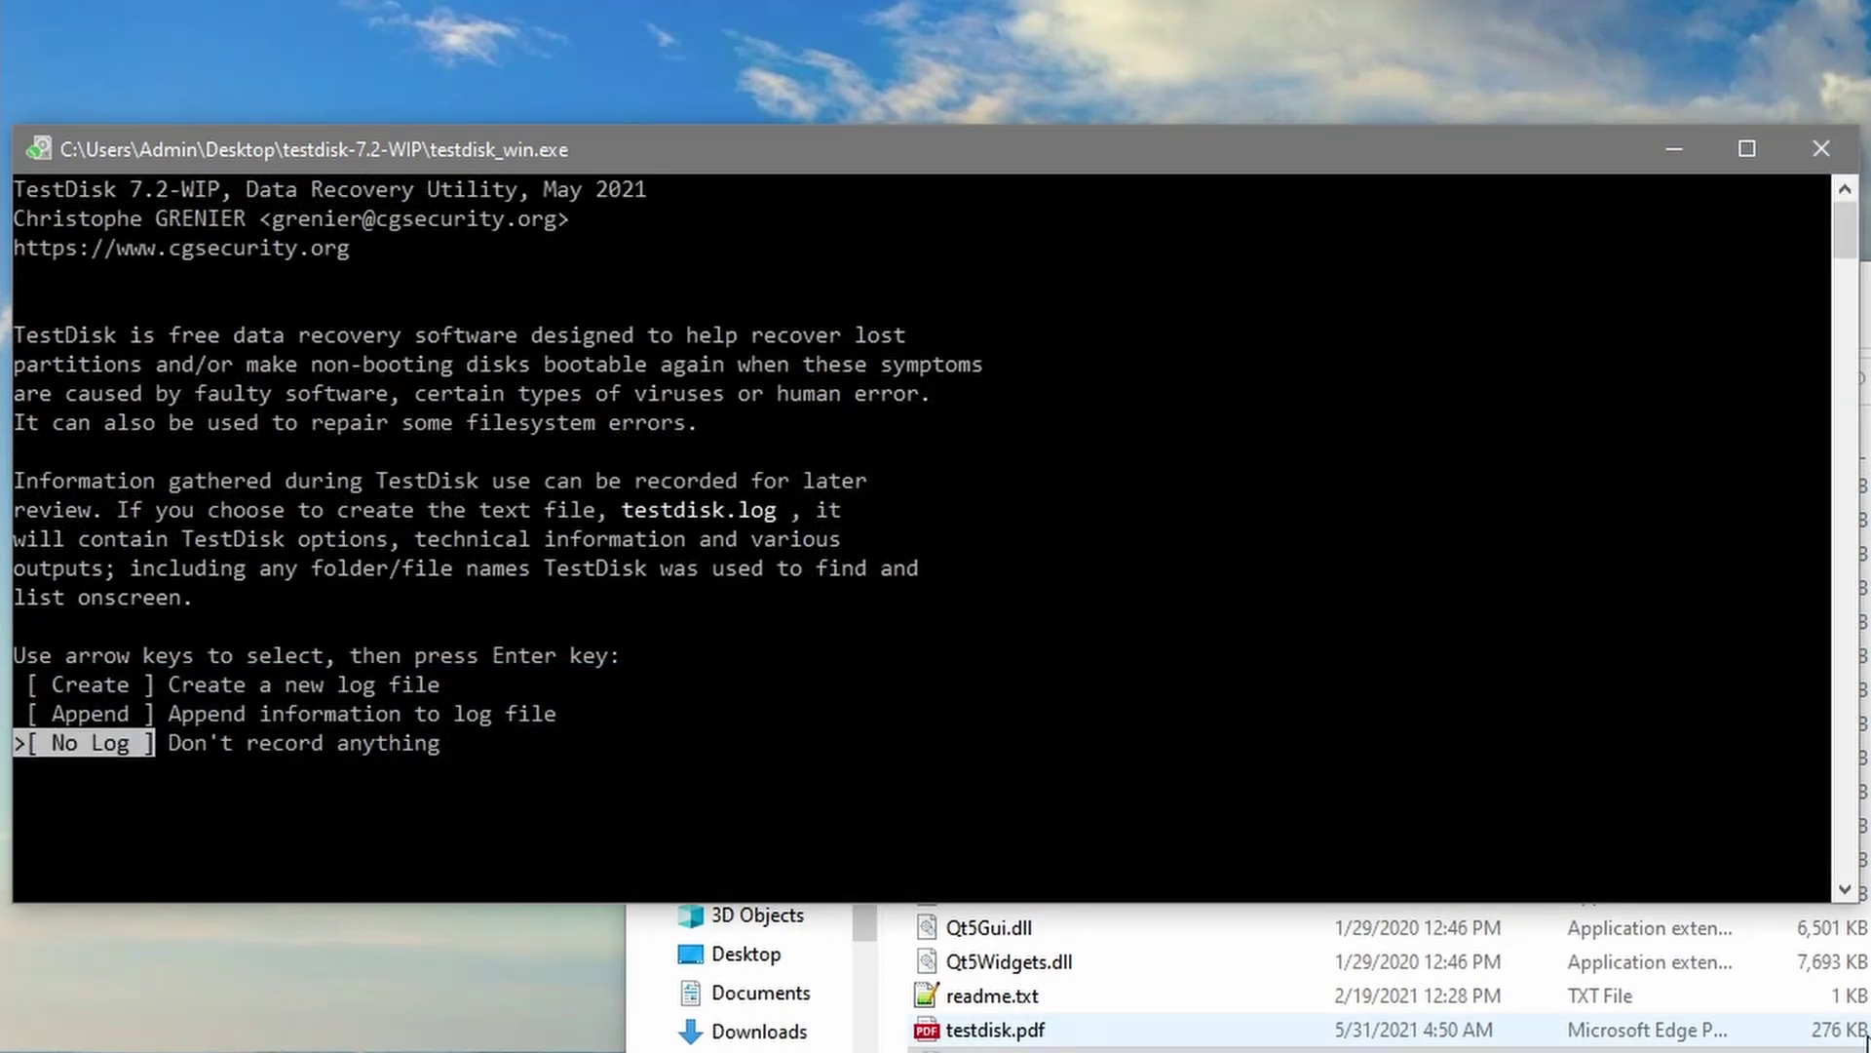
key("Return")
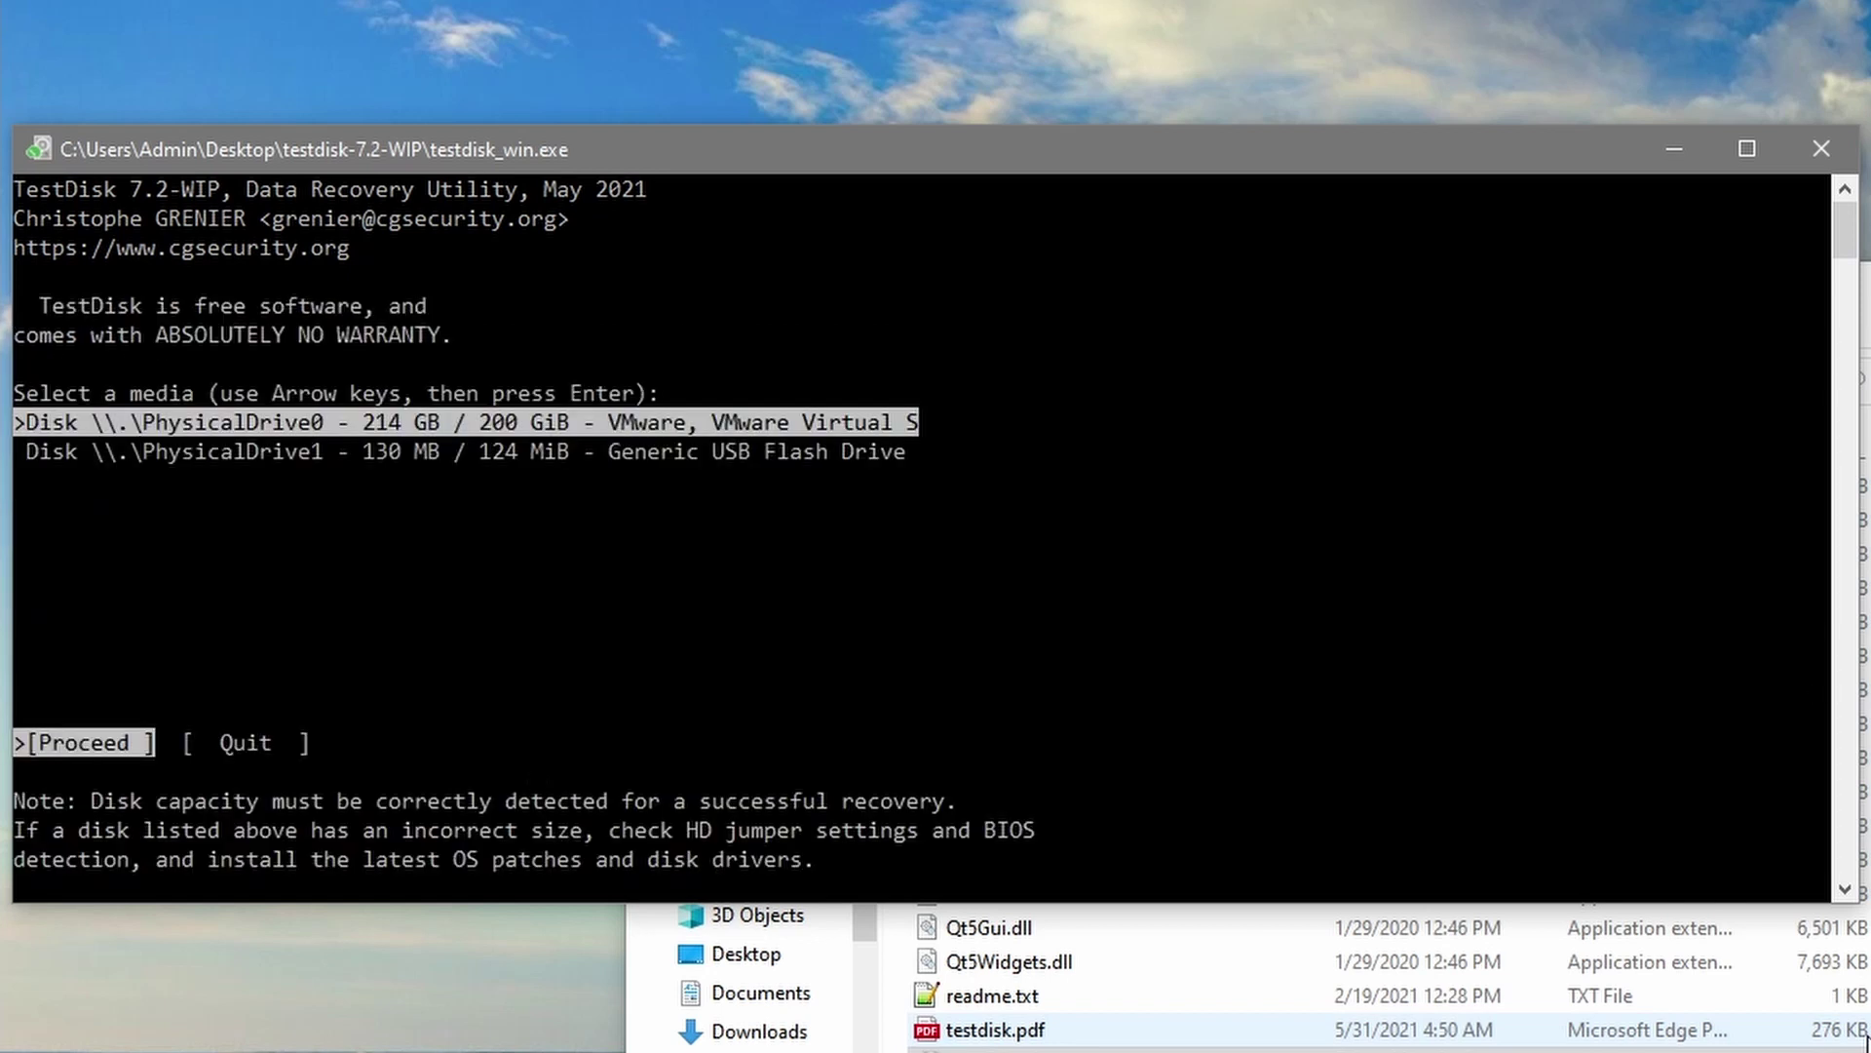
key("Down")
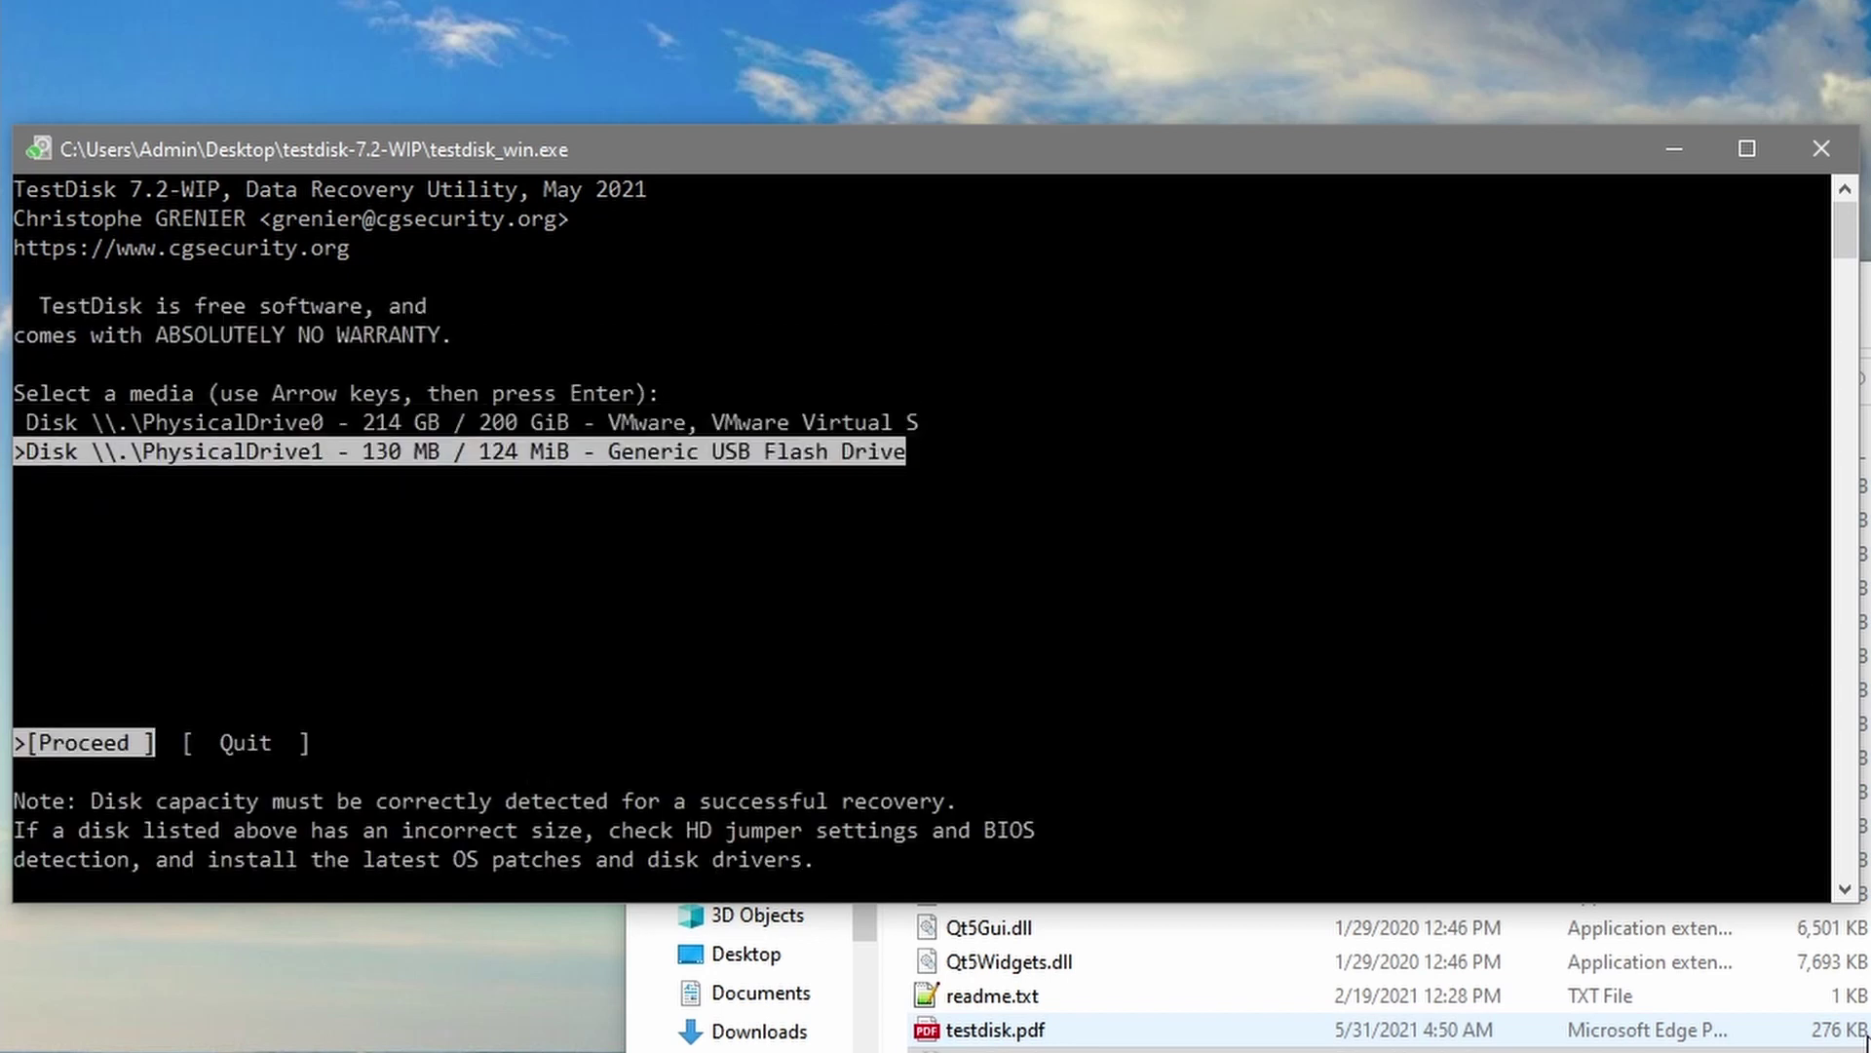
key("Return")
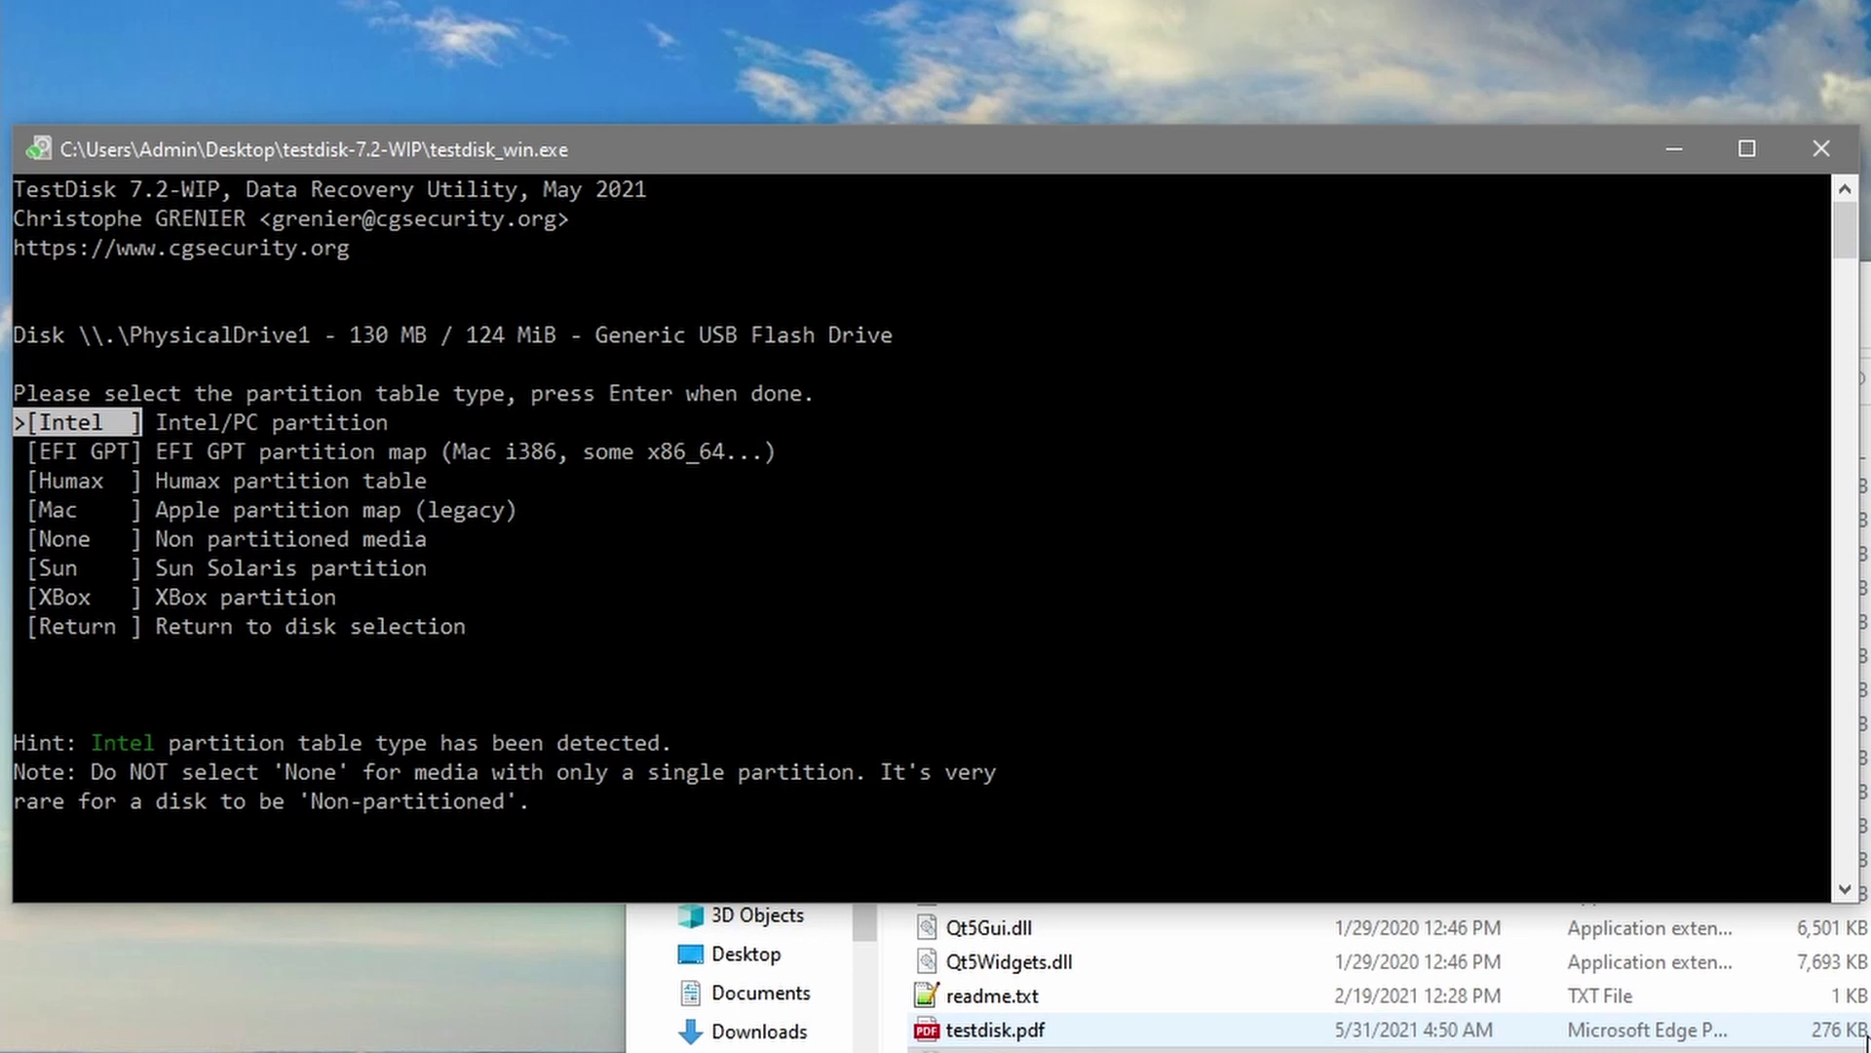
key("Down")
key("Up")
Step: Accept the Intel partition type and run Undelete from the drive's filesystem utilities
key("Return")
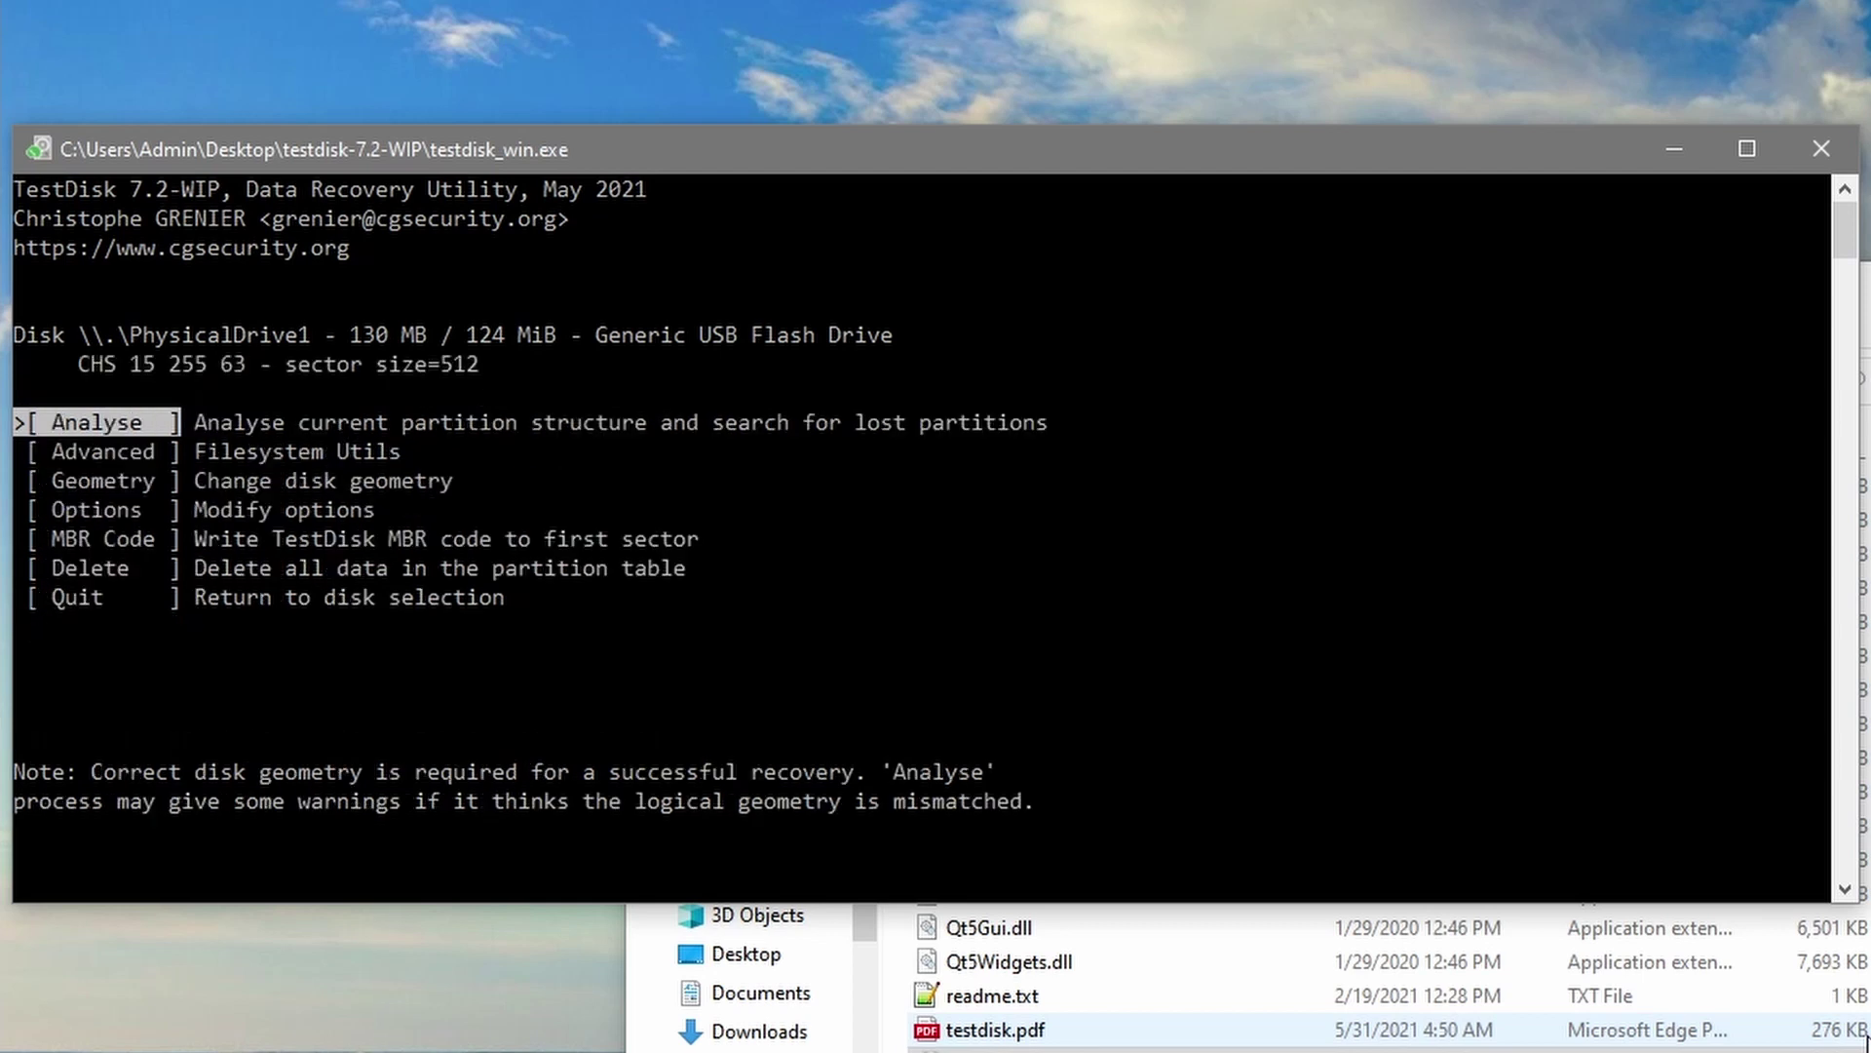
key("Down")
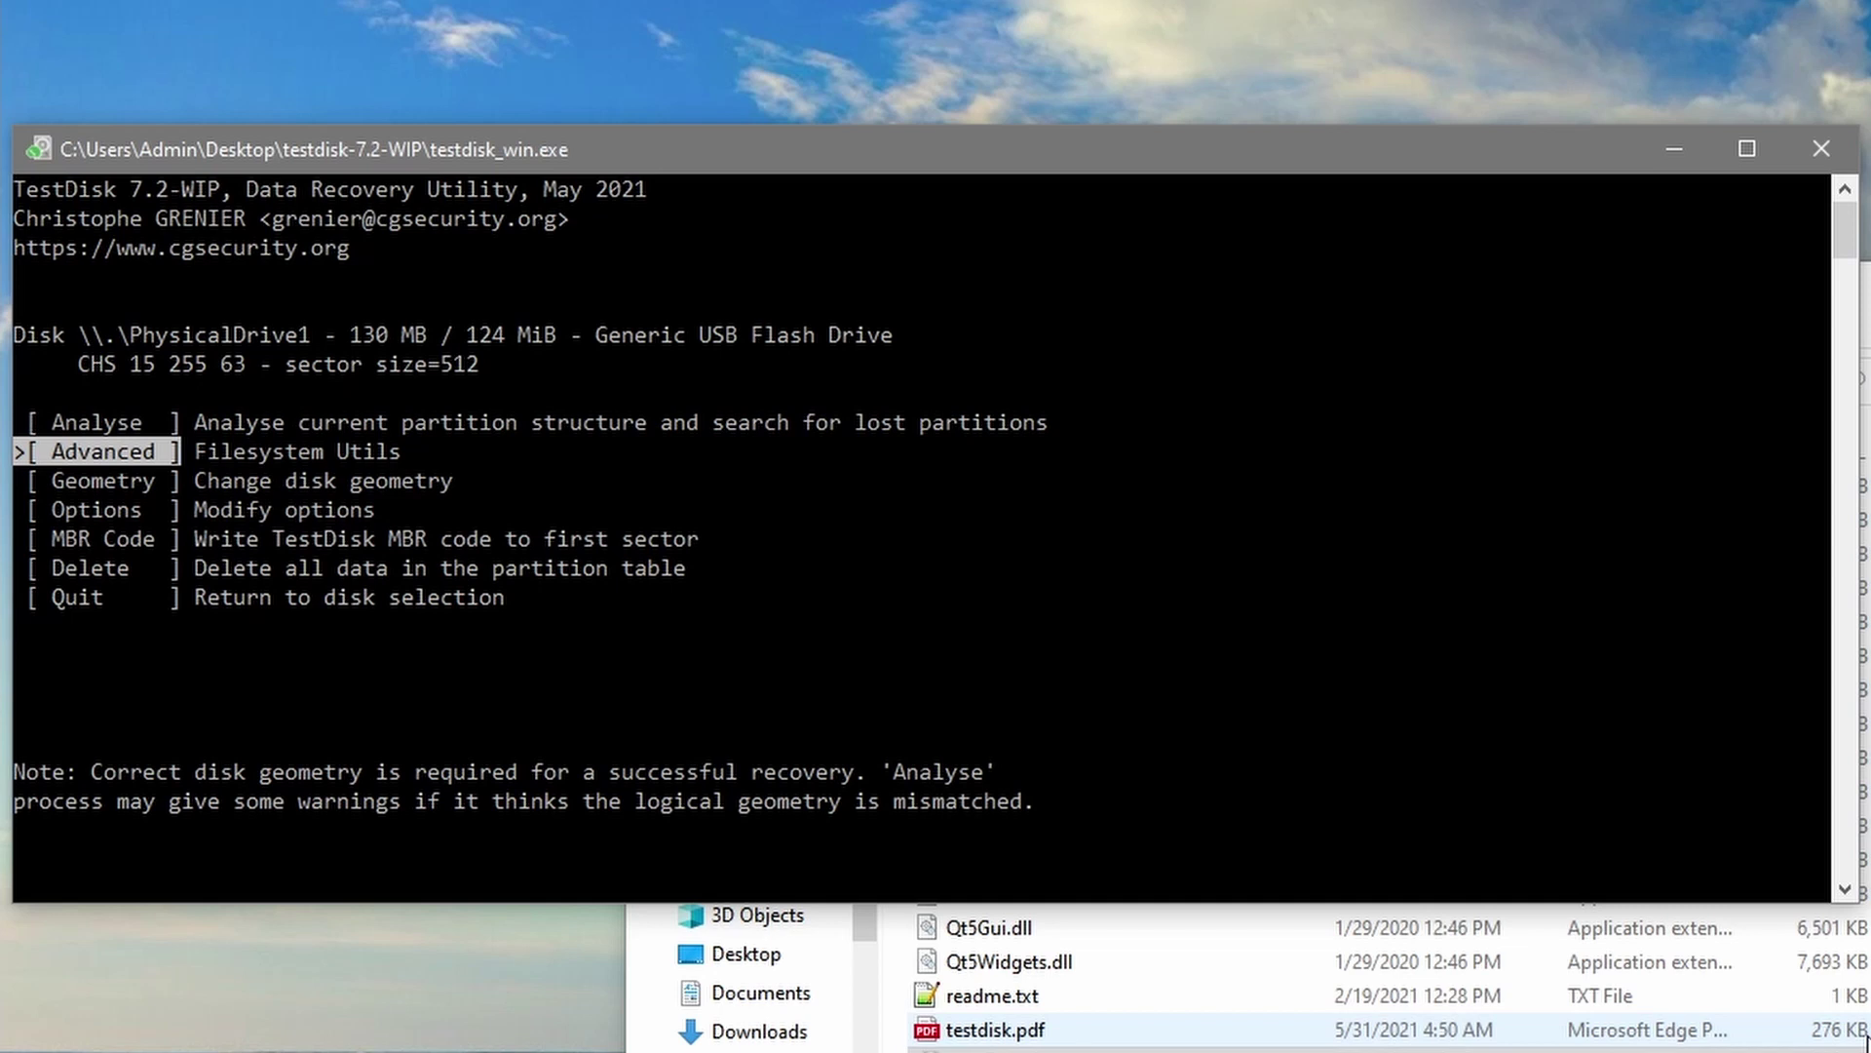
key("Return")
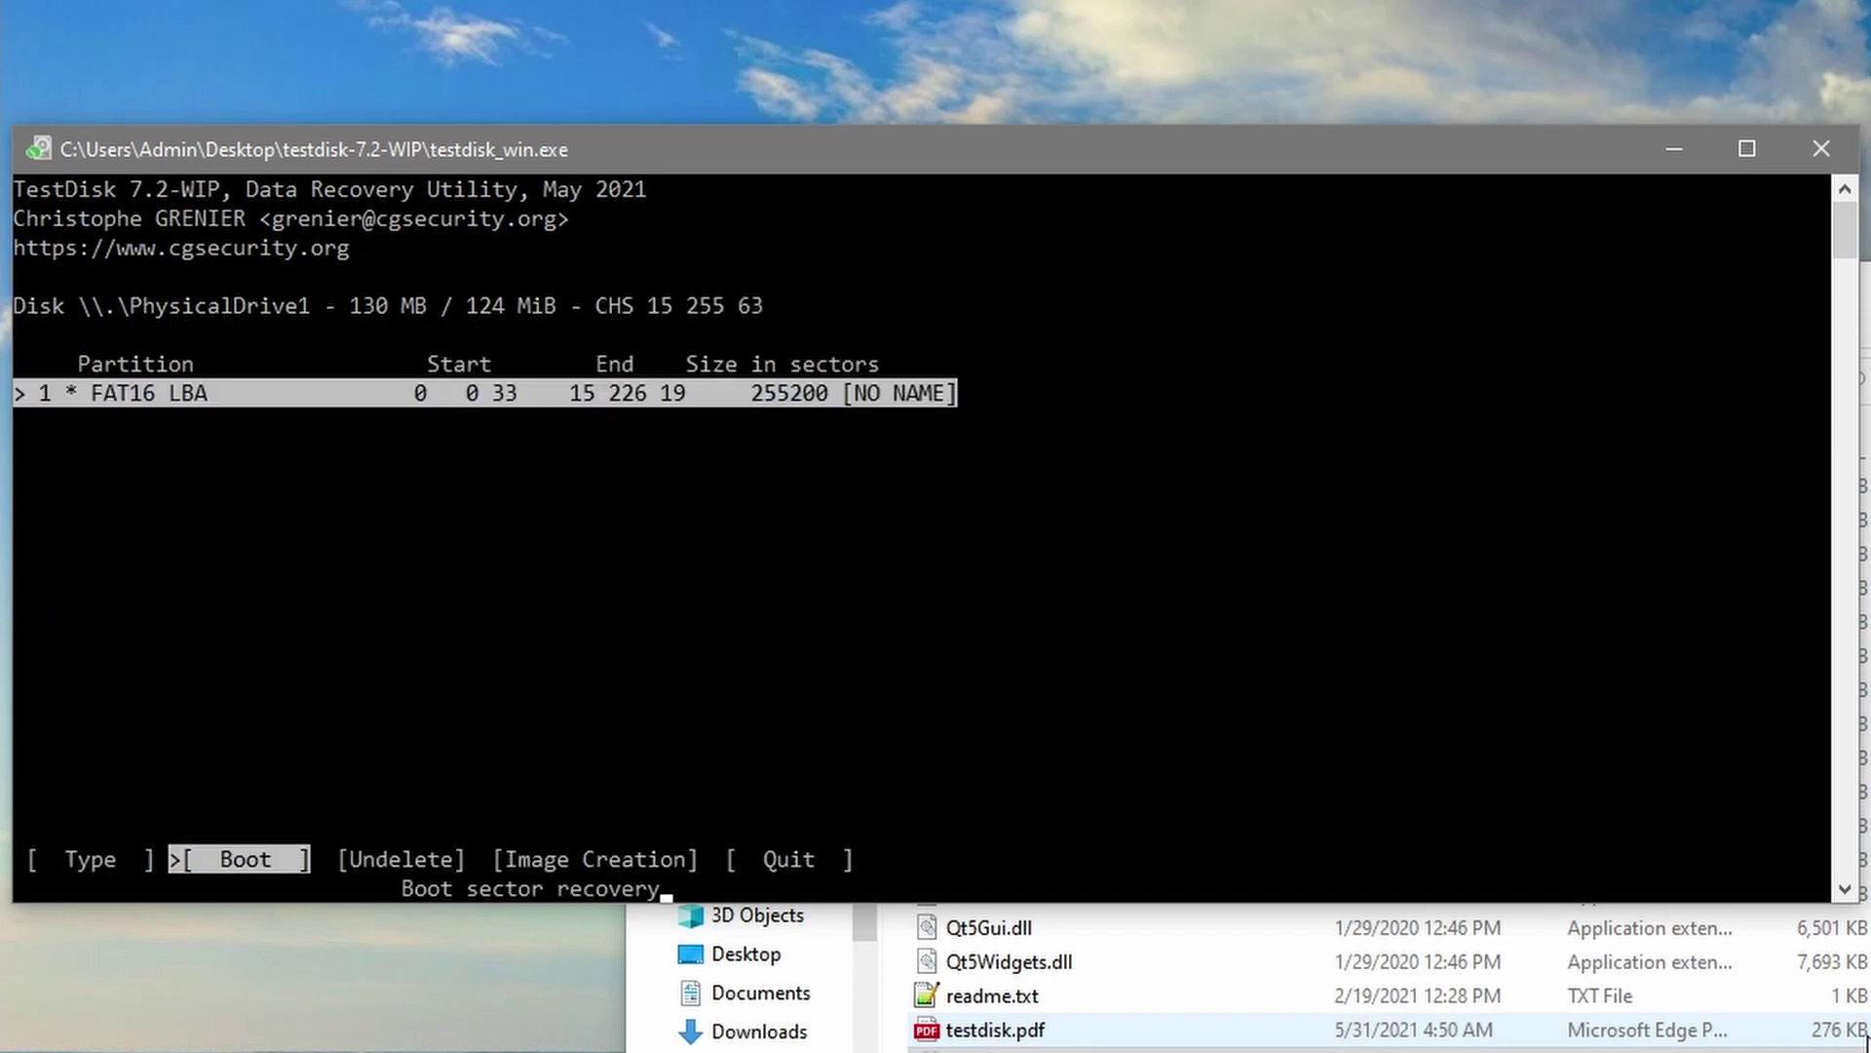
key("Left")
key("Right")
key("Right")
key("Right")
key("Right")
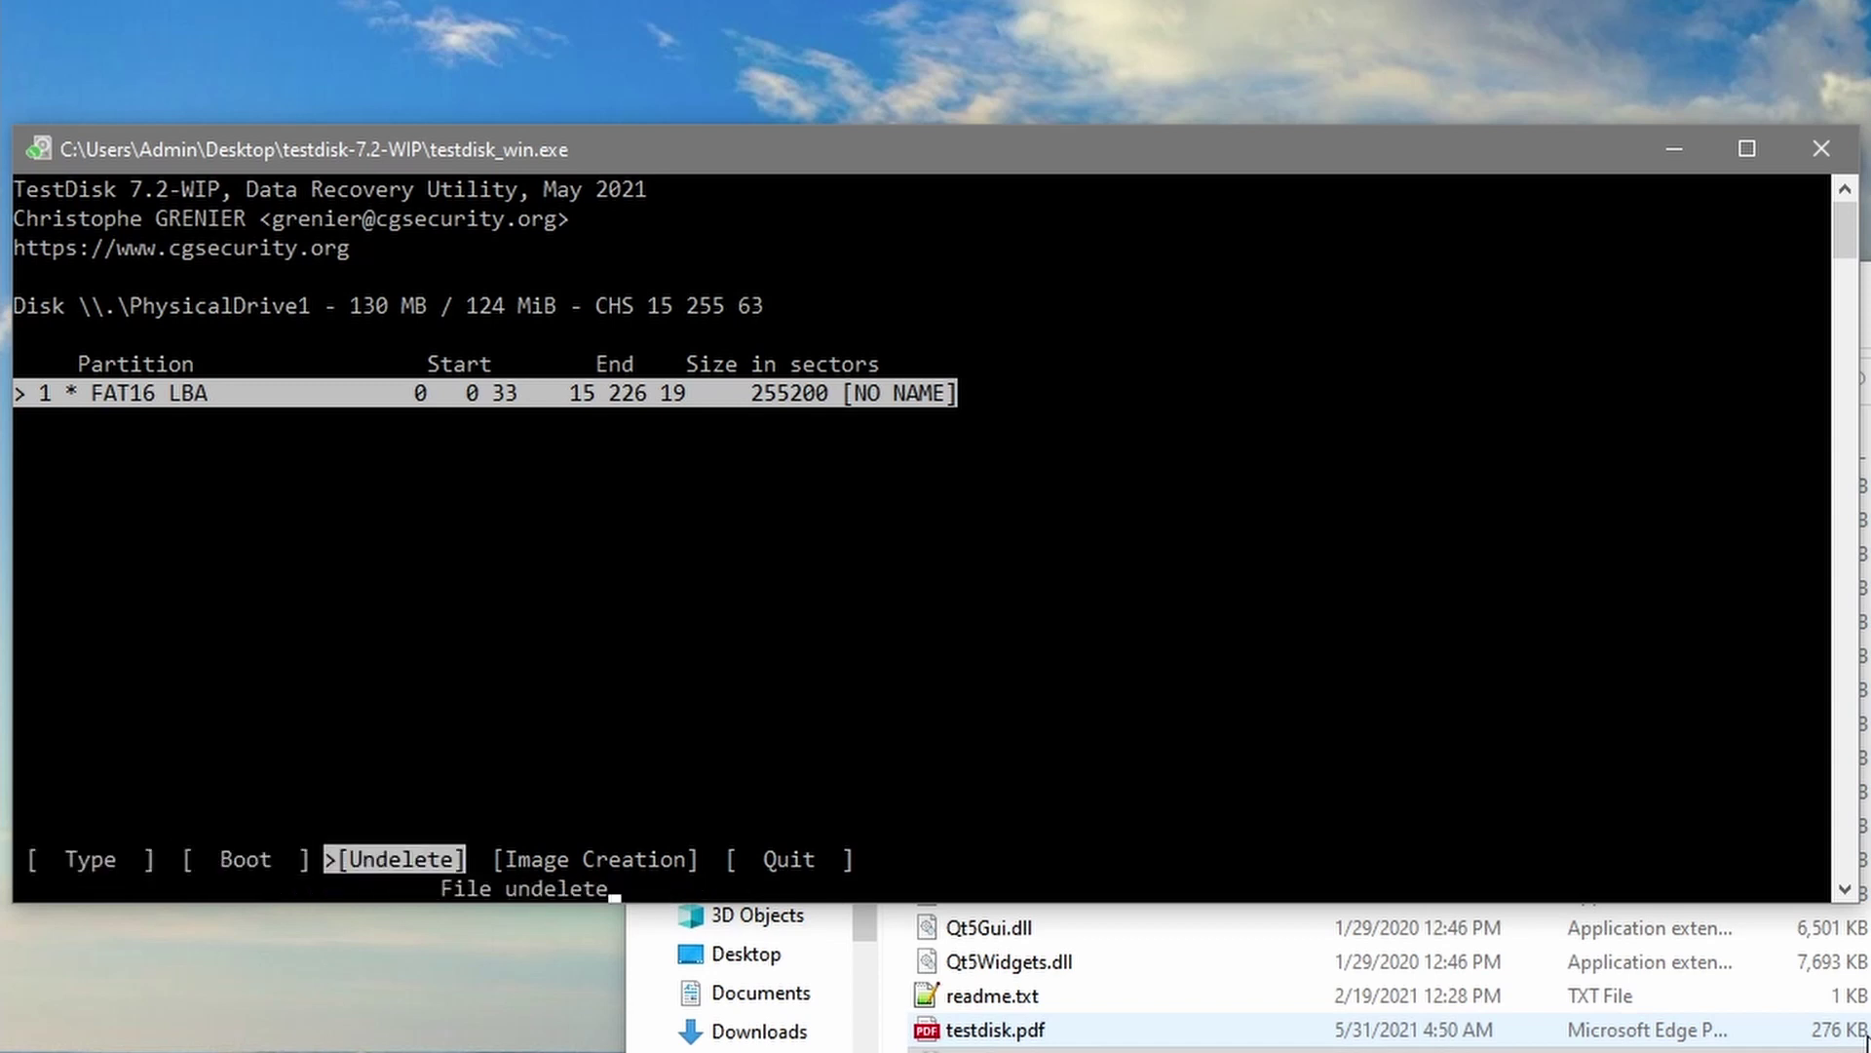
key("Left")
key("Left")
key("Left")
key("Right")
key("Return")
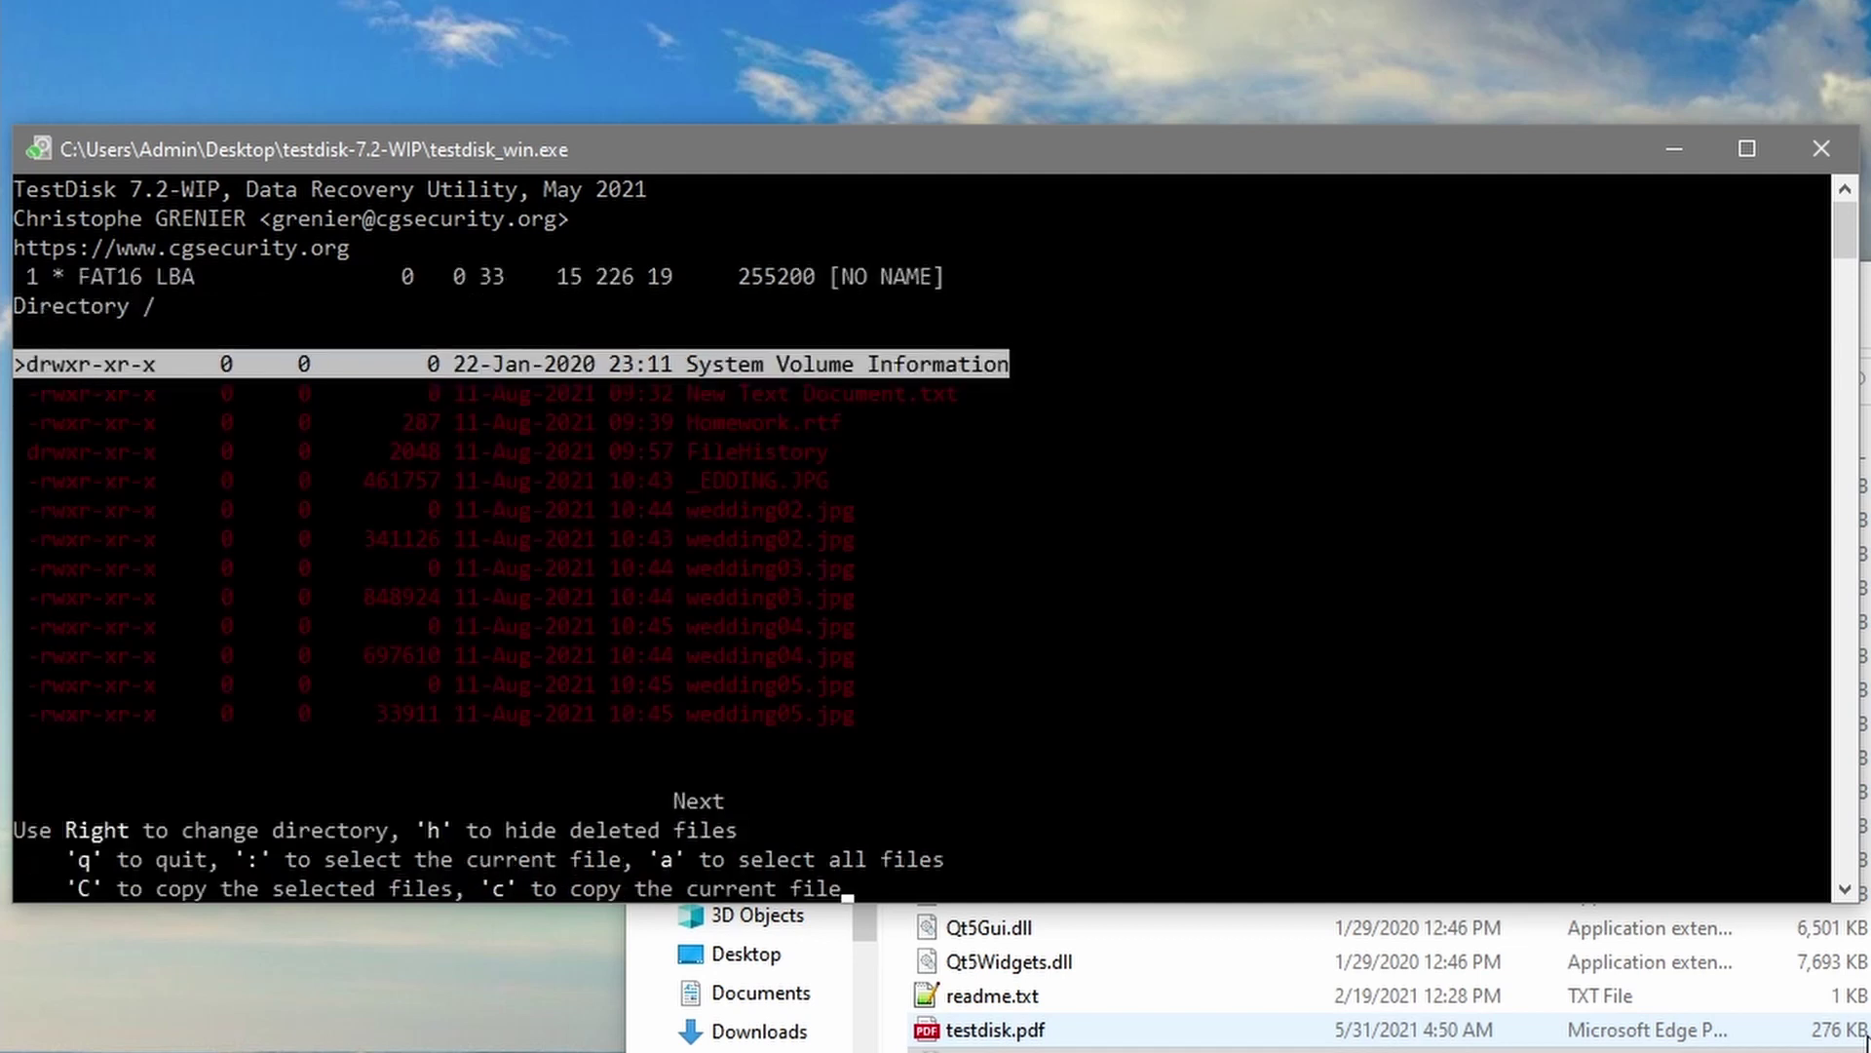
Step: Browse the deleted Homework.rtf and wedding photos, then mark all files with 'a'
key("Down")
key("Down")
key("Down")
key("Down")
key("Down")
key("Down")
key("Down")
key("Down")
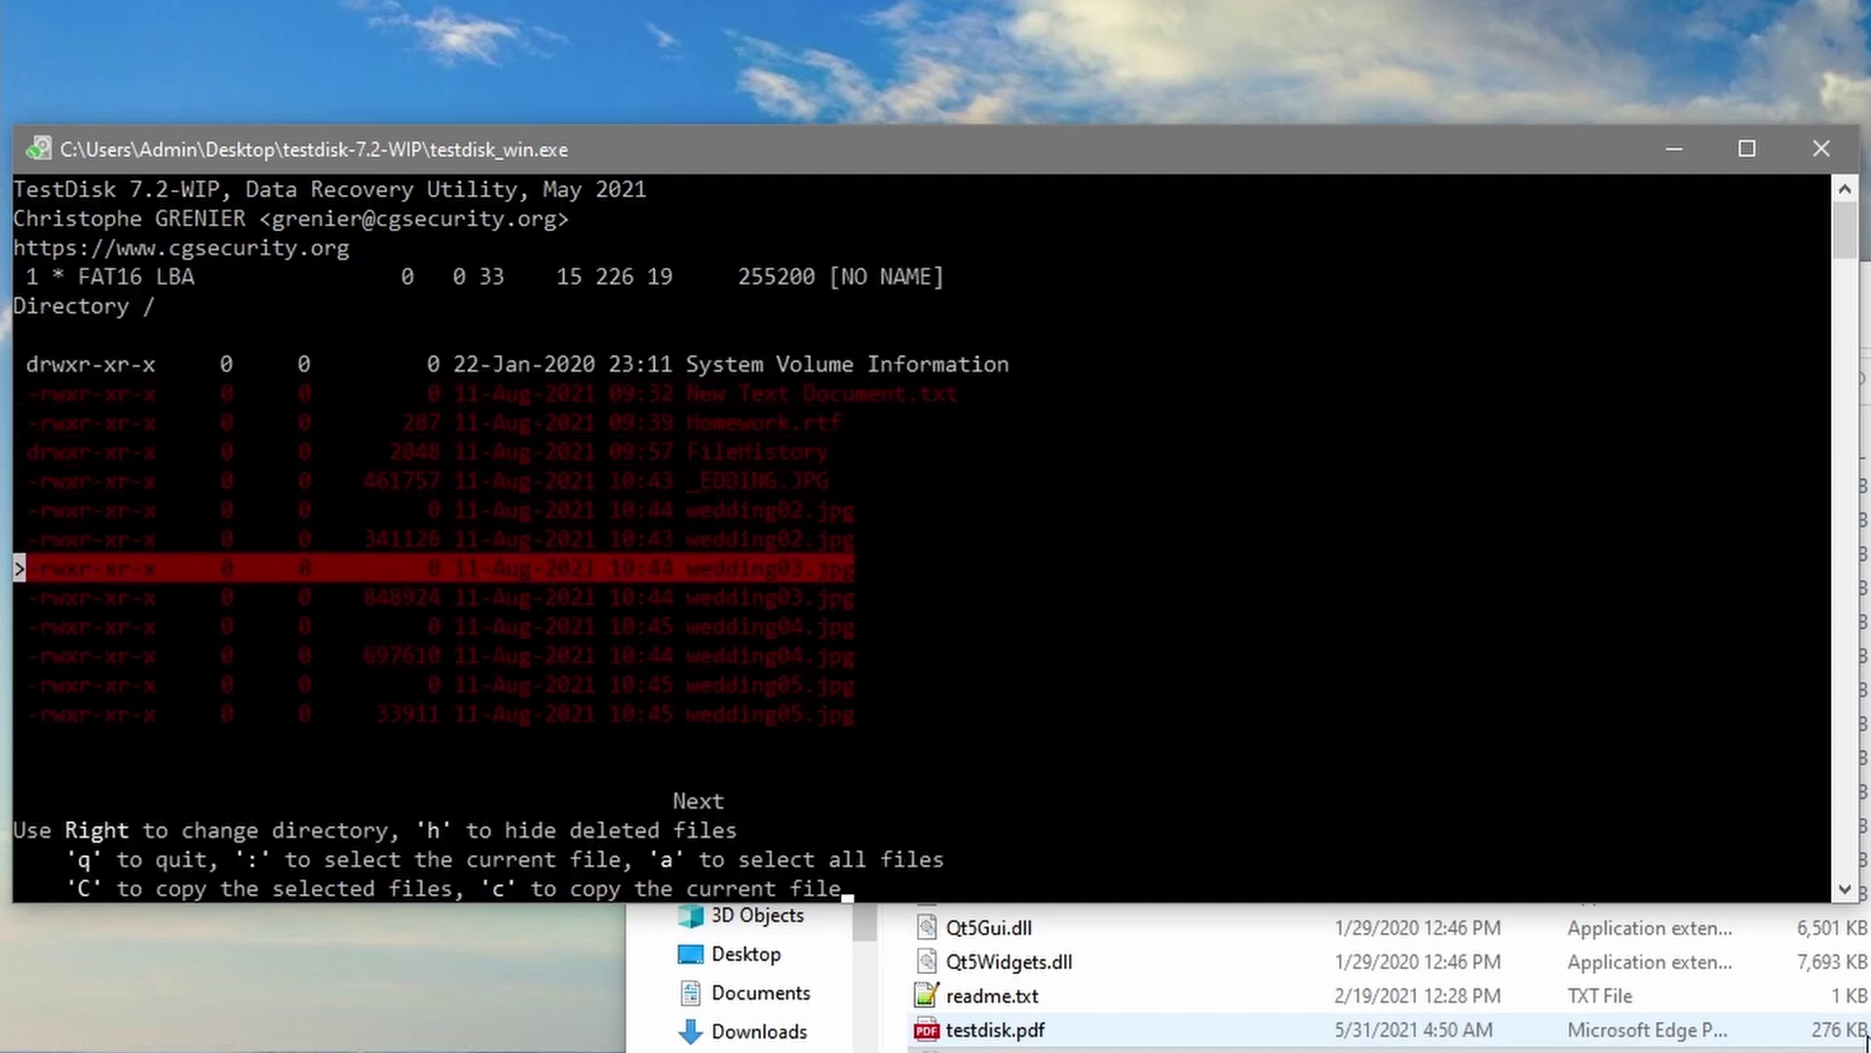
key("Down")
key("Down")
key("Down")
key("Down")
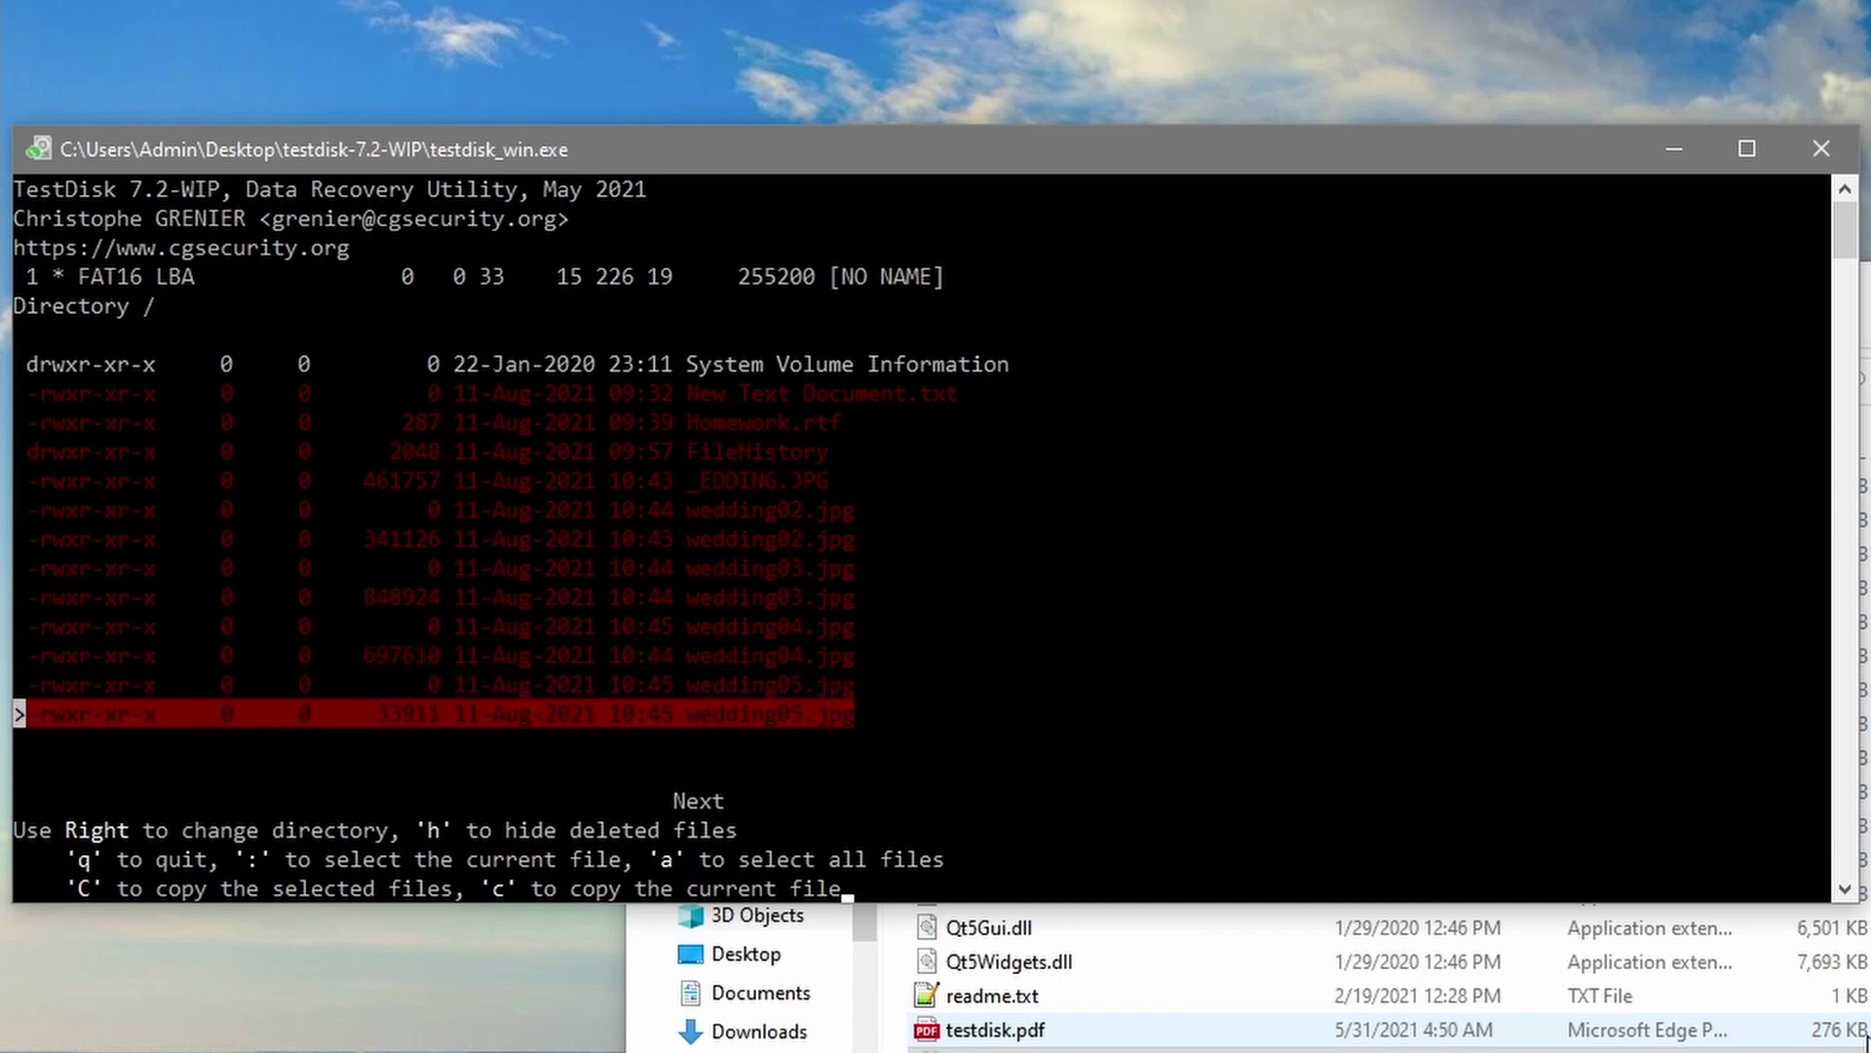
key("Up")
key("Up")
key("Up")
key("Up")
key("Up")
key("Up")
key("Up")
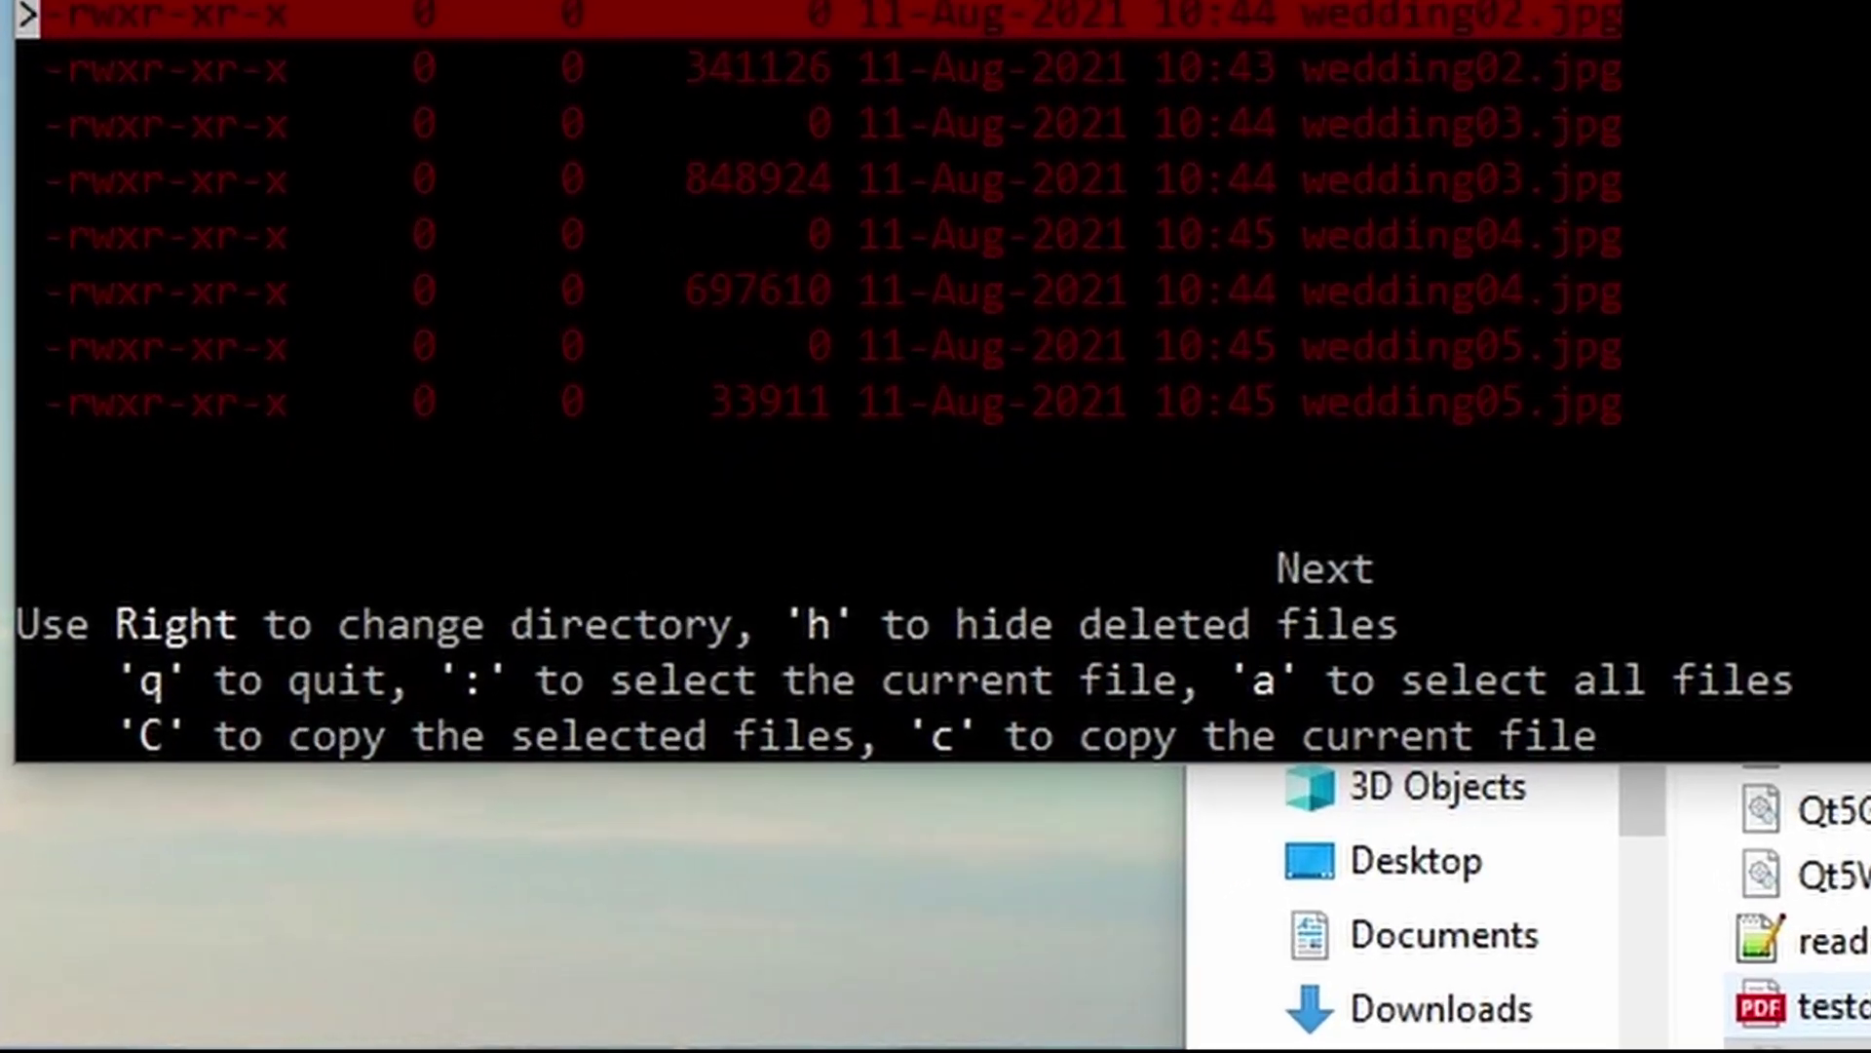
key("a")
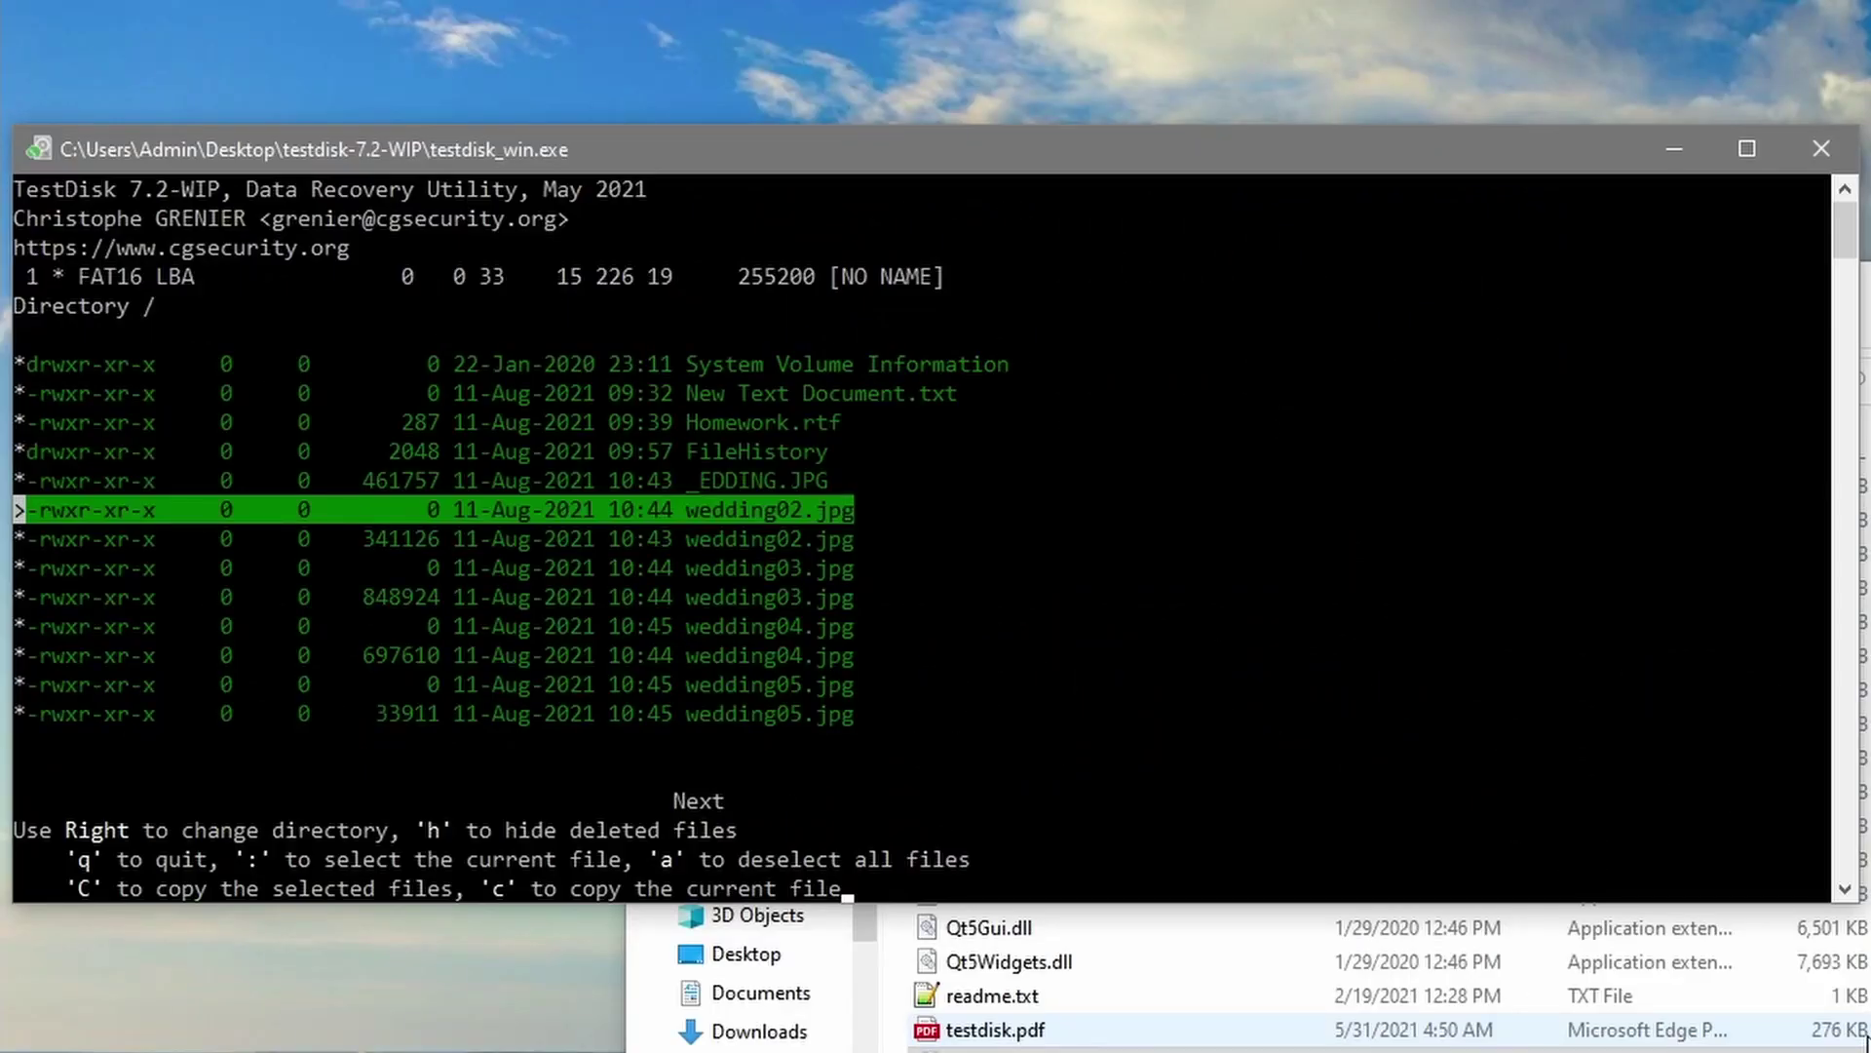
Step: Copy the marked files to Desktop\Recovery, ending with 'Copy done! 13 ok, 0 failed'
key("shift+c")
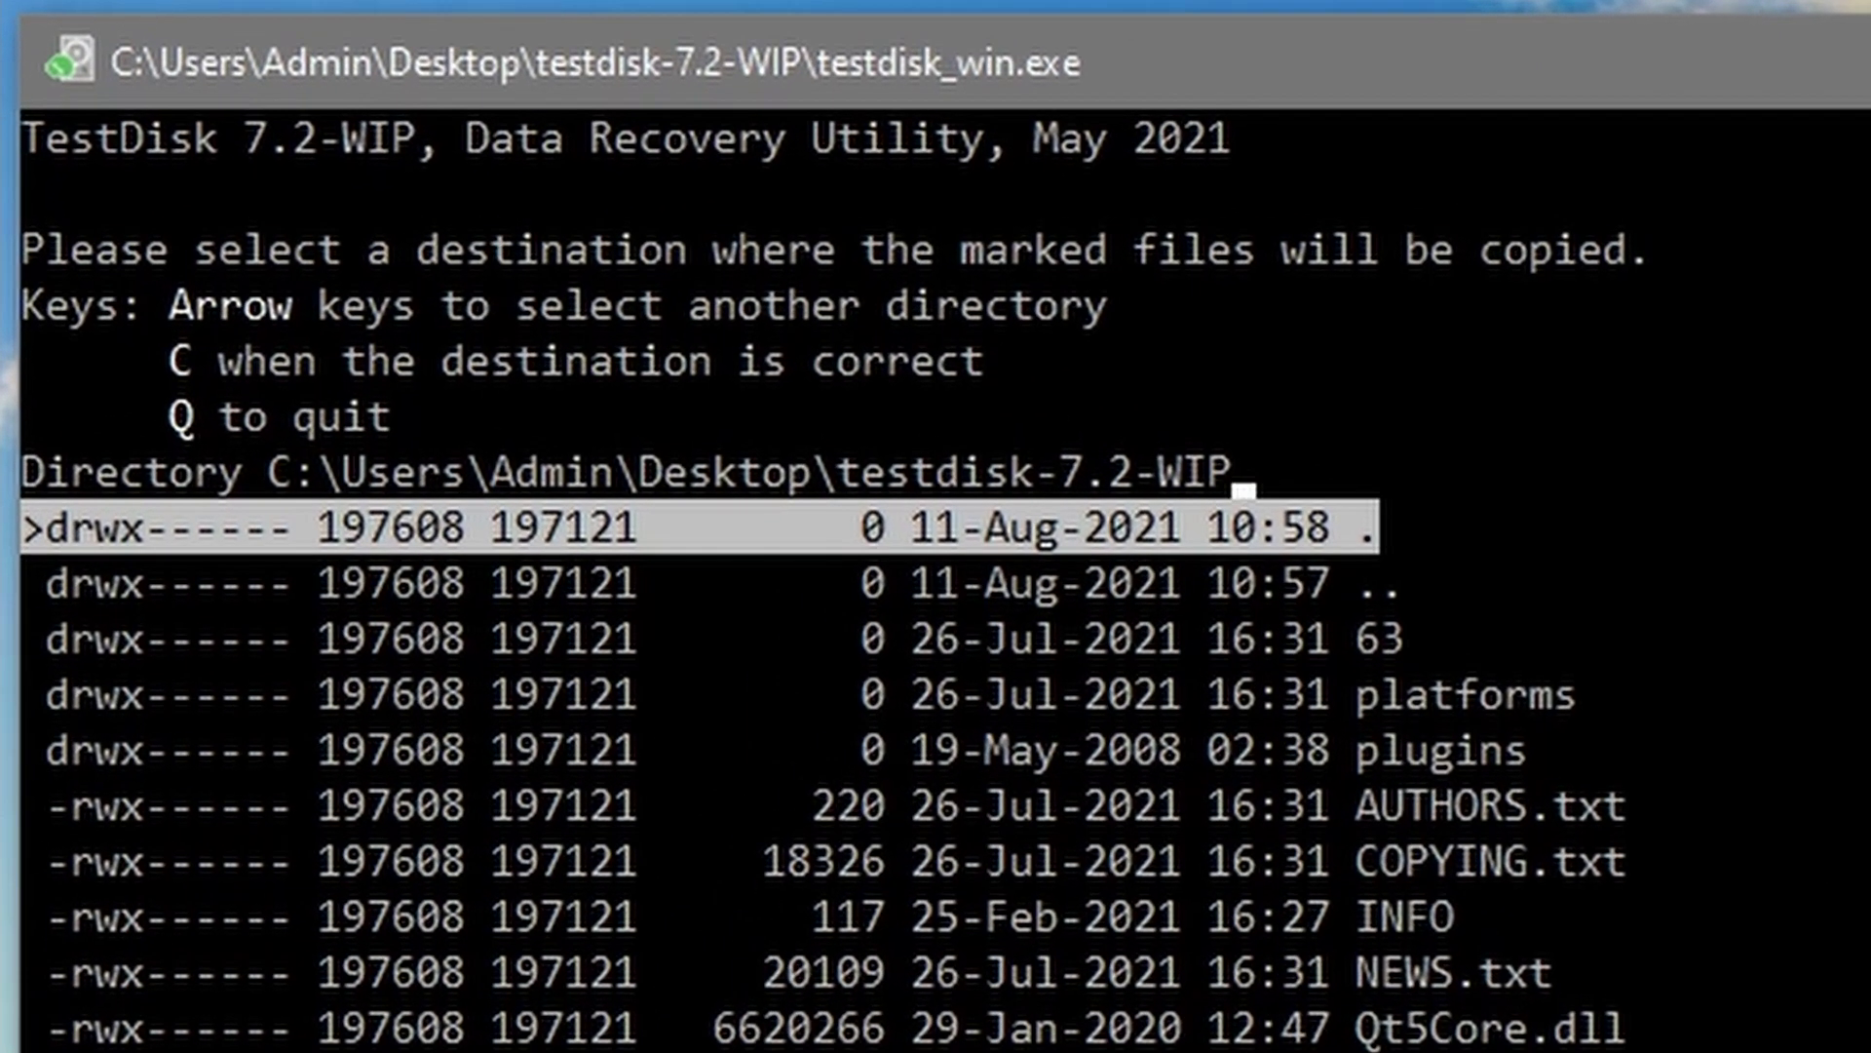
key("Left")
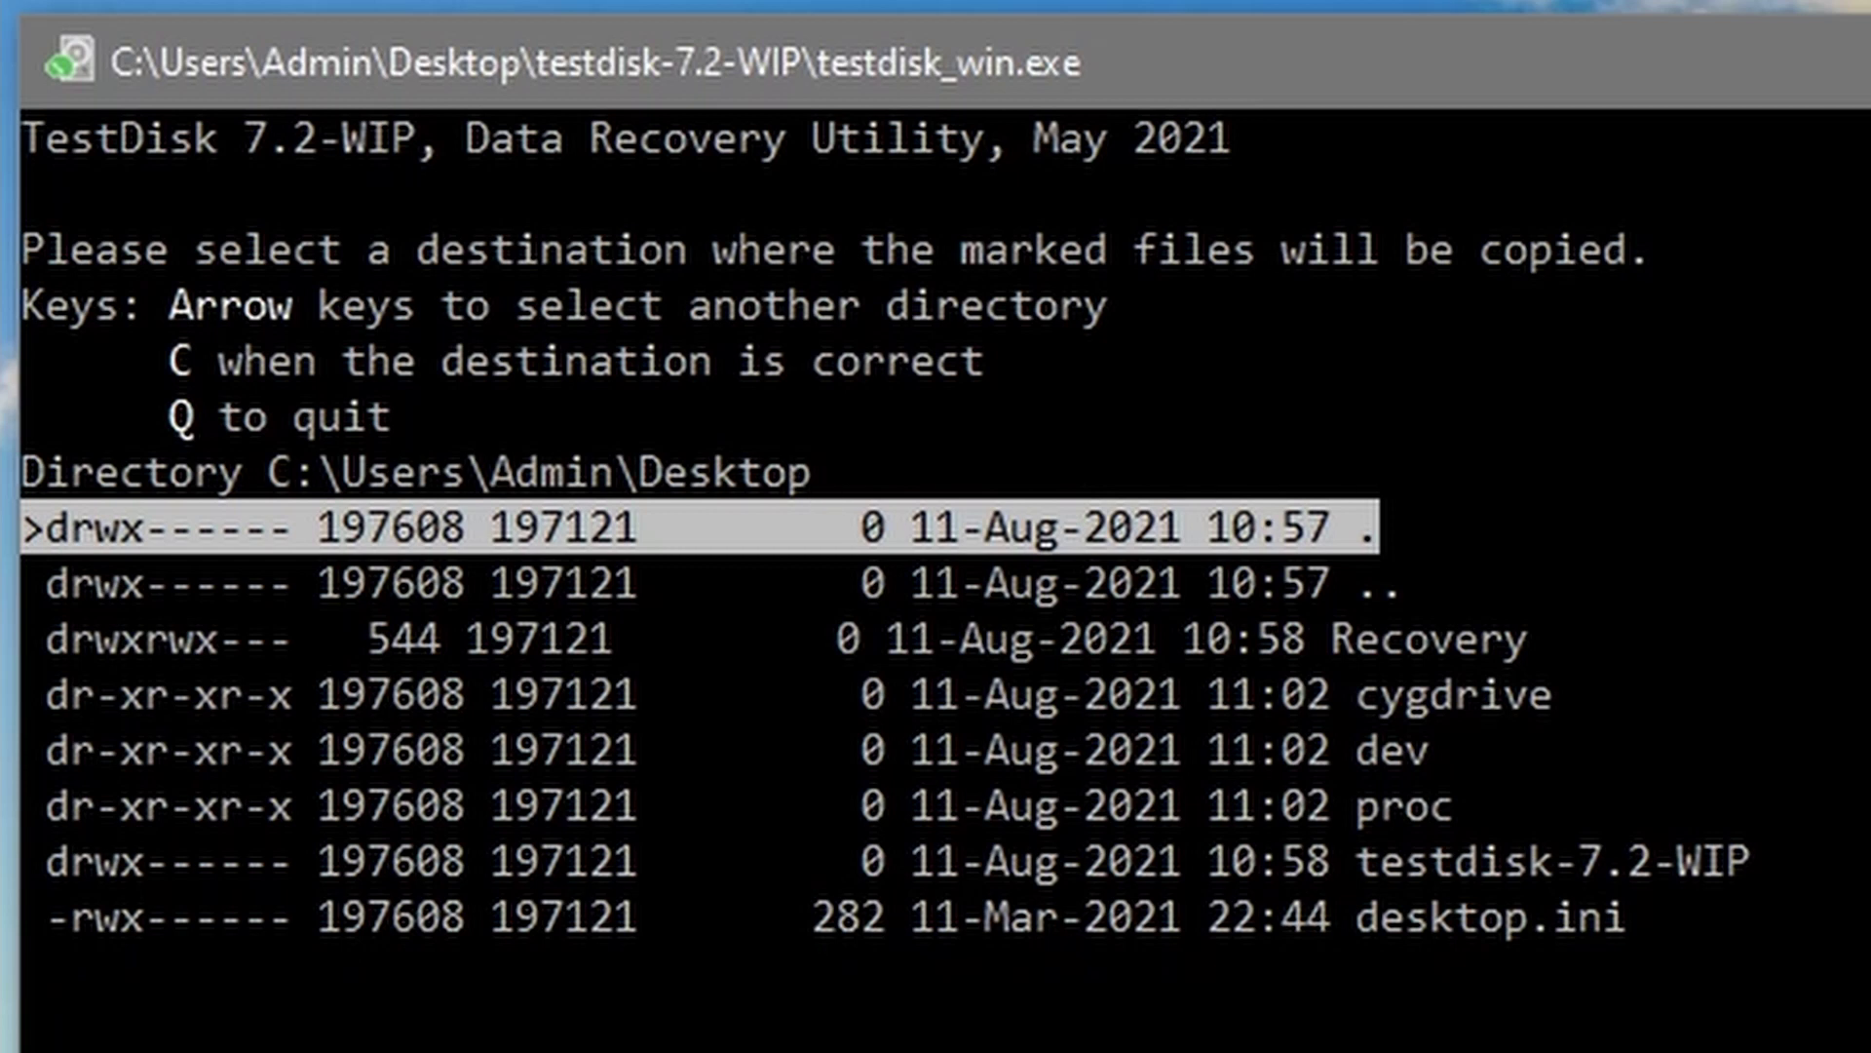
key("Down")
key("Down")
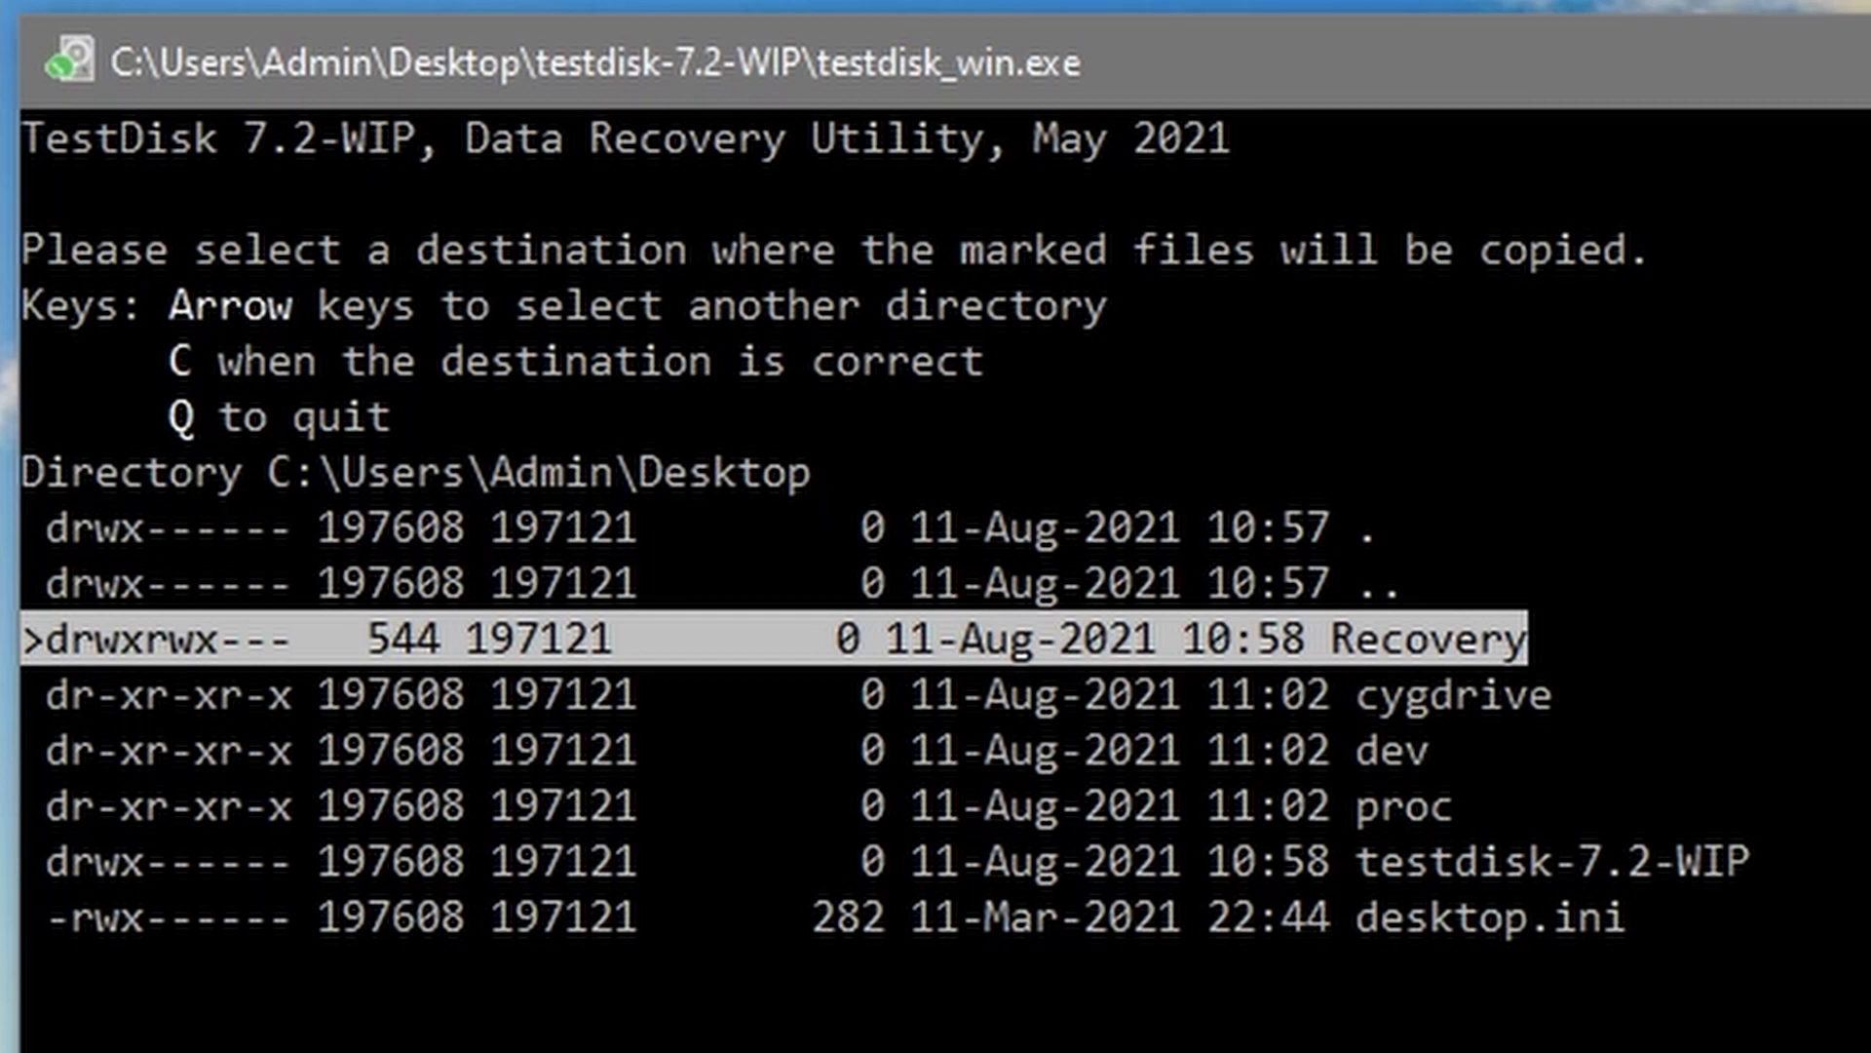
key("Right")
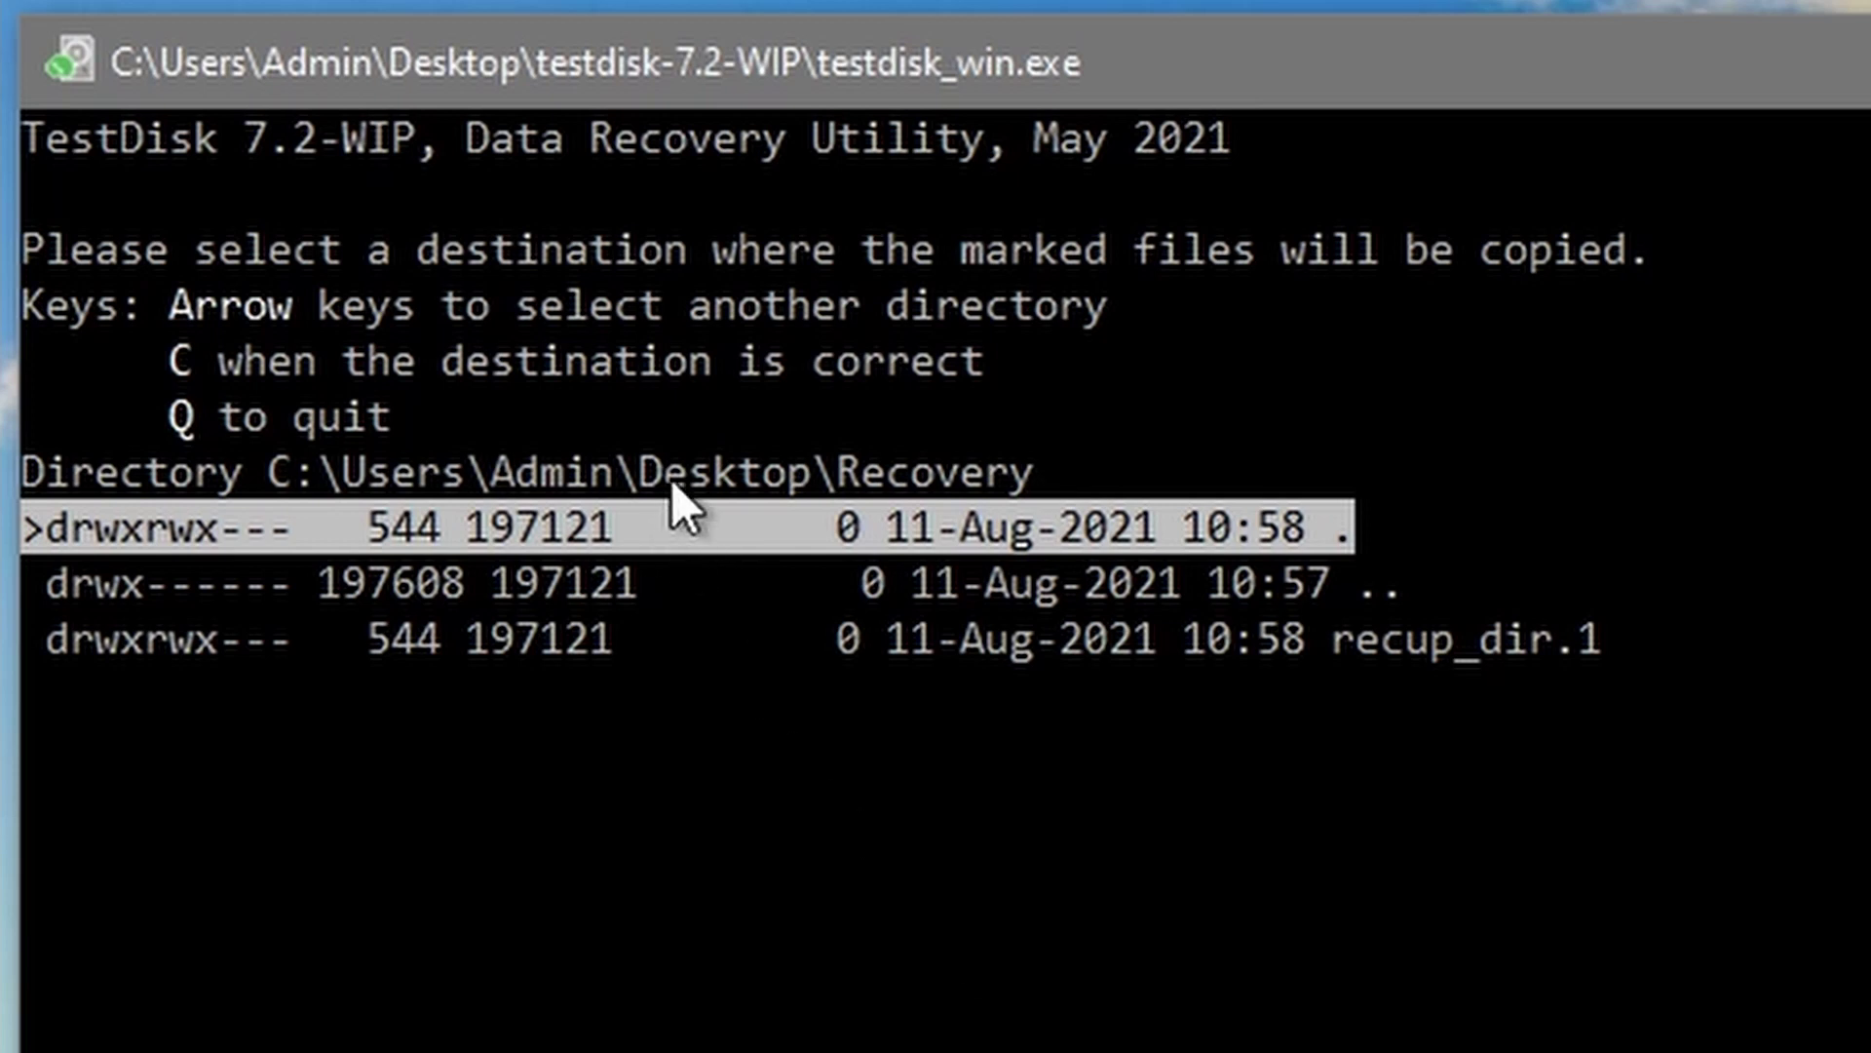
left_click_drag(651, 482, 1044, 493)
left_click(1043, 492)
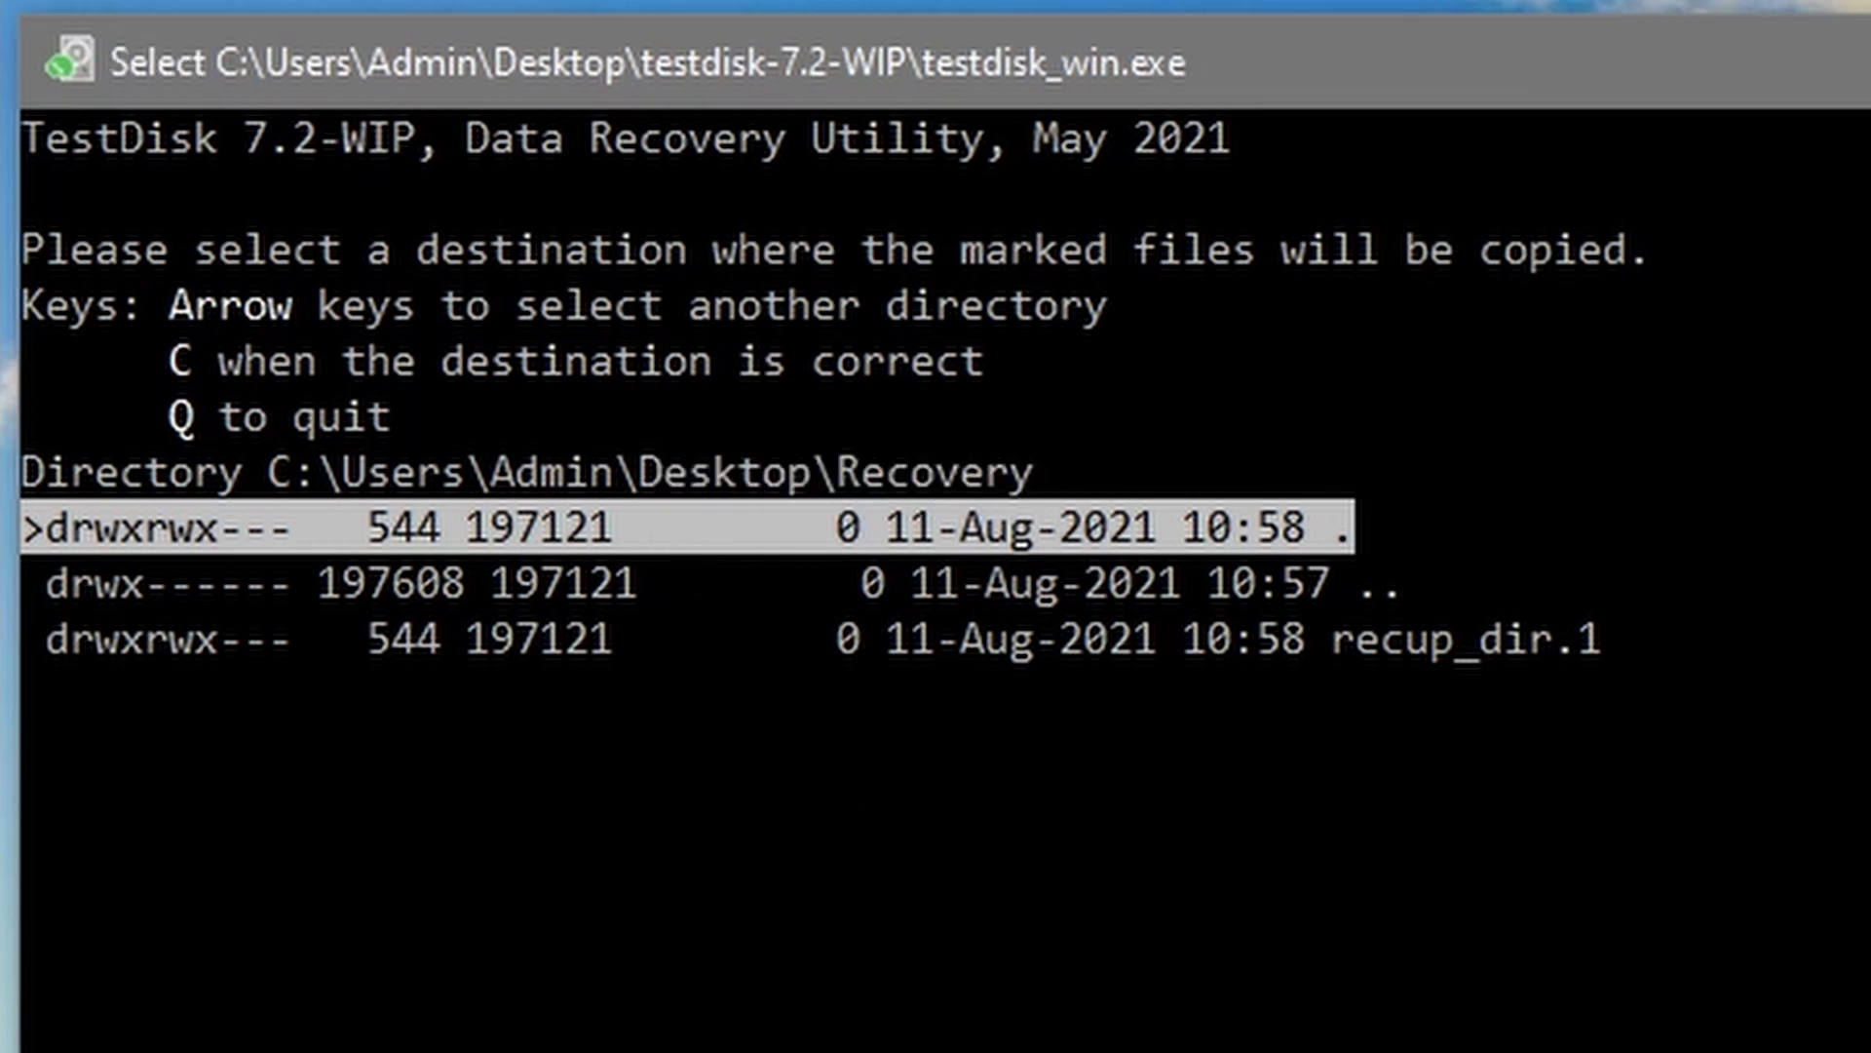
key("c")
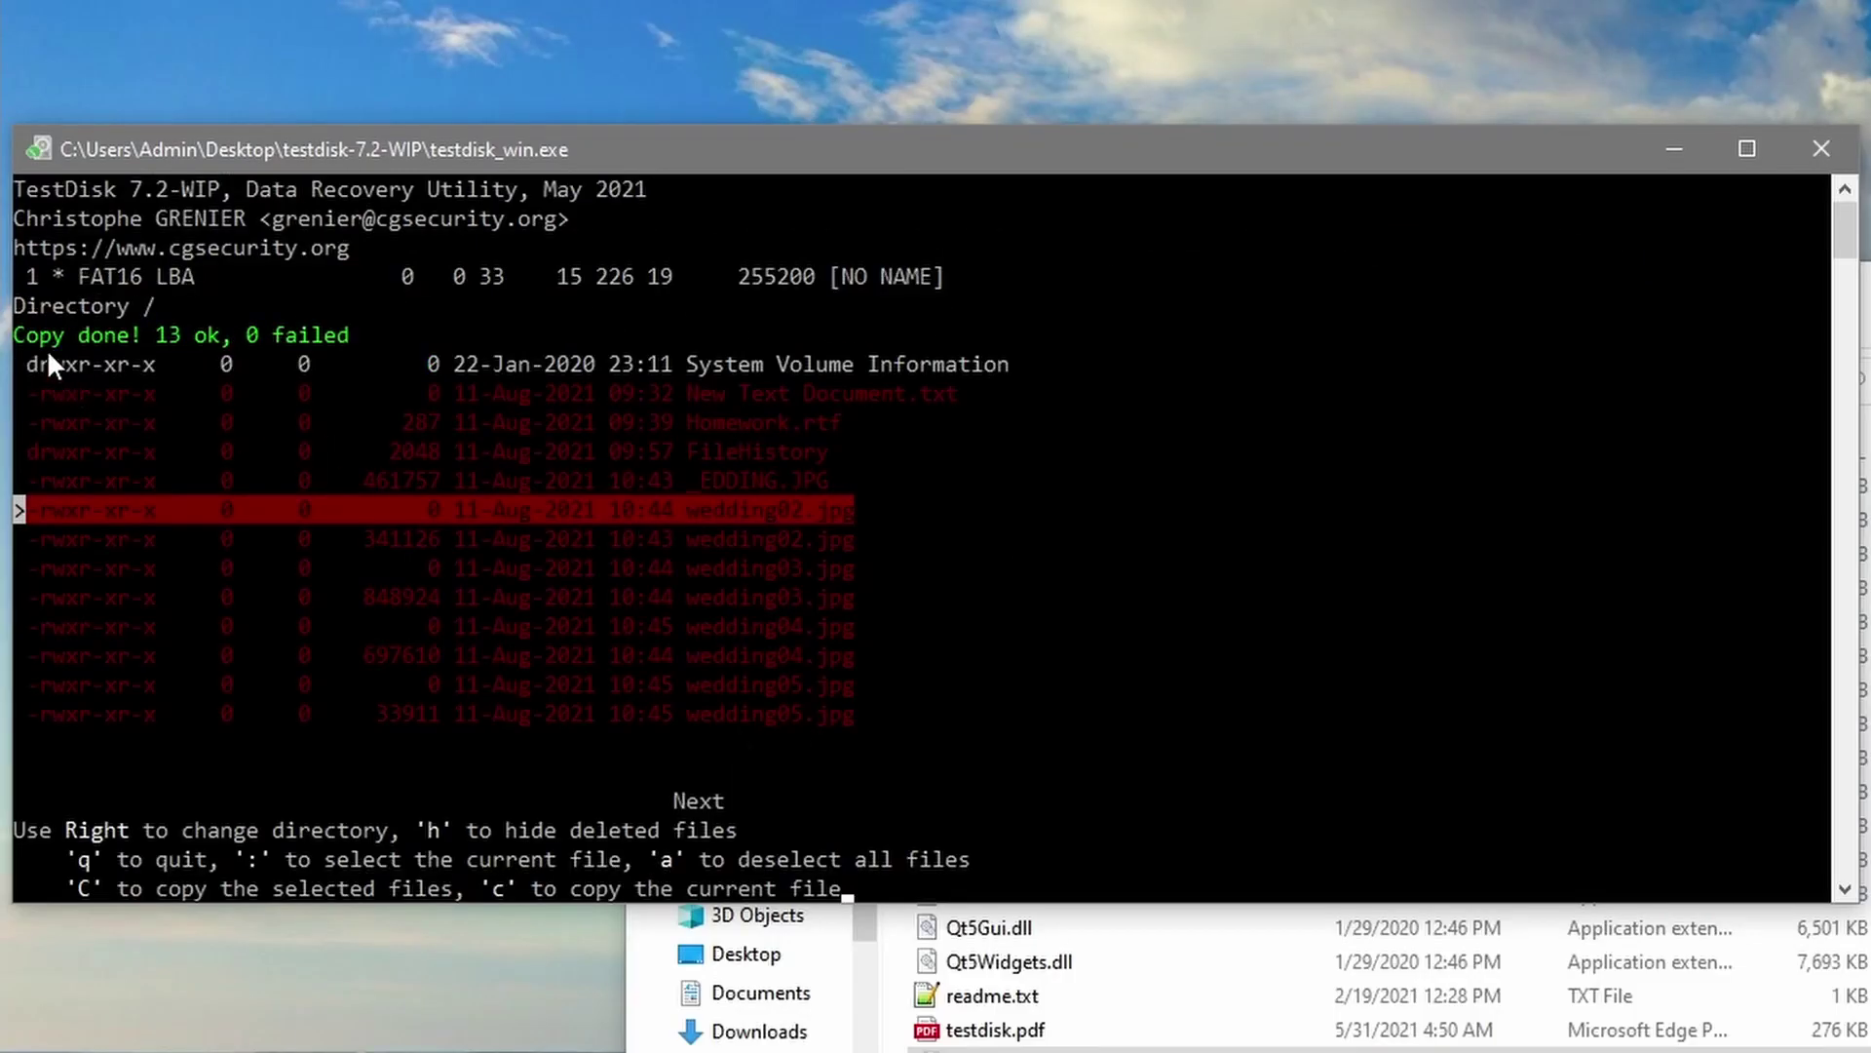
left_click_drag(37, 342, 275, 329)
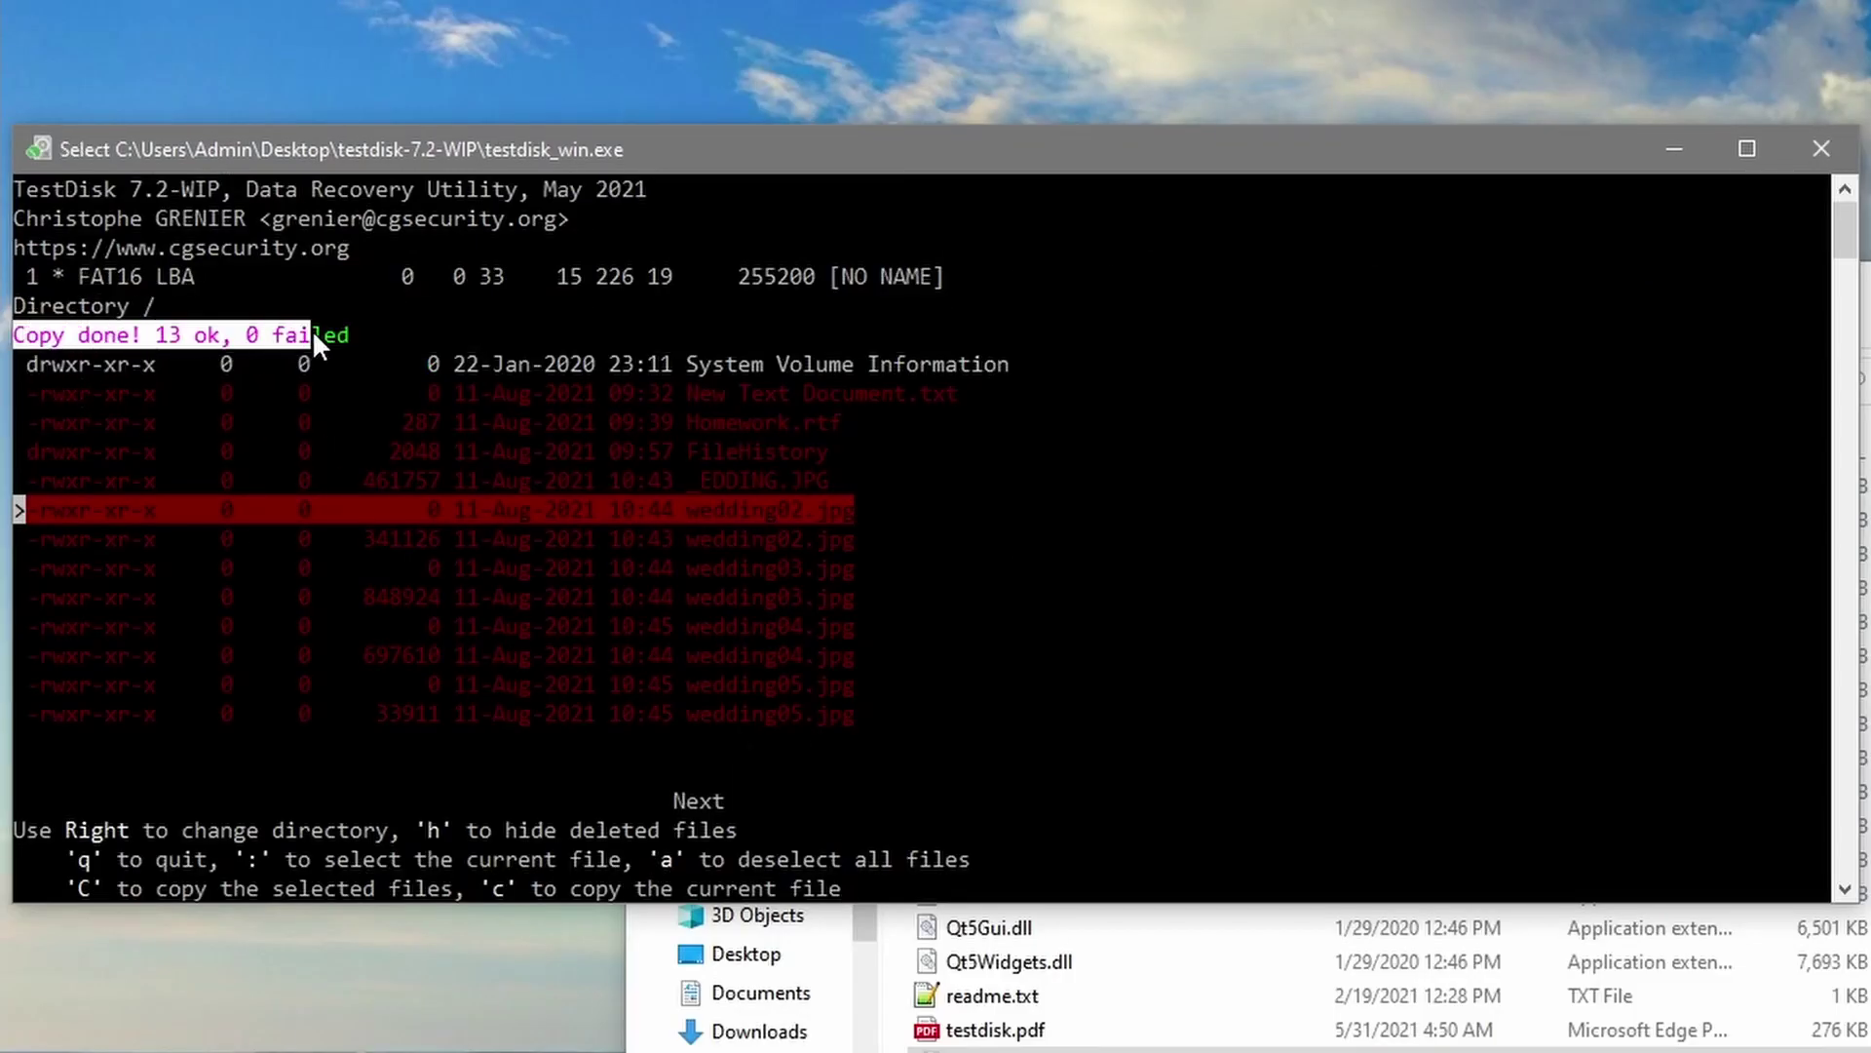
left_click(1374, 684)
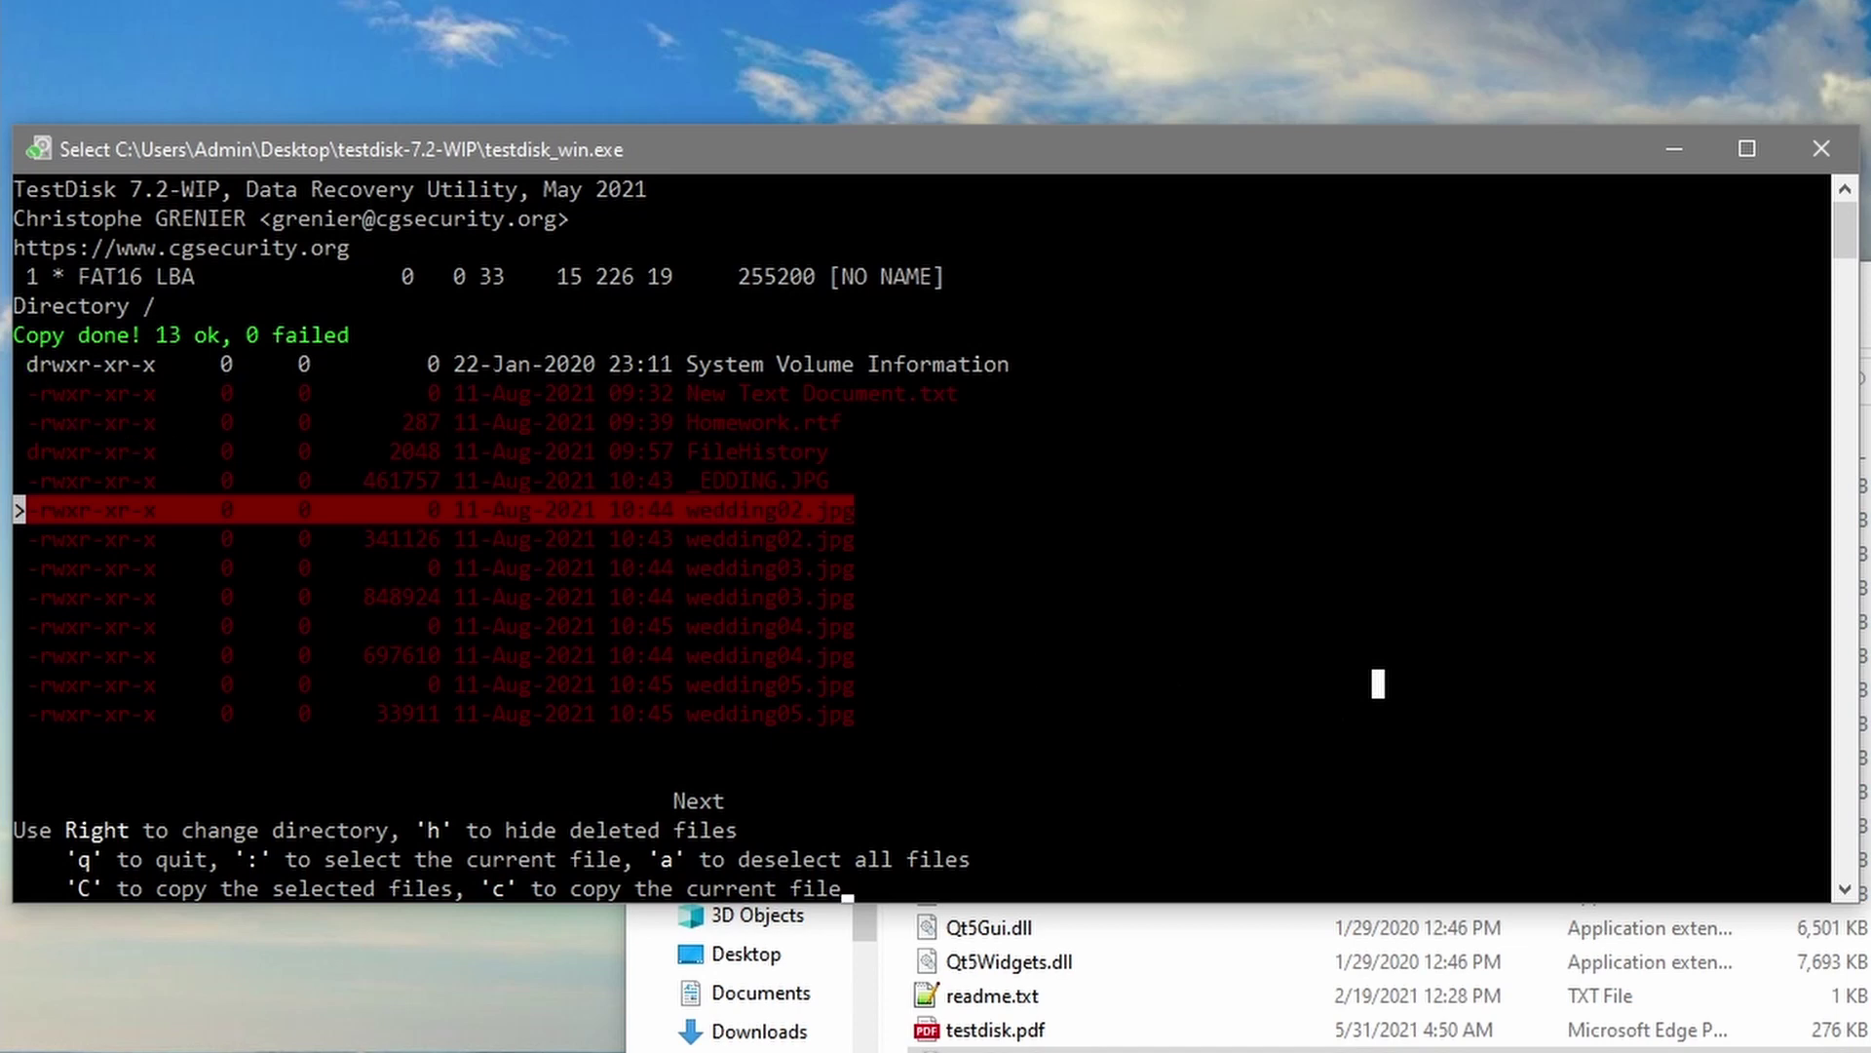
Step: Open recup_dir.1 and select the recovered jpg files, including the two f0003784 photos
key("alt+Tab")
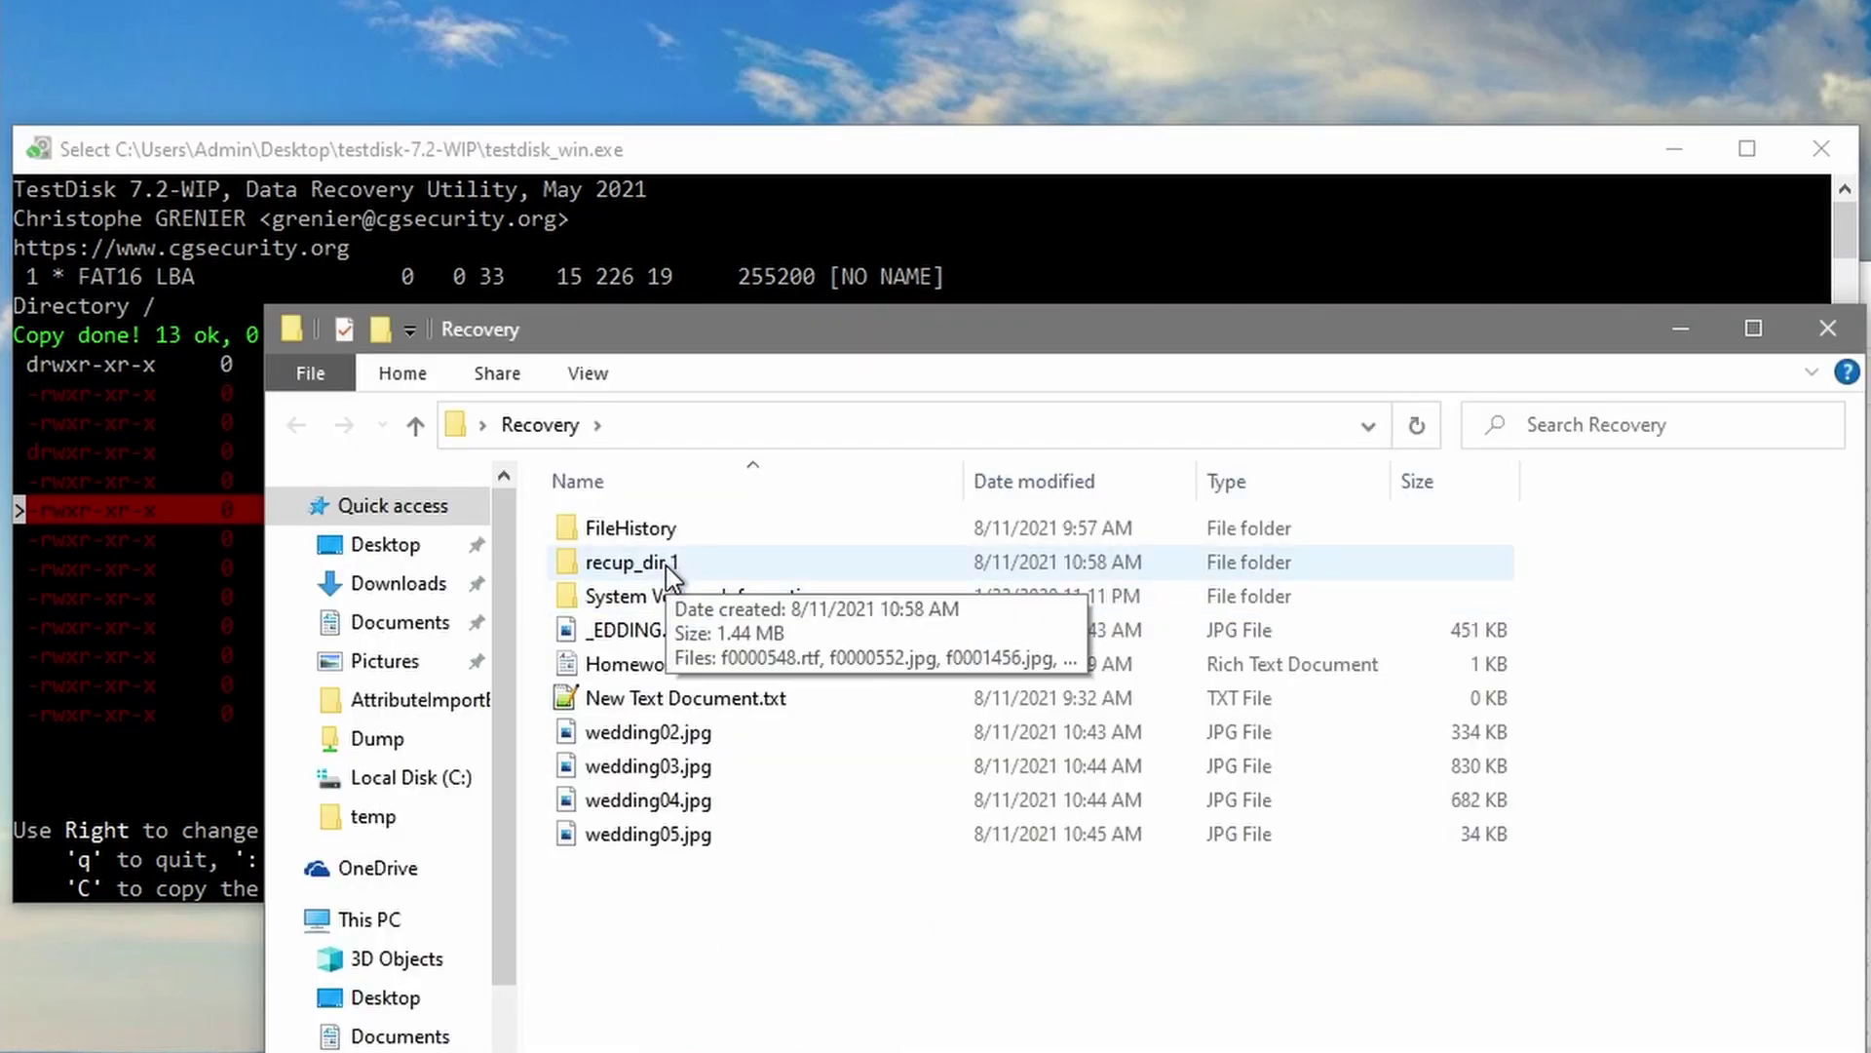
double_click(667, 563)
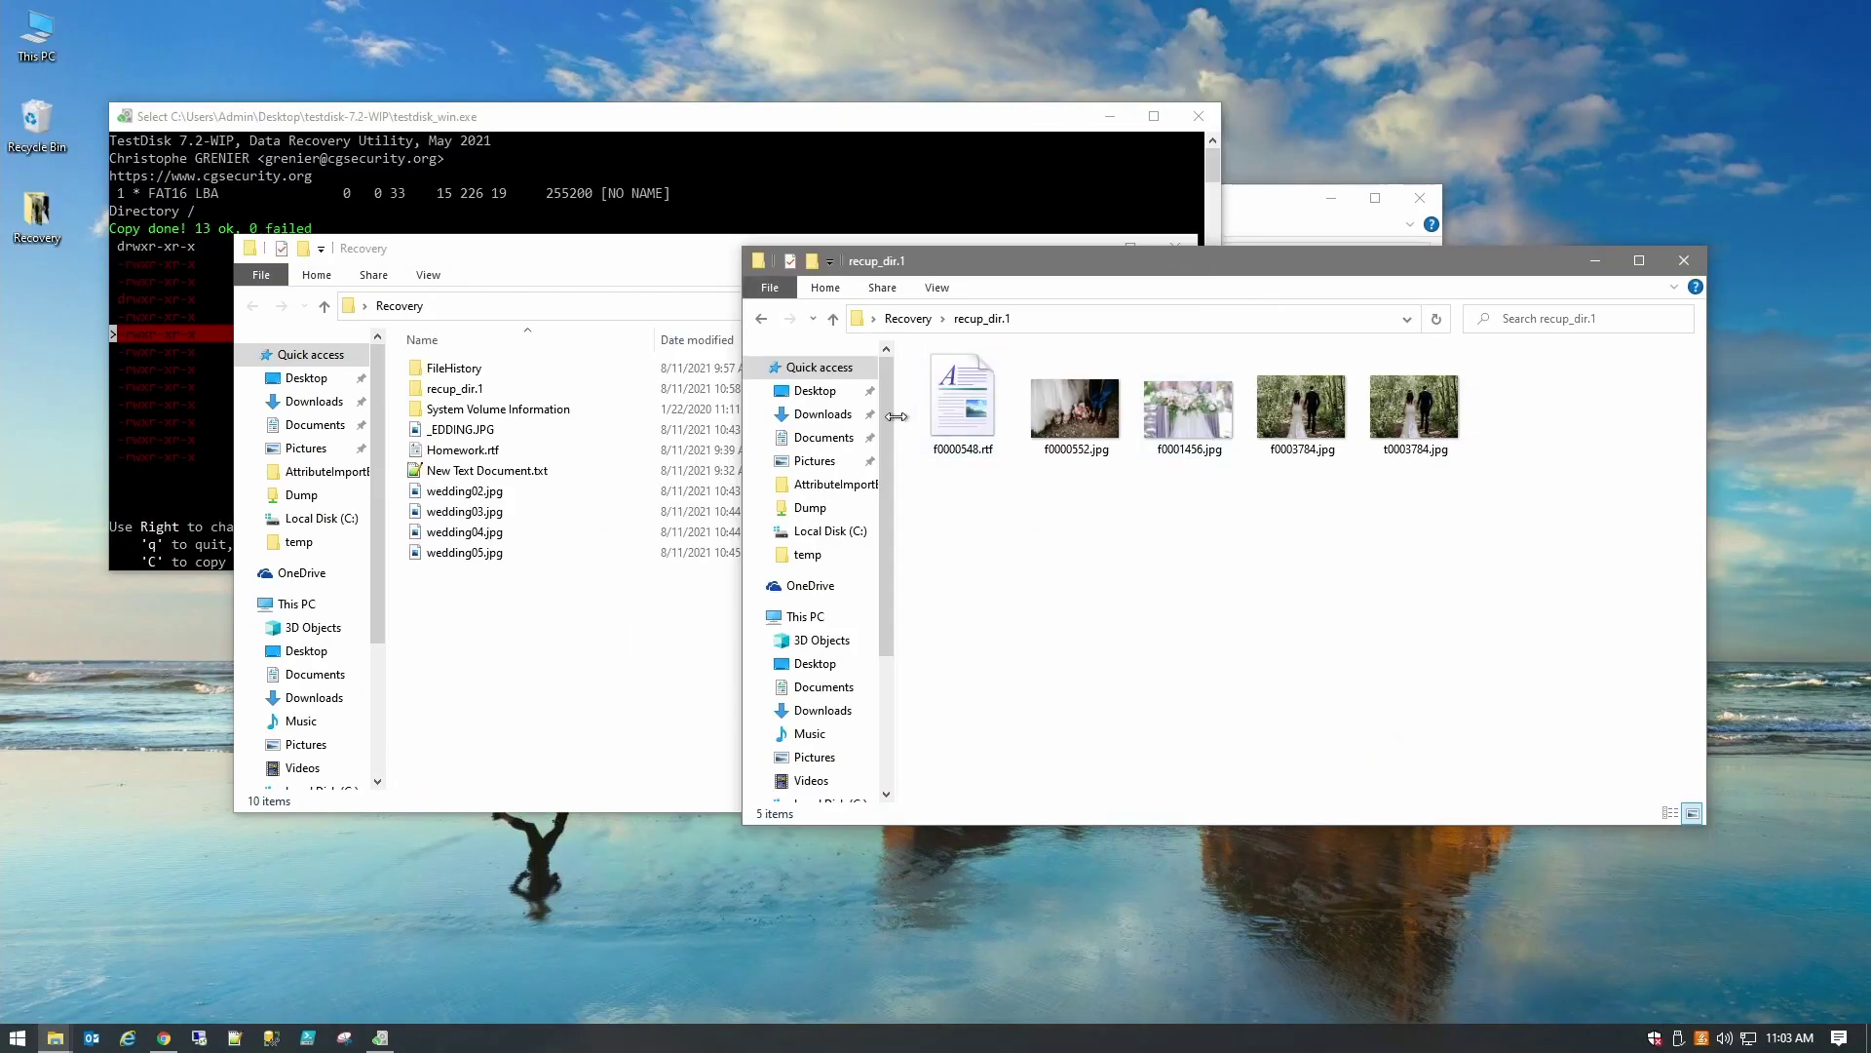
left_click_drag(1501, 472, 1023, 425)
left_click(580, 672)
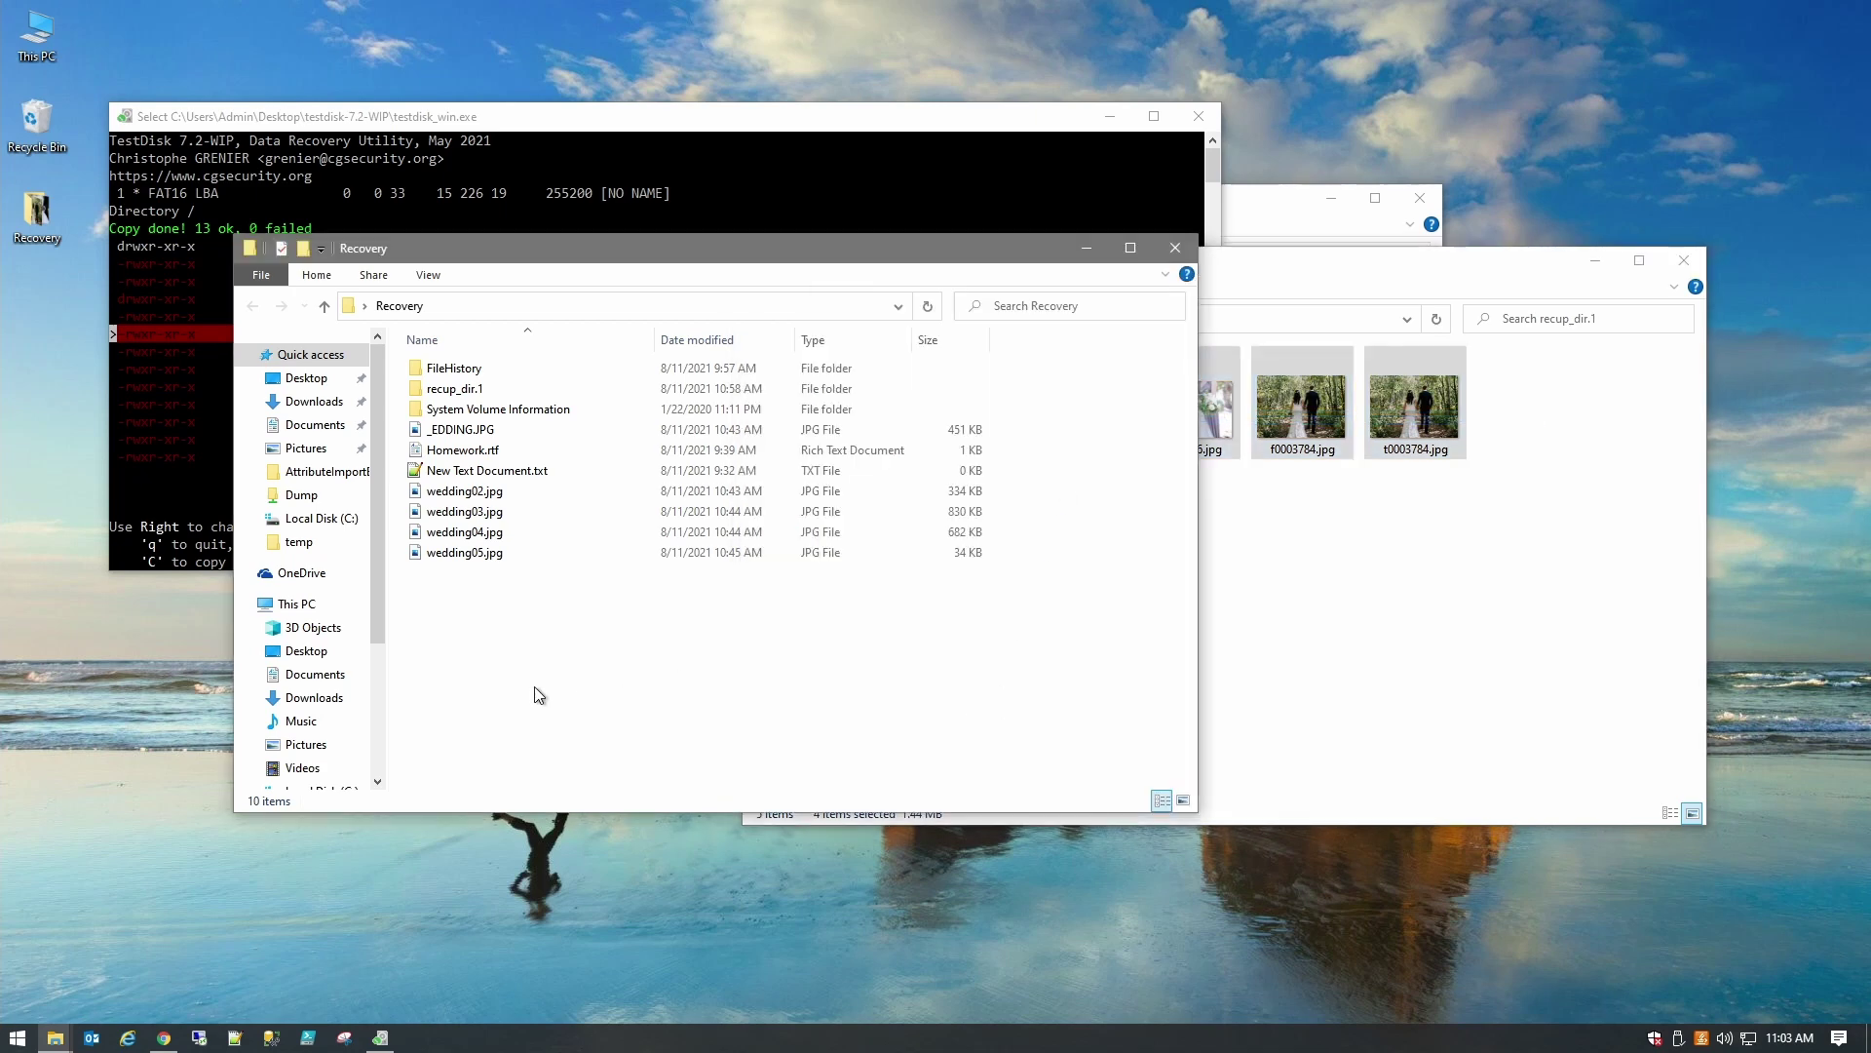
left_click(1421, 526)
left_click_drag(1499, 480, 1286, 380)
Step: Show Recovery as Large icons and place it left of a narrowed recup_dir.1 window
left_click(546, 632)
left_click(429, 275)
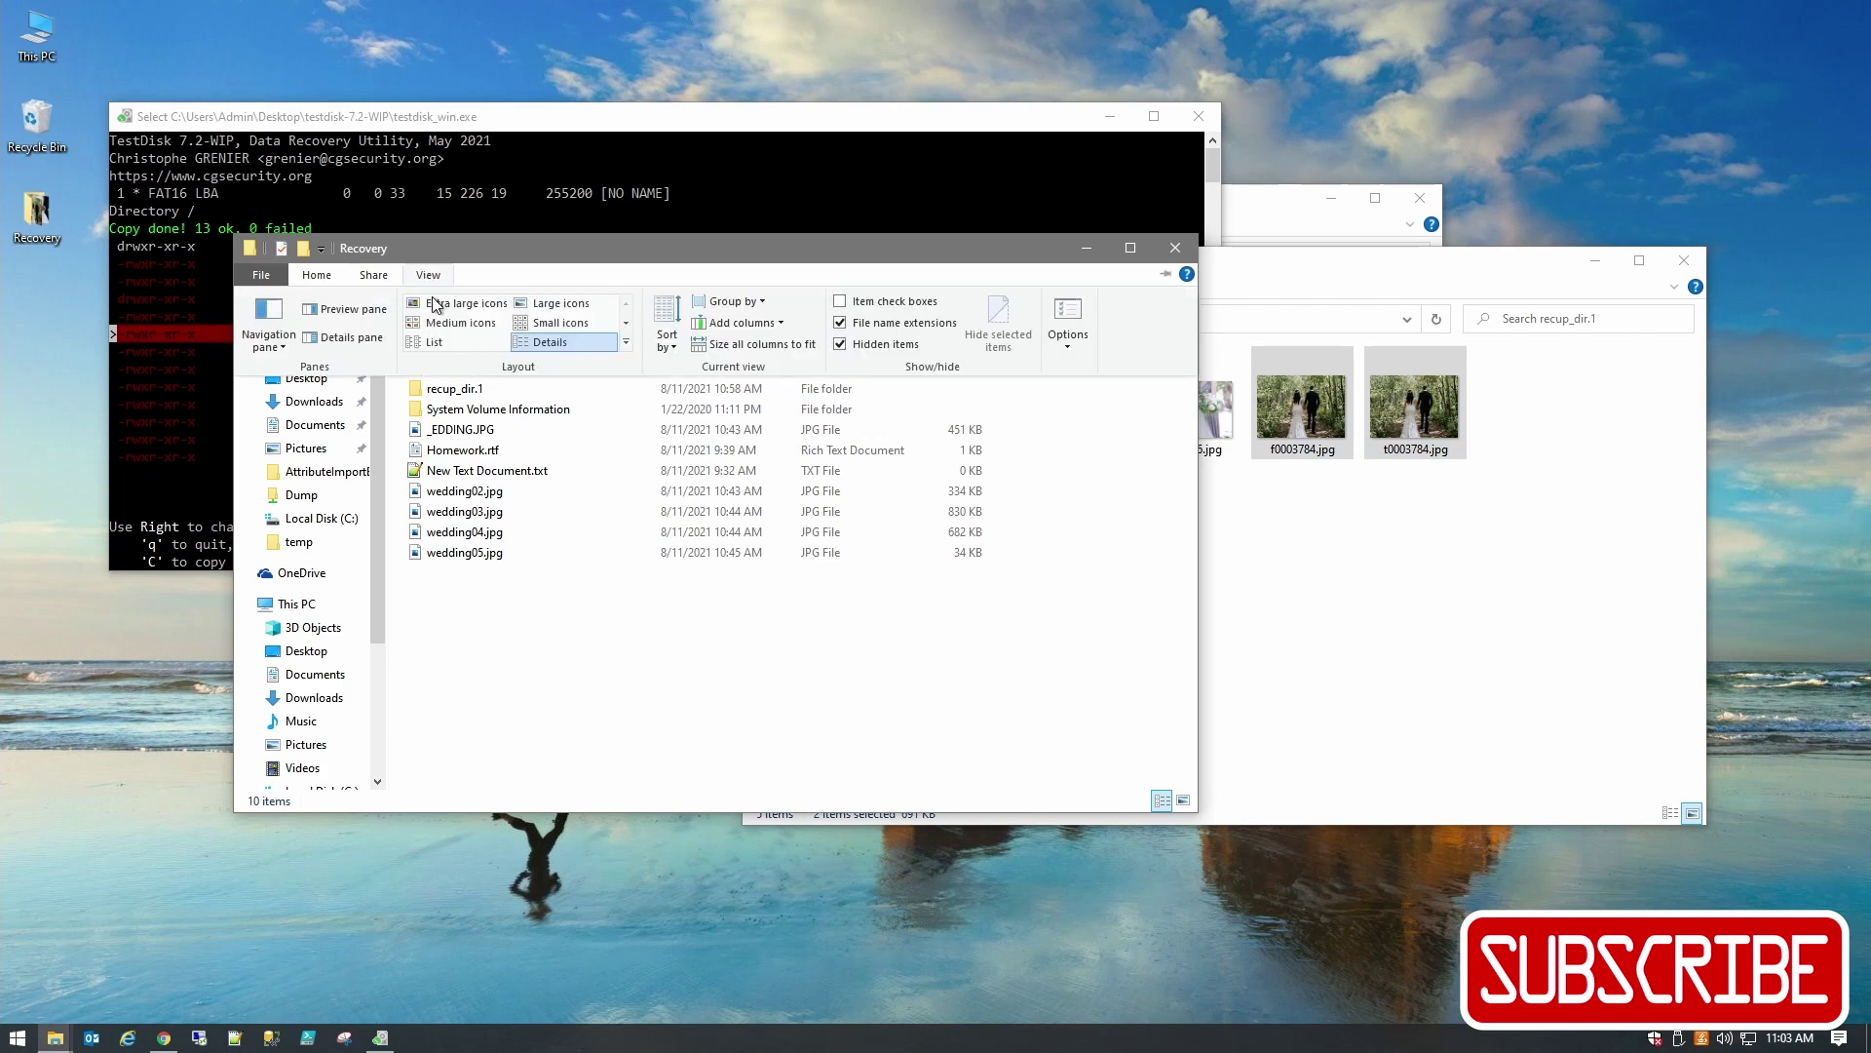
left_click(545, 295)
left_click(581, 611)
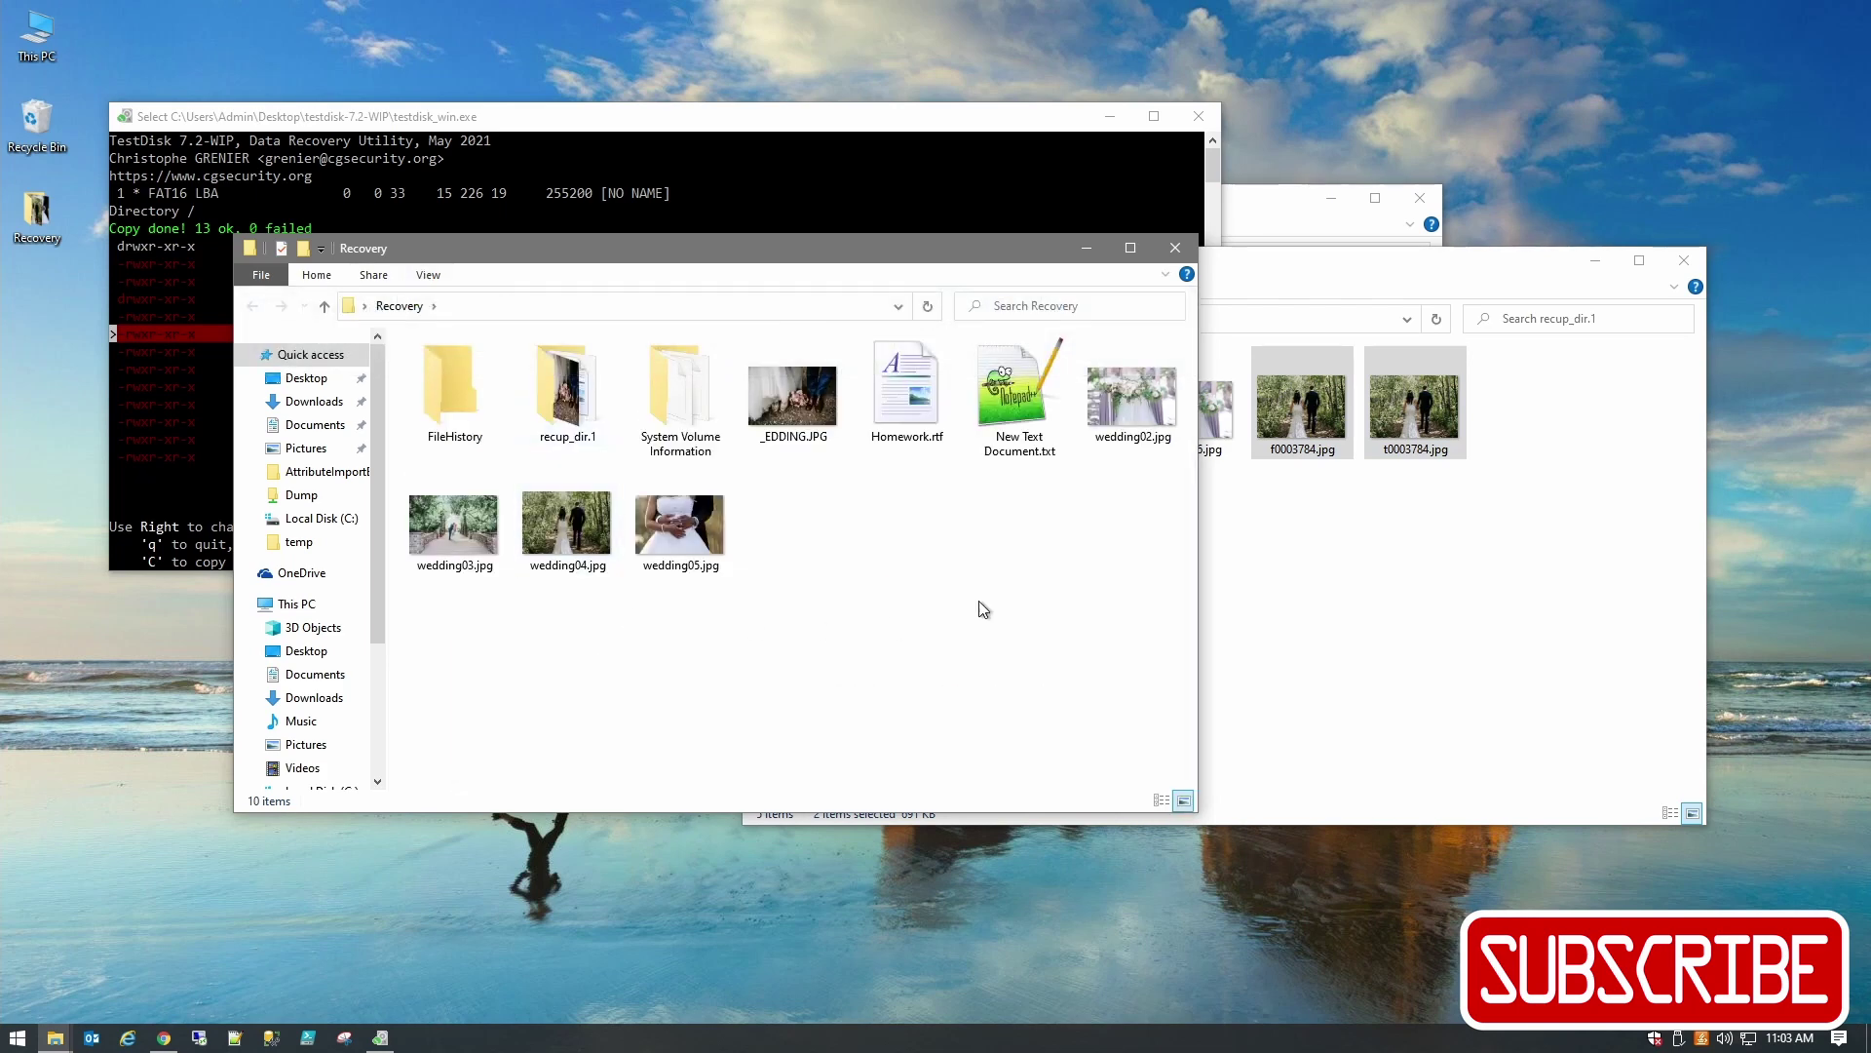
left_click_drag(979, 252, 787, 241)
left_click_drag(1220, 273, 1393, 256)
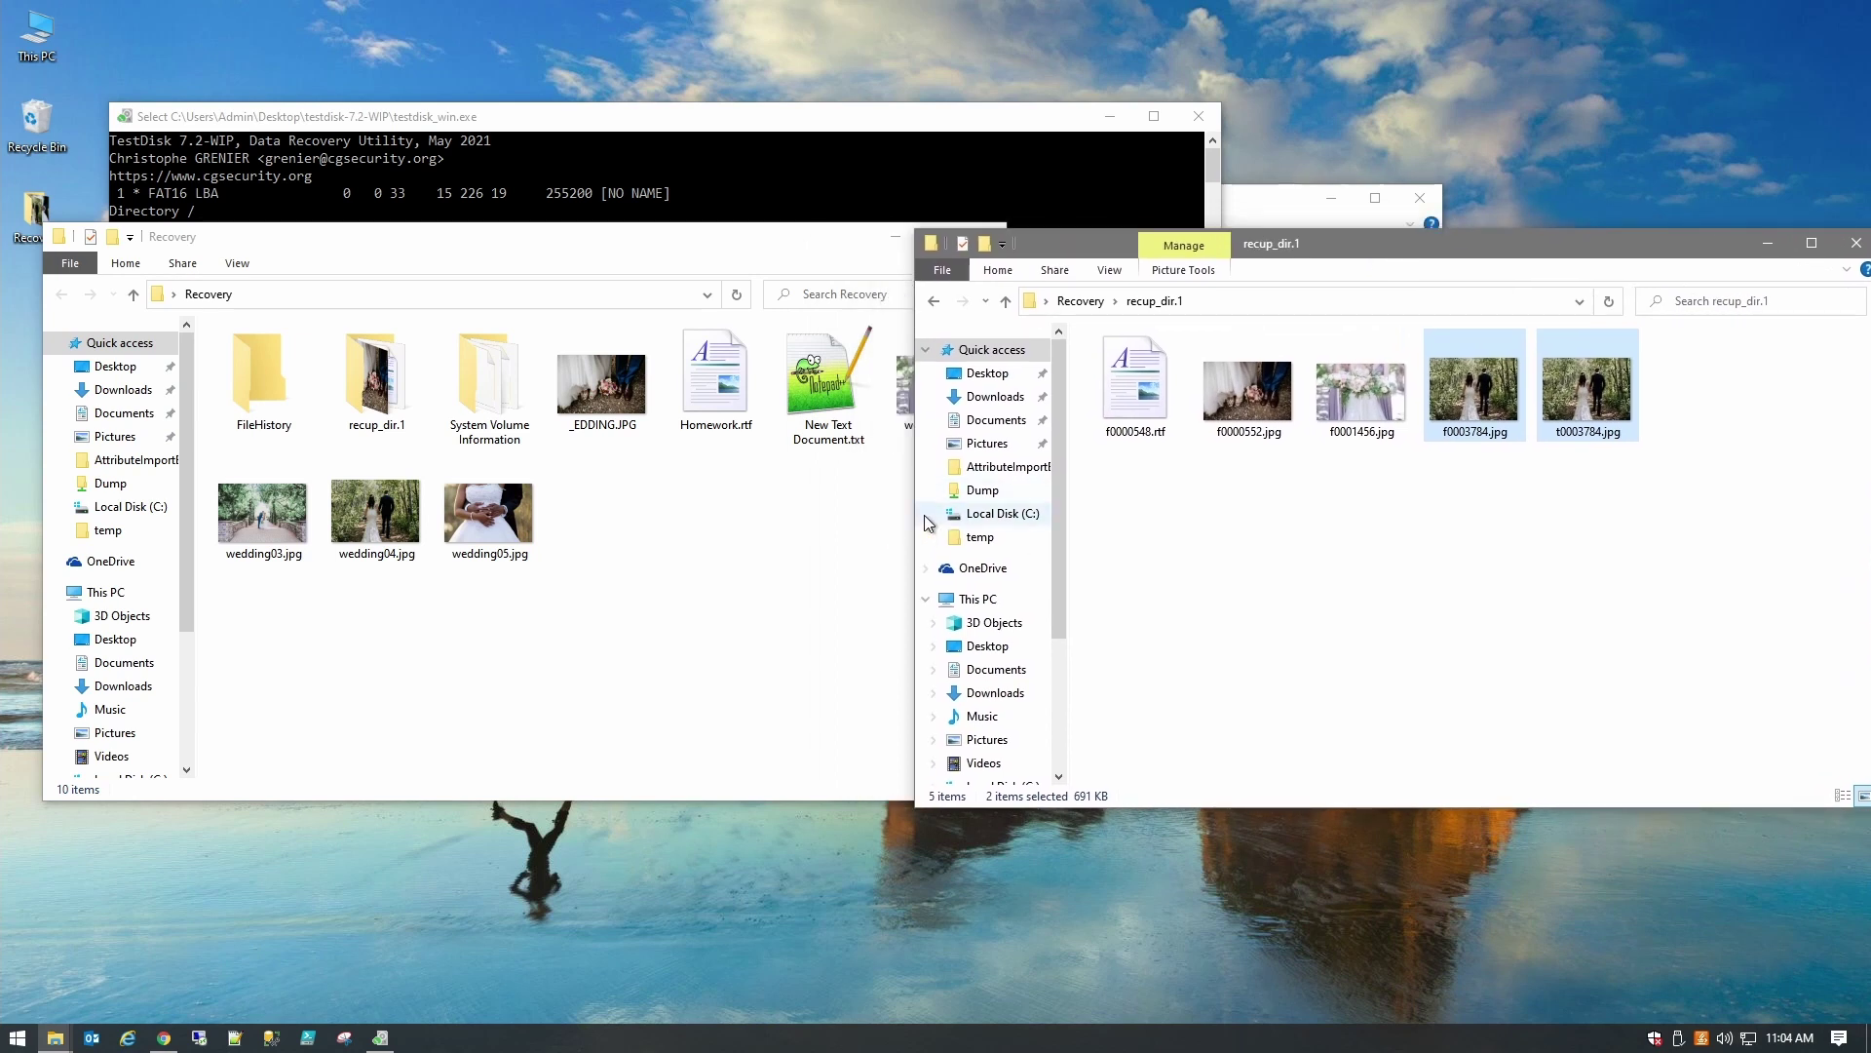
left_click_drag(913, 512, 1017, 517)
Step: Check sizes of wedding02–05.jpg, _EDDING.JPG and Homework.rtf, briefly opening FileHistory and returning
left_click(928, 429)
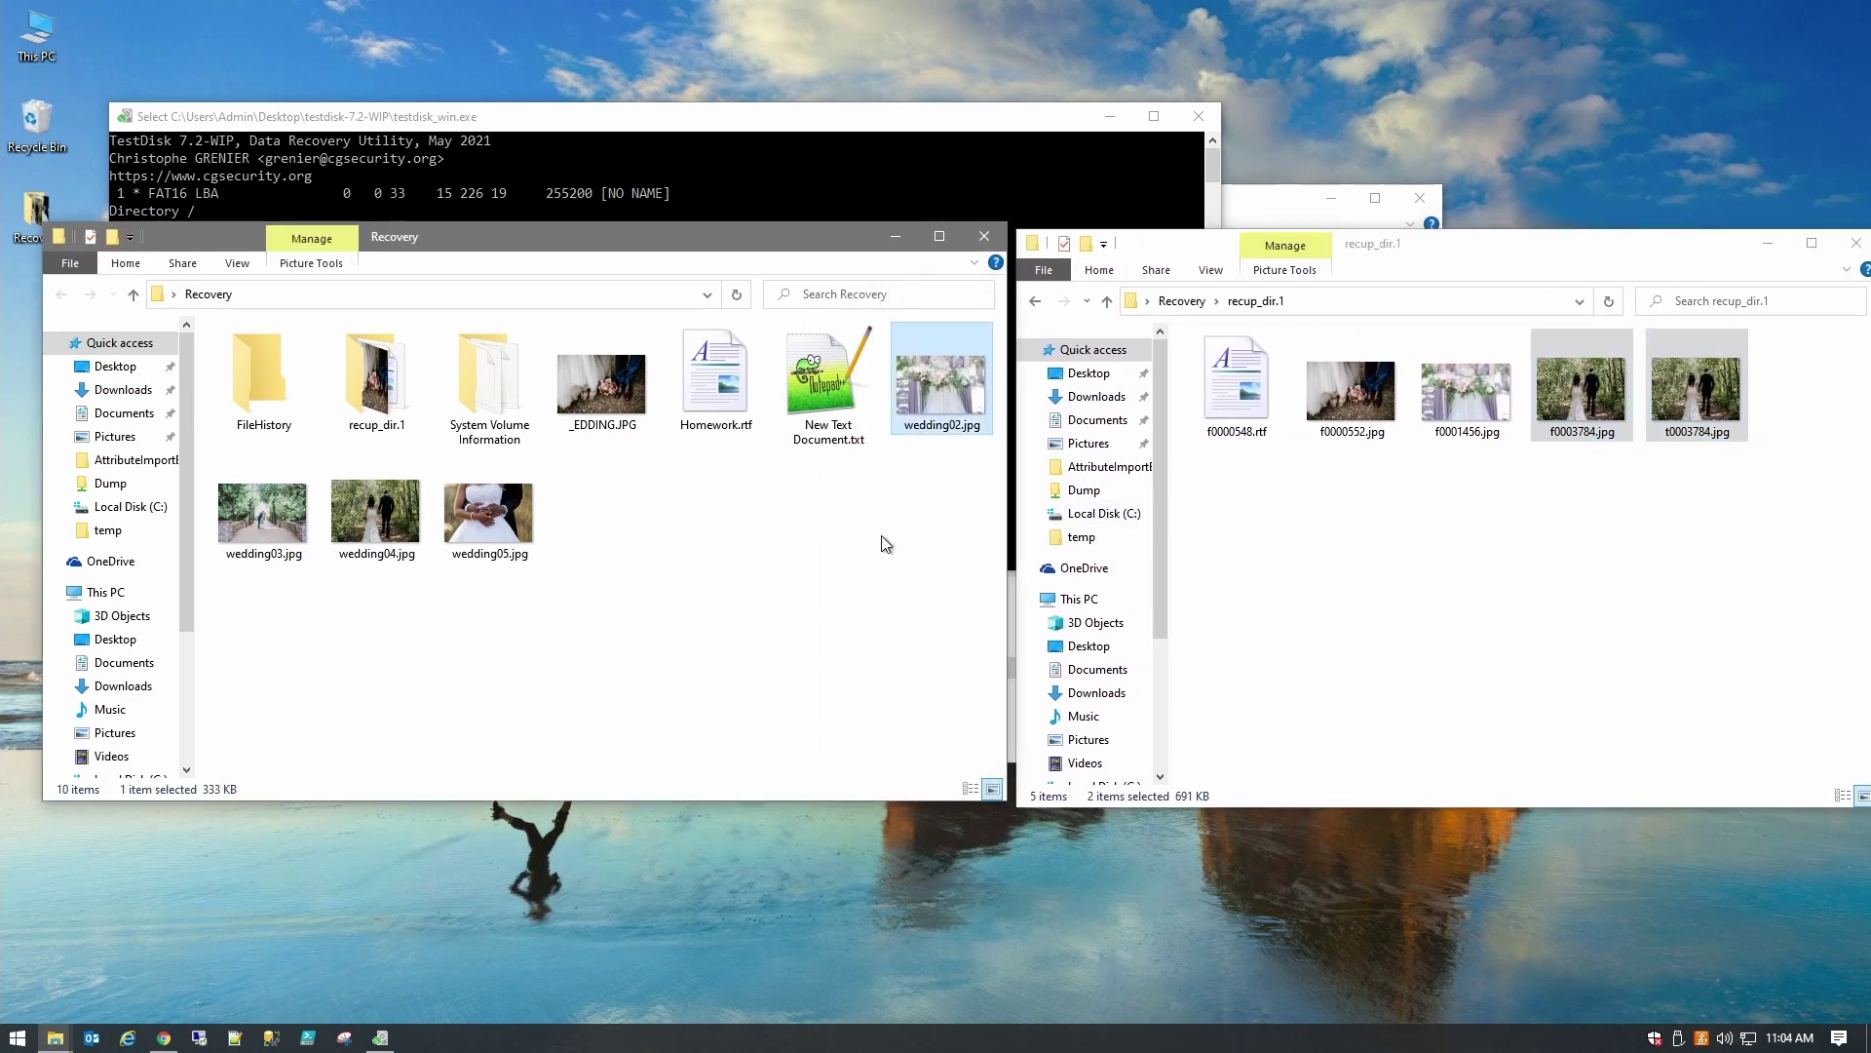
left_click(622, 414)
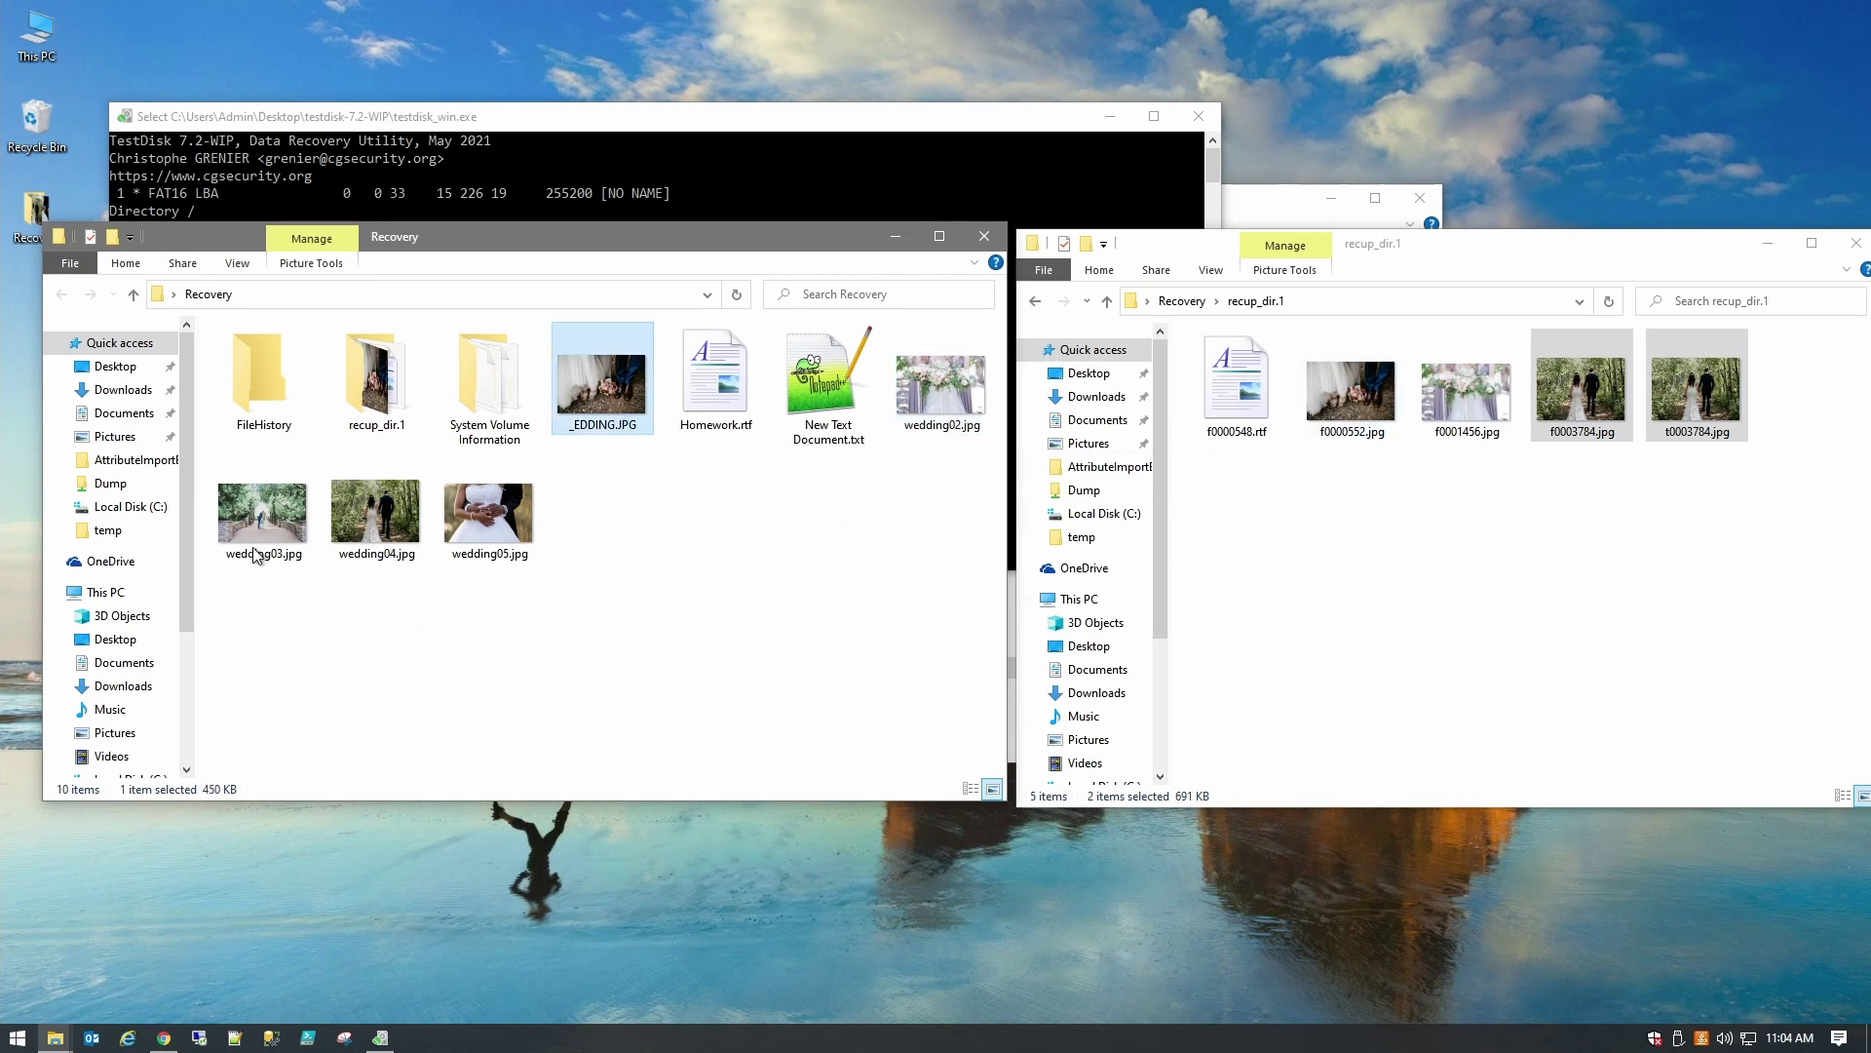
left_click(353, 521)
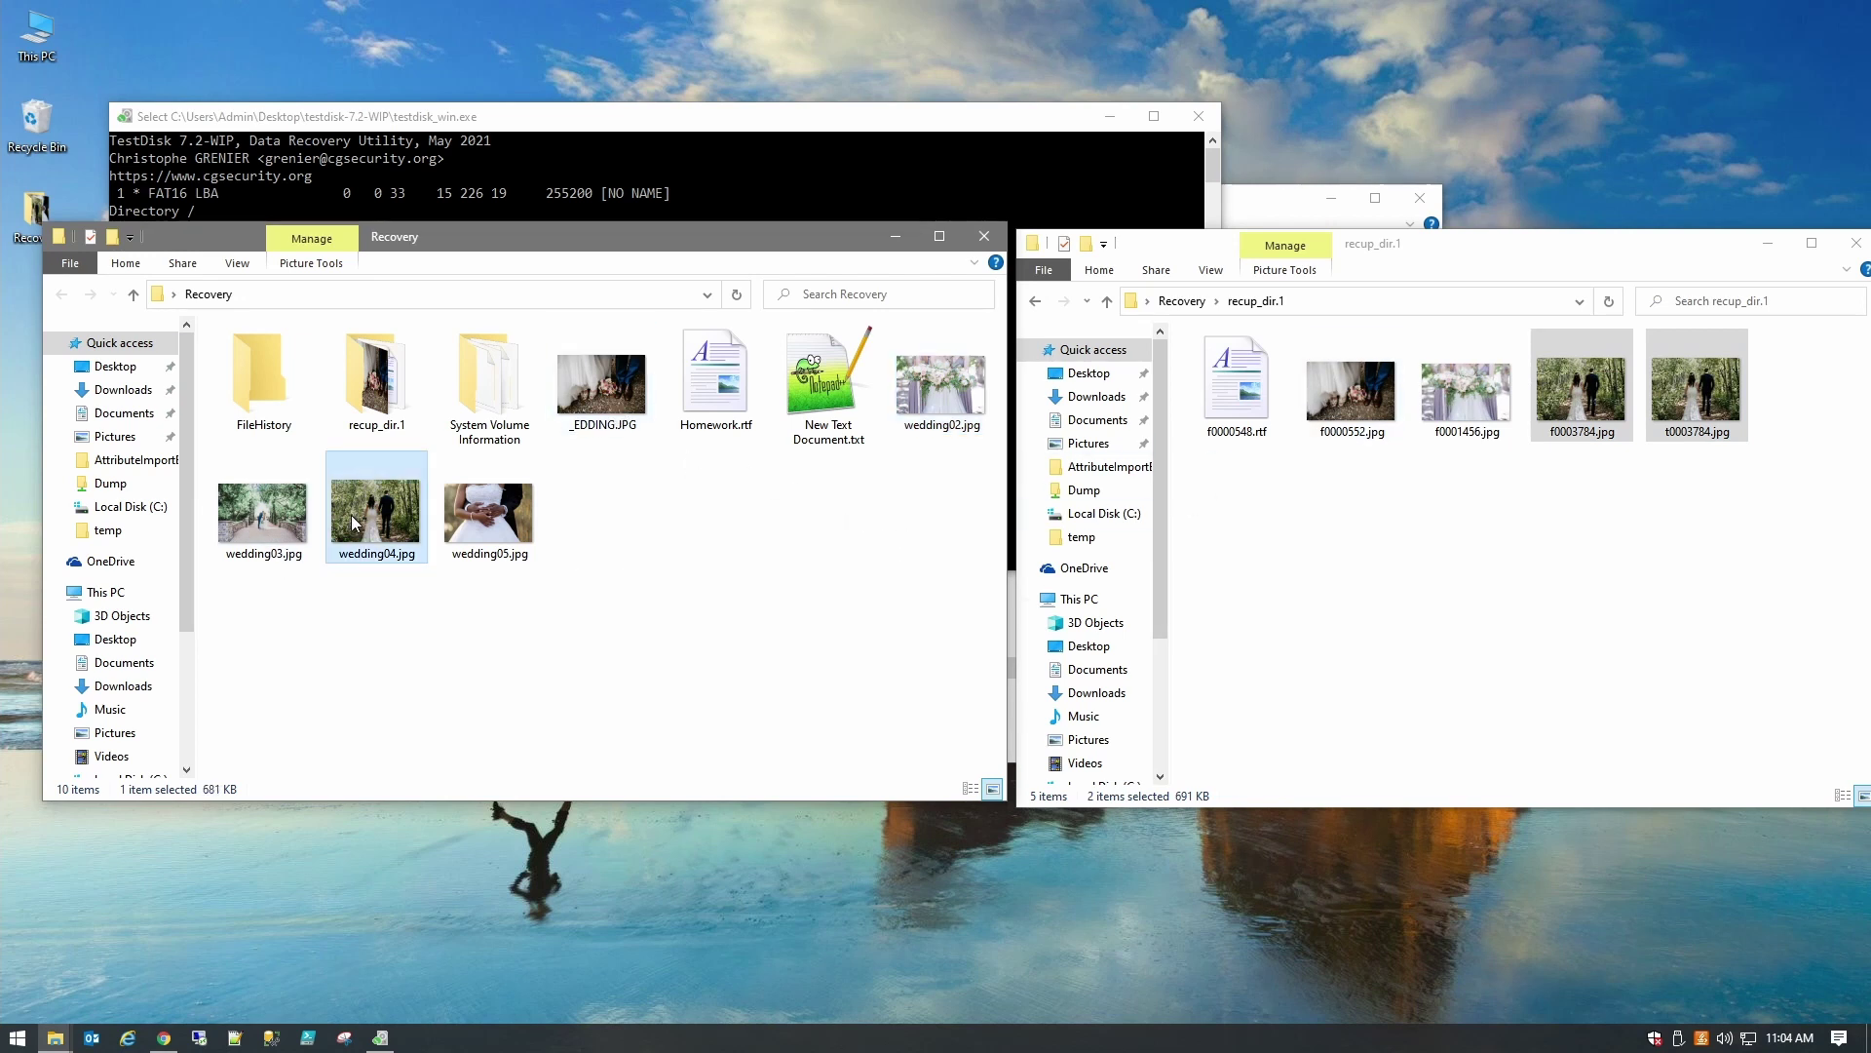
left_click(273, 529)
left_click(470, 525)
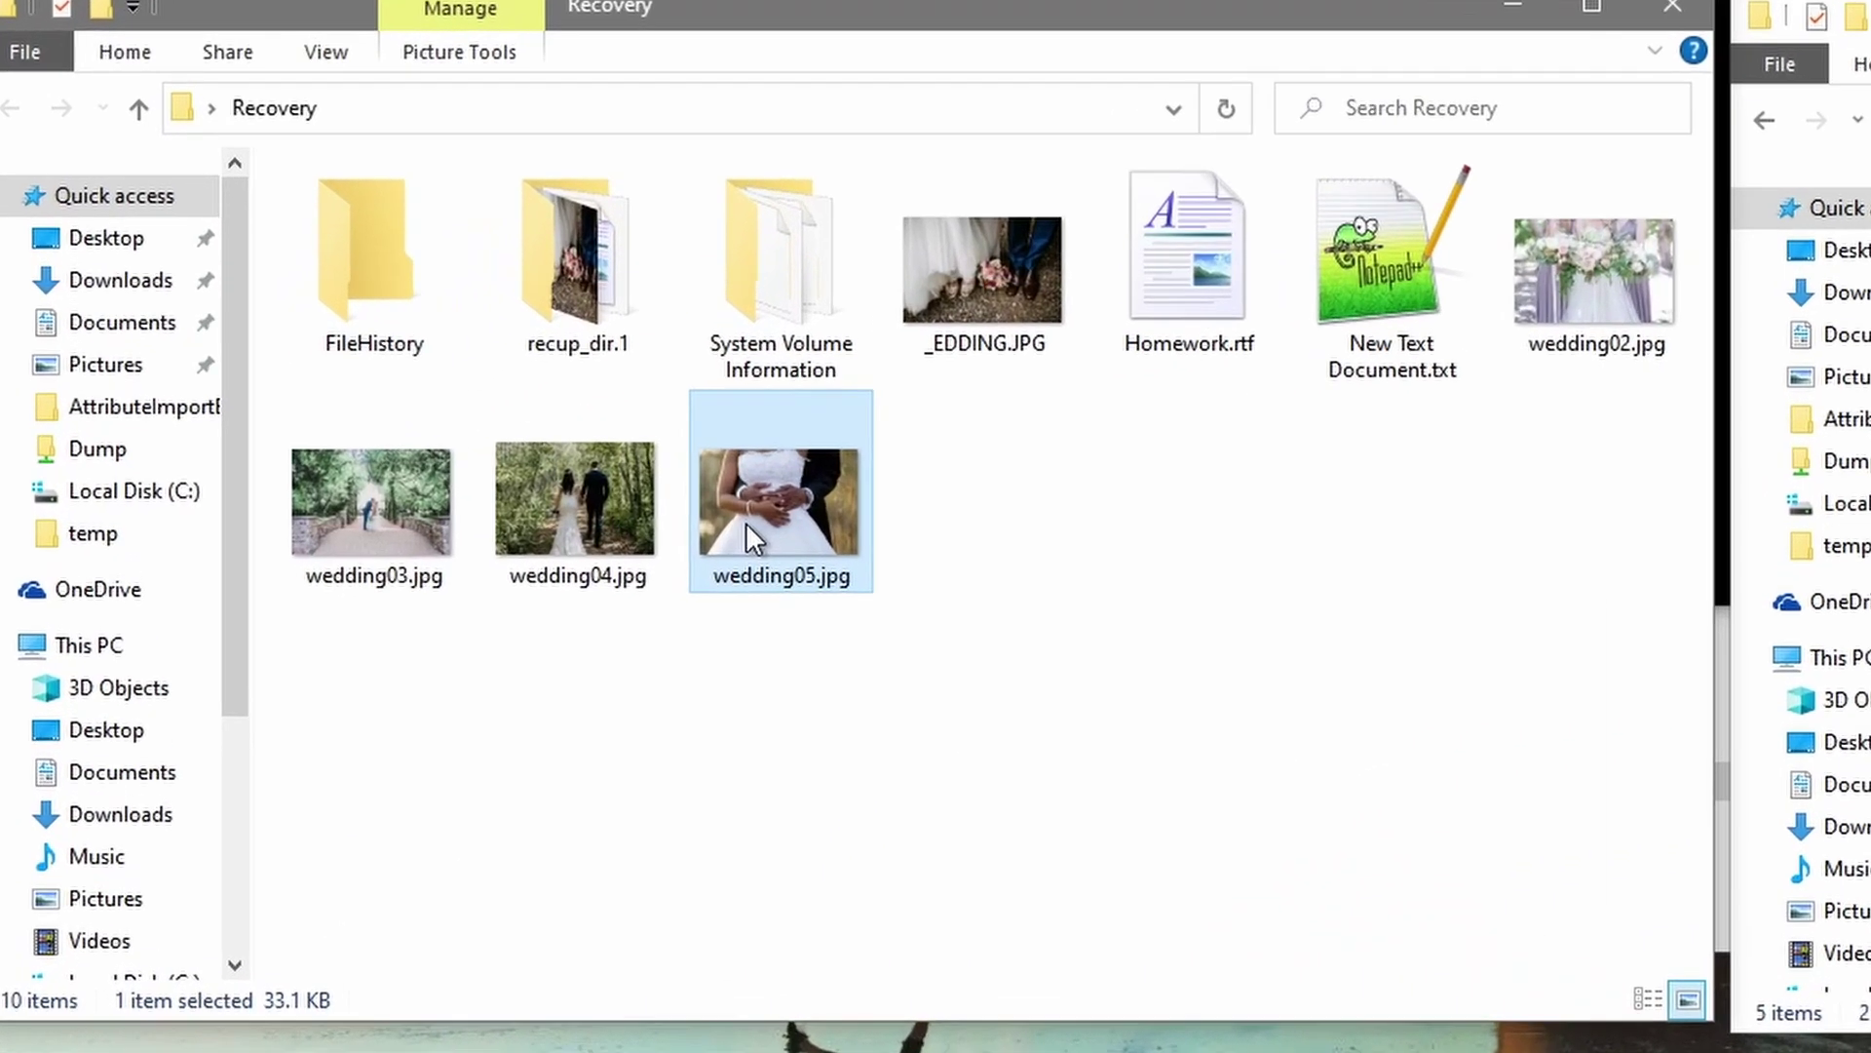
key("h")
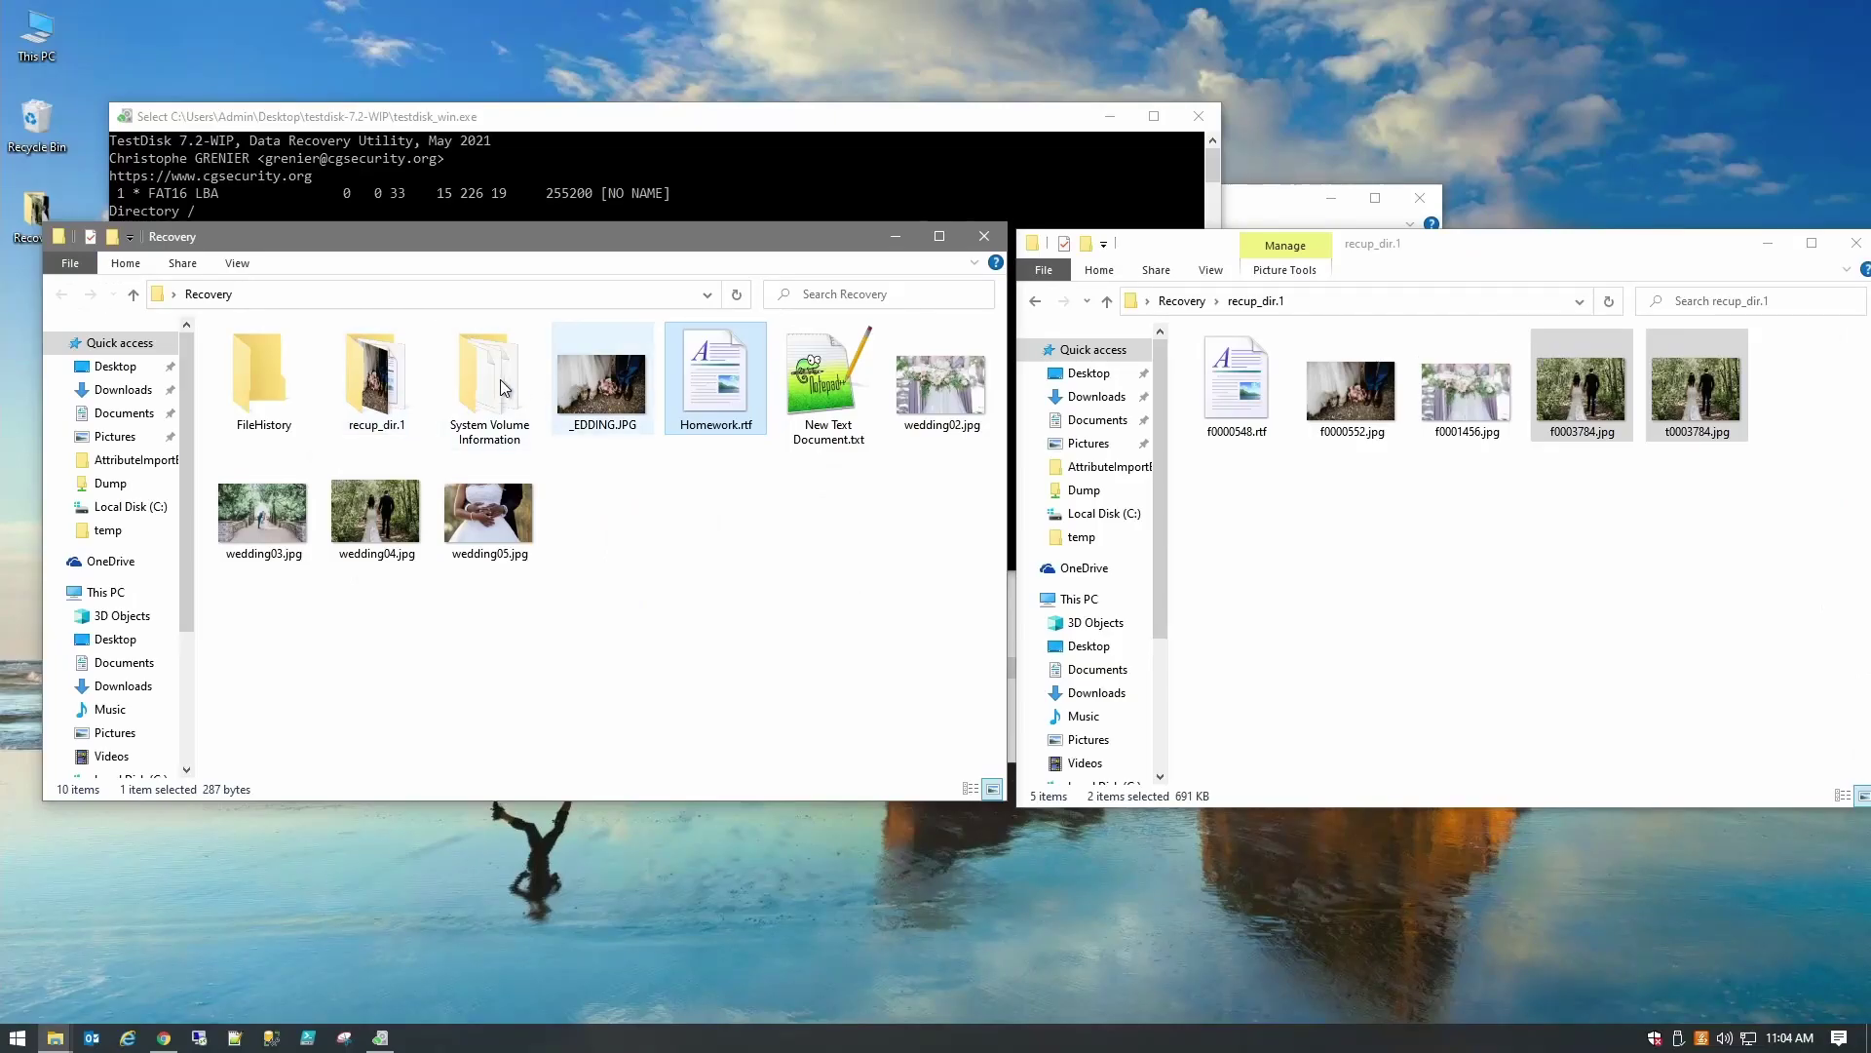
left_click(268, 422)
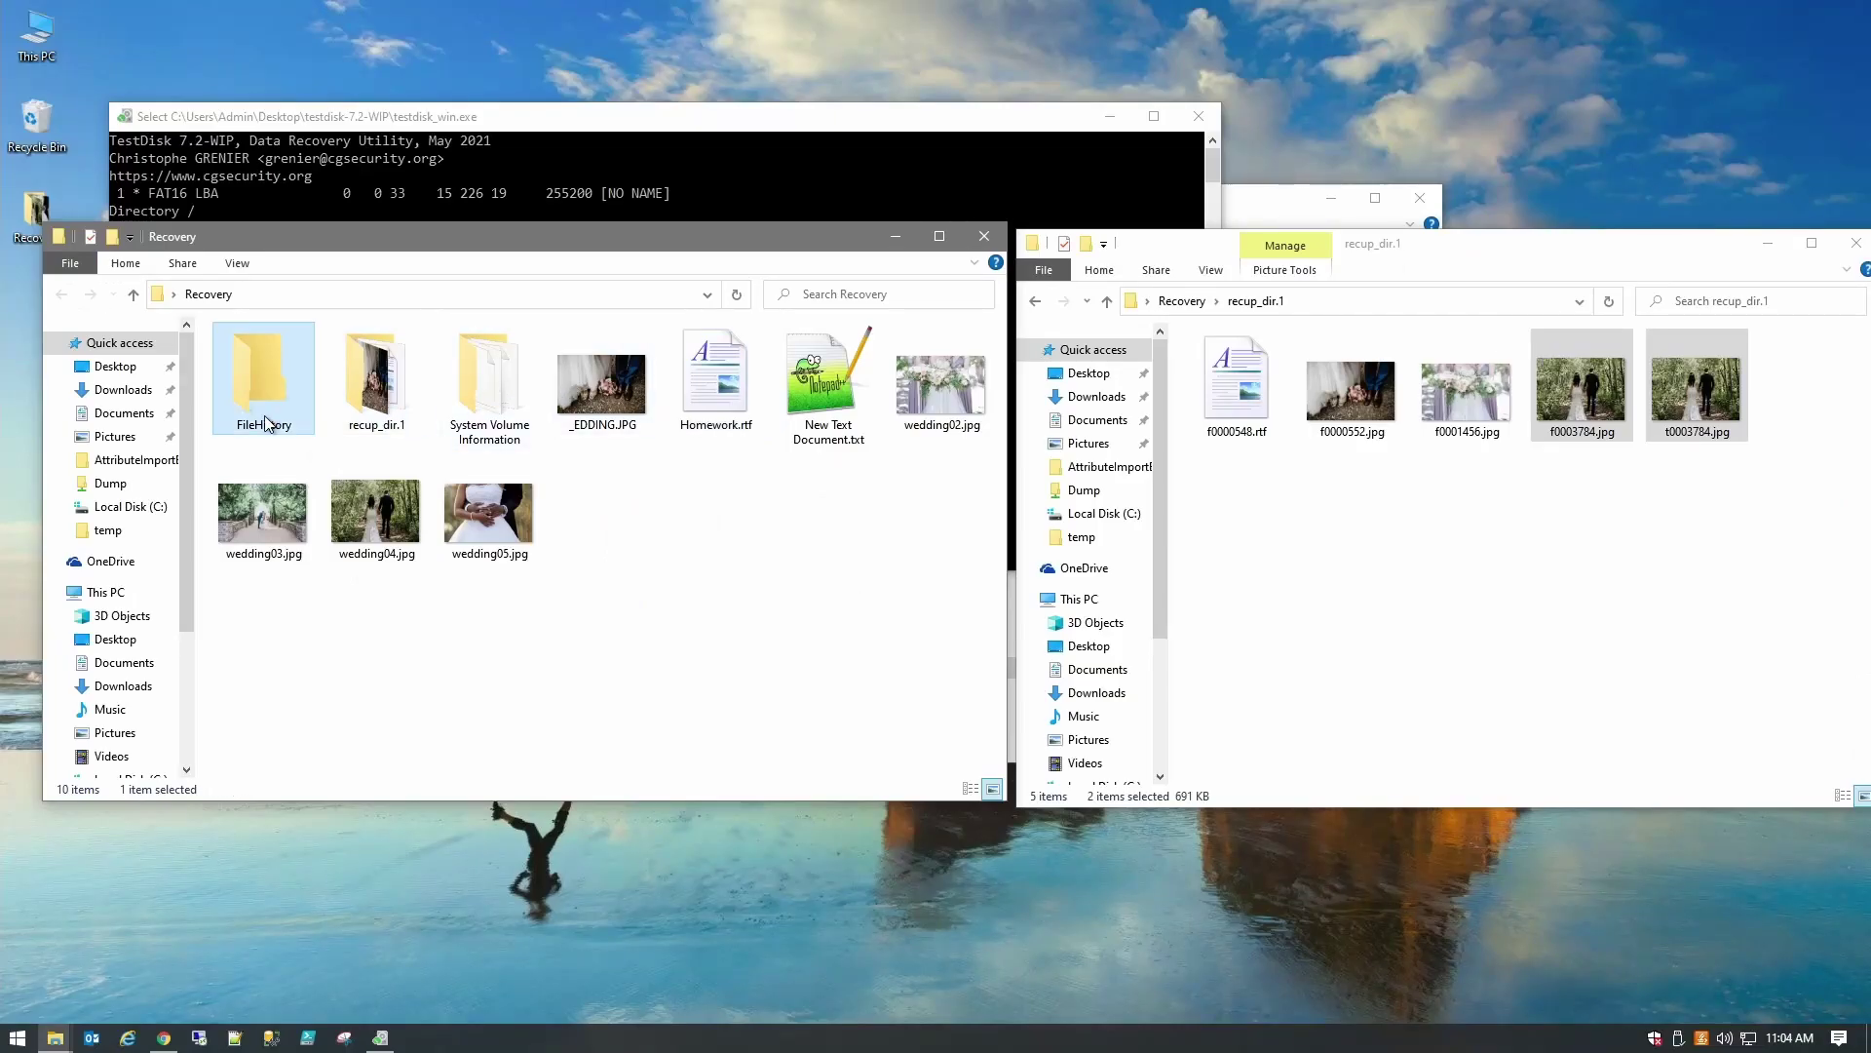
double_click(254, 408)
key("alt+Left")
Step: Deselect FileHistory in Recovery and return to the TestDisk window showing the copy result
left_click(761, 614)
key("alt+Tab")
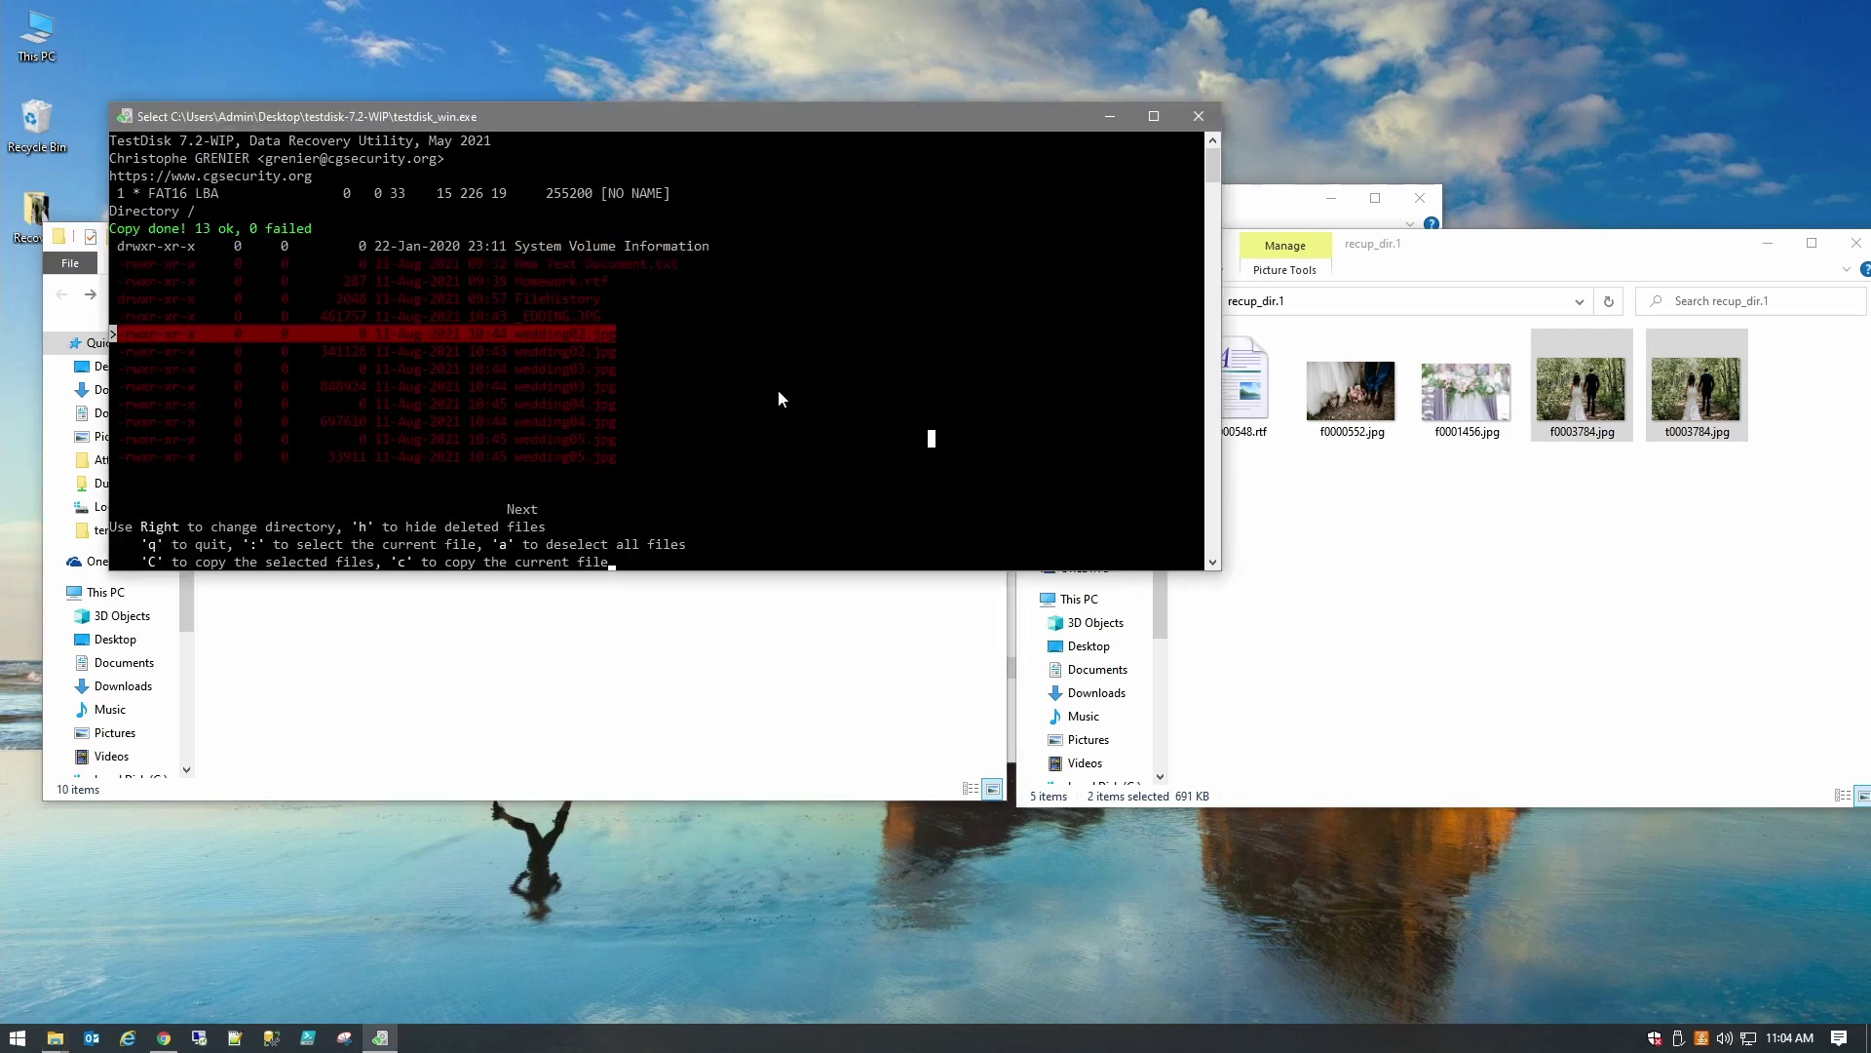